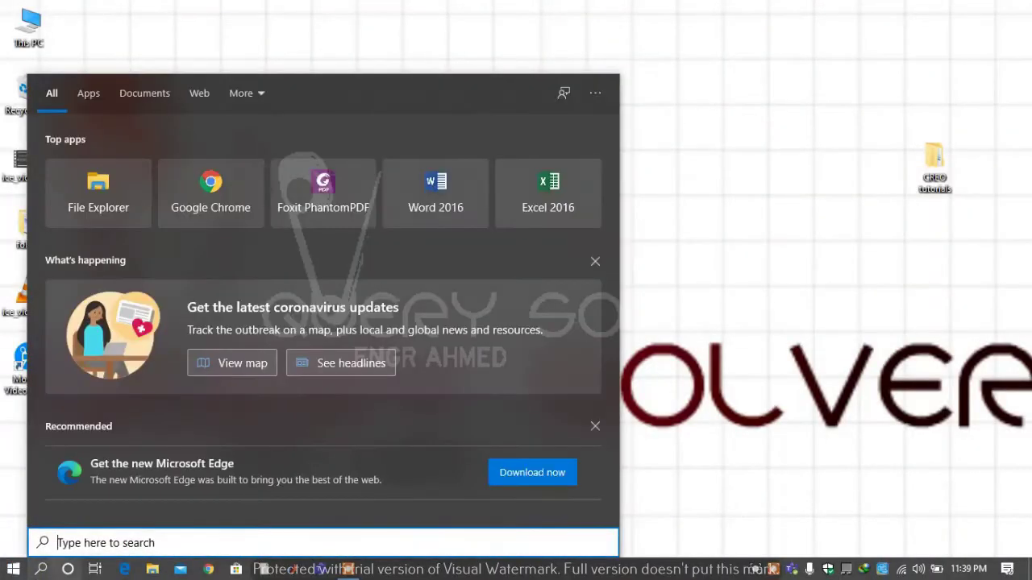
# Search 'workbe' in the Start menu and run Workbench 17.2 as administrator
pyautogui.write('work')
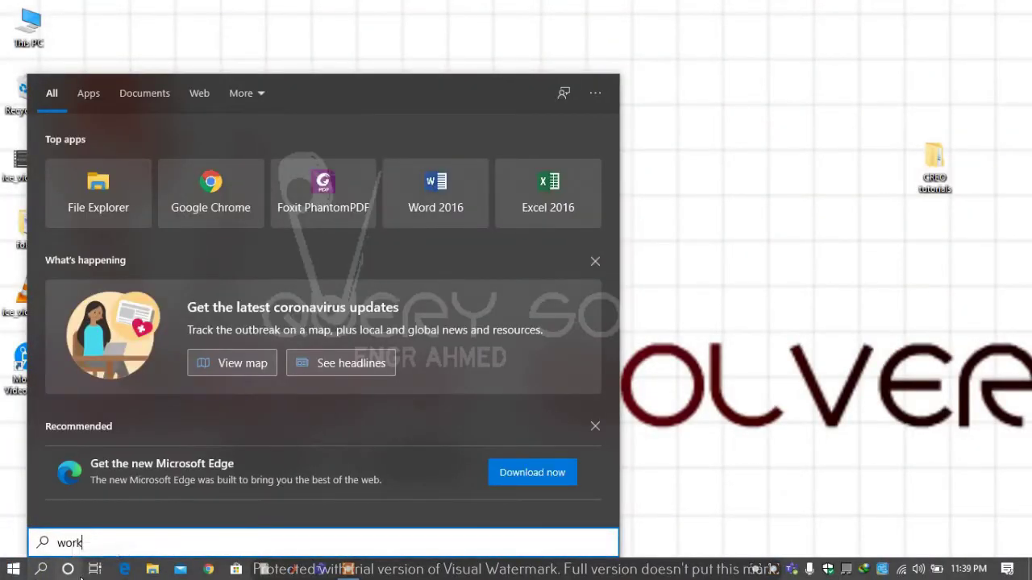
pyautogui.write('be')
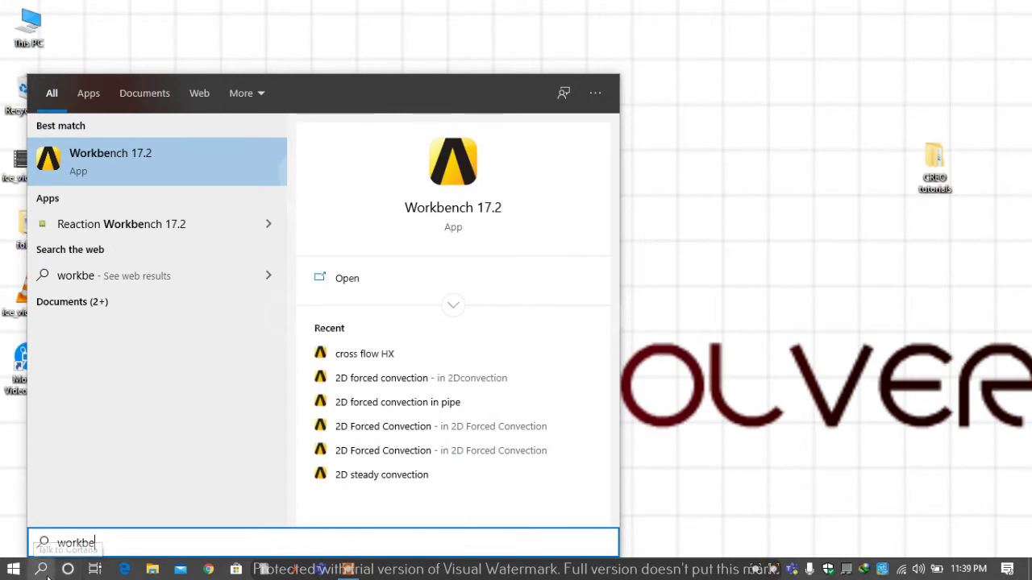
pyautogui.rightClick(216, 154)
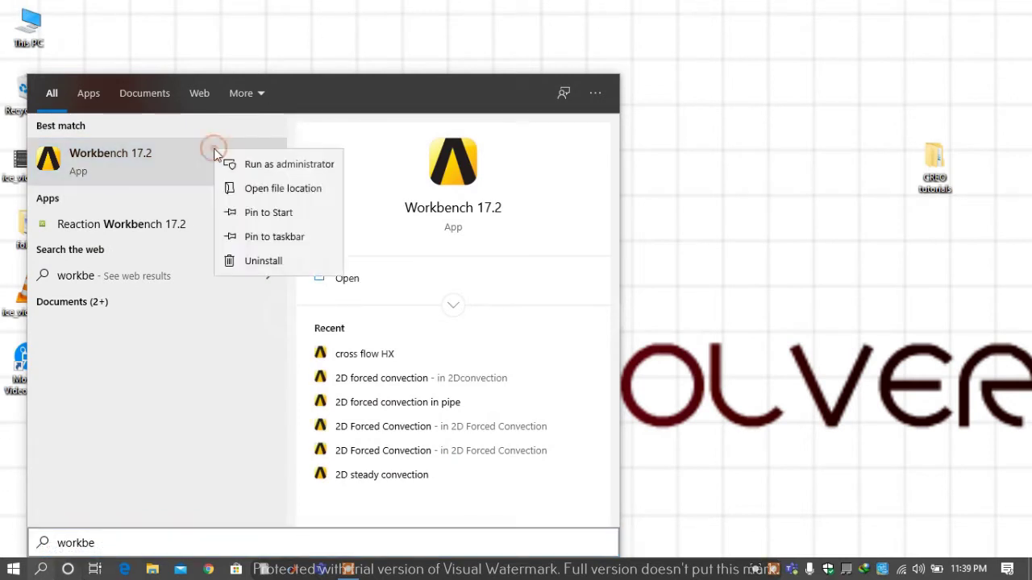
pyautogui.click(288, 164)
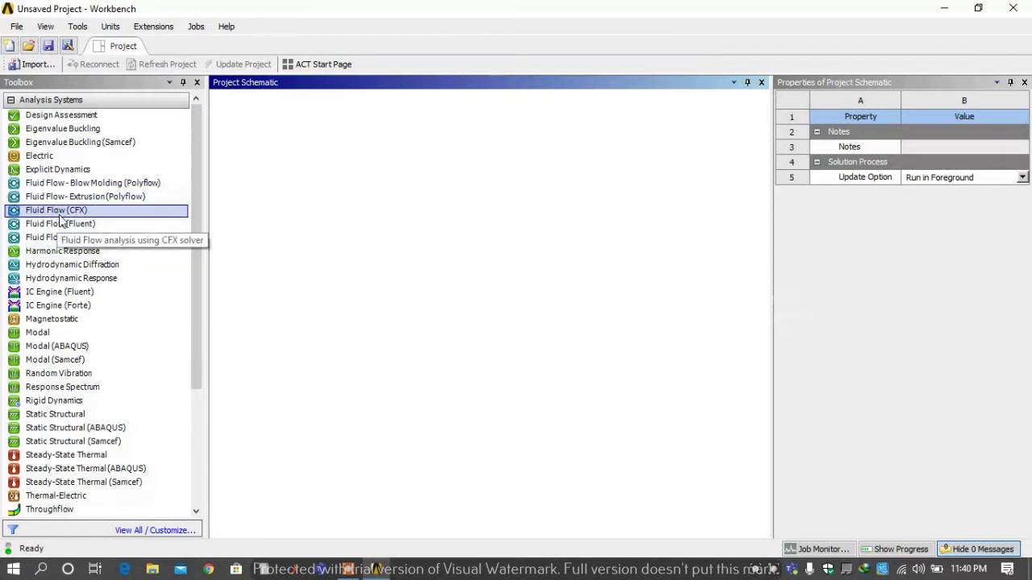
# Add a Fluid Flow (Fluent) system named pcm and set its analysis type to 2D
pyautogui.moveTo(62, 223); pyautogui.dragTo(340, 179)
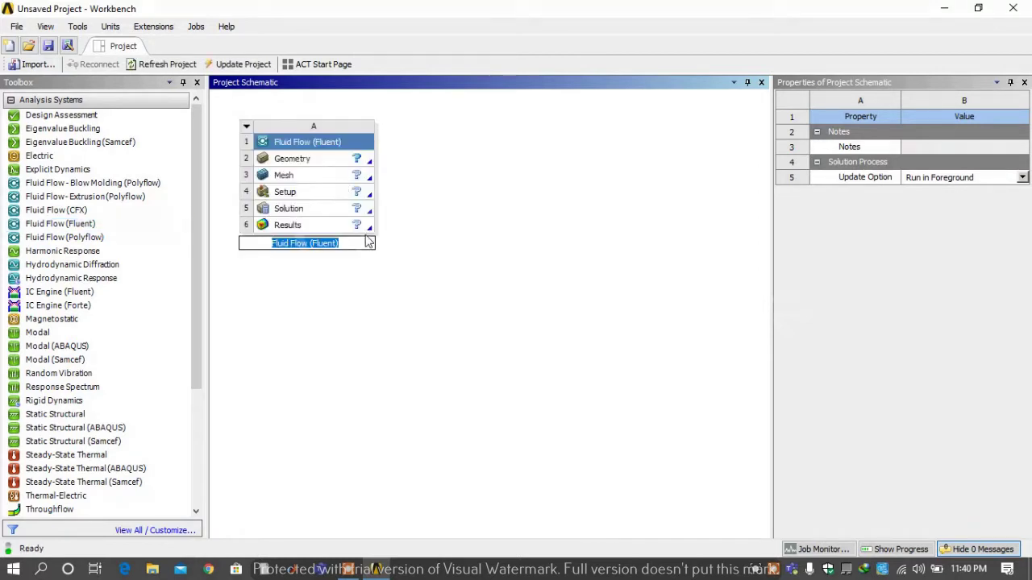
pyautogui.write('pcm')
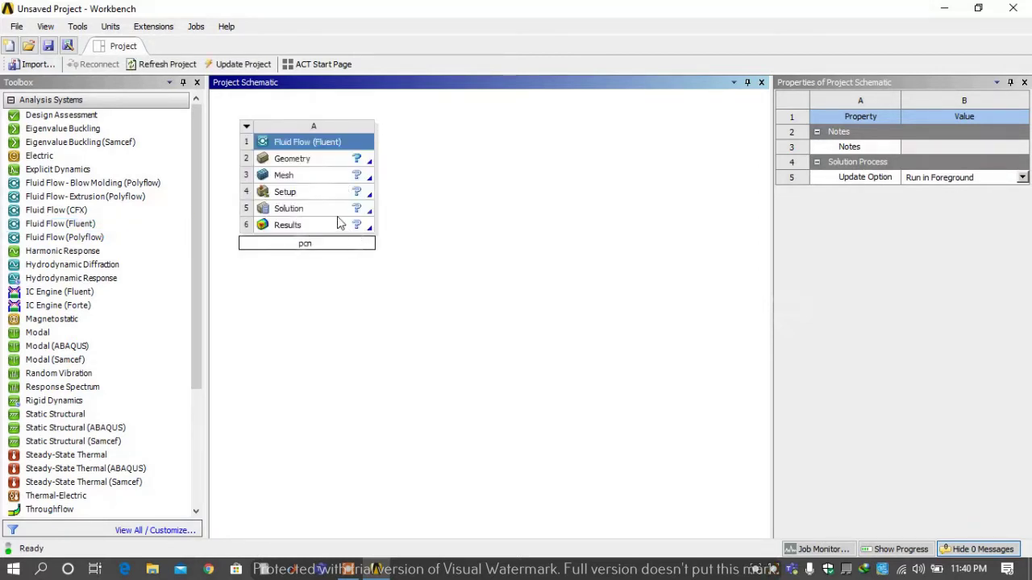
pyautogui.click(316, 276)
pyautogui.click(327, 170)
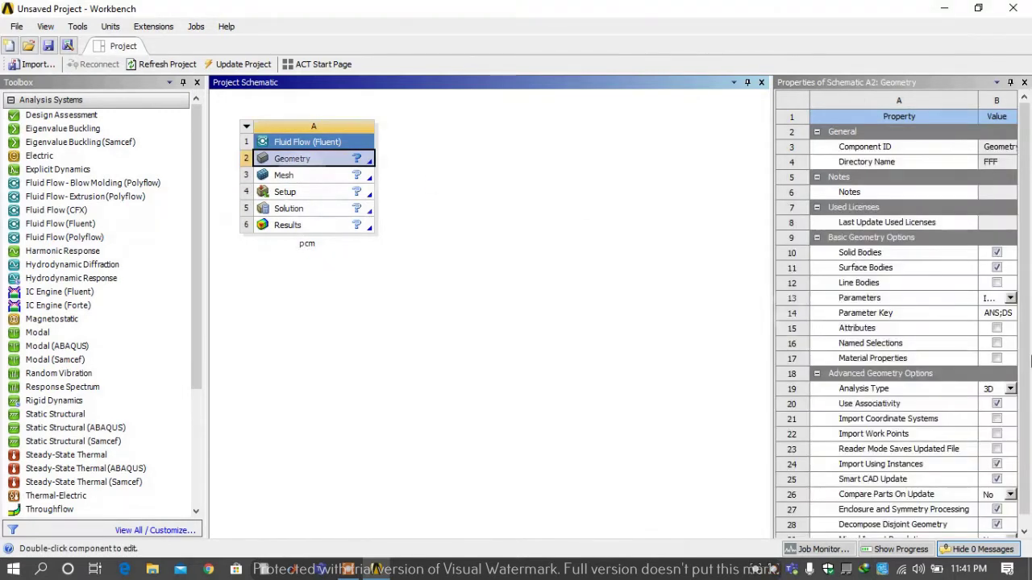
pyautogui.click(1010, 388)
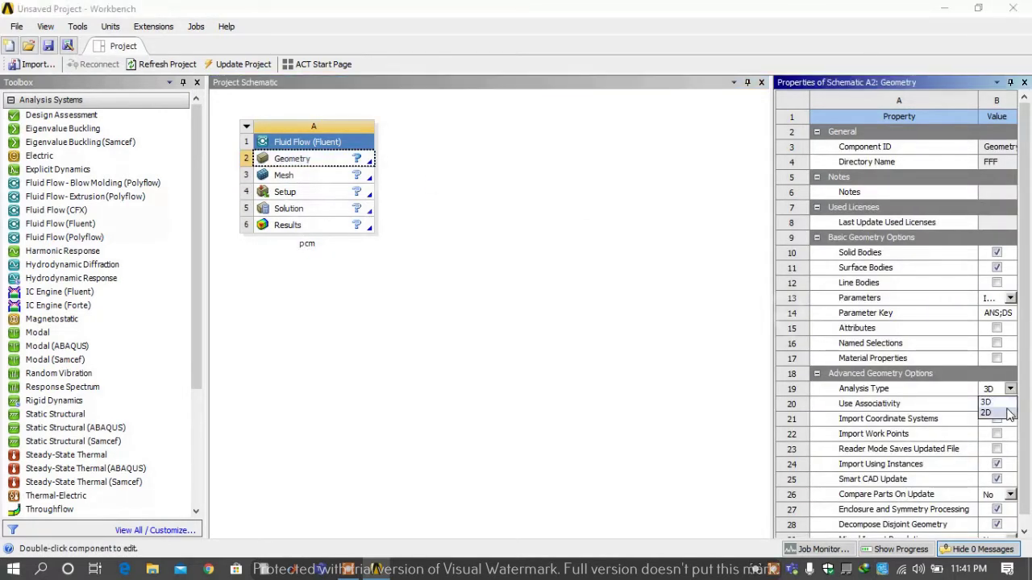
pyautogui.click(1005, 413)
# Start a new DesignModeler geometry from the pcm system's Geometry cell
pyautogui.click(314, 161)
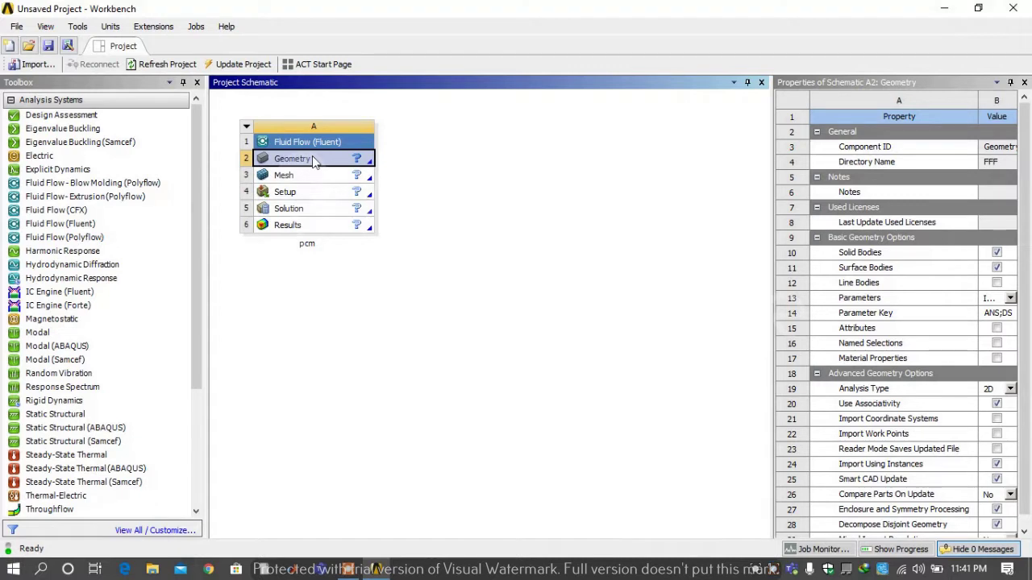
pyautogui.rightClick(315, 161)
pyautogui.click(339, 183)
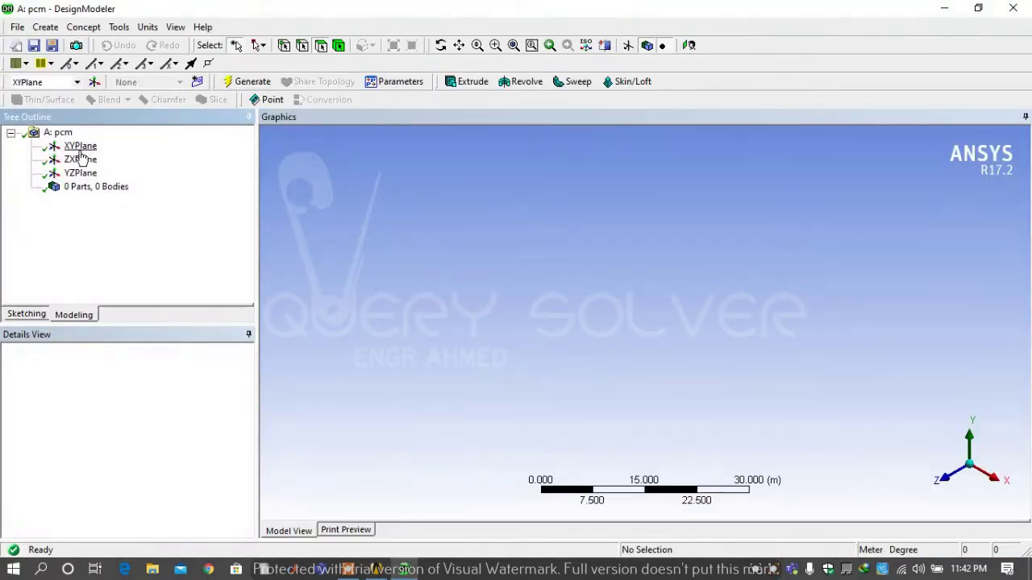
# Draw a rectangle from the origin on the XY plane, viewed face-on
pyautogui.click(79, 149)
pyautogui.click(941, 479)
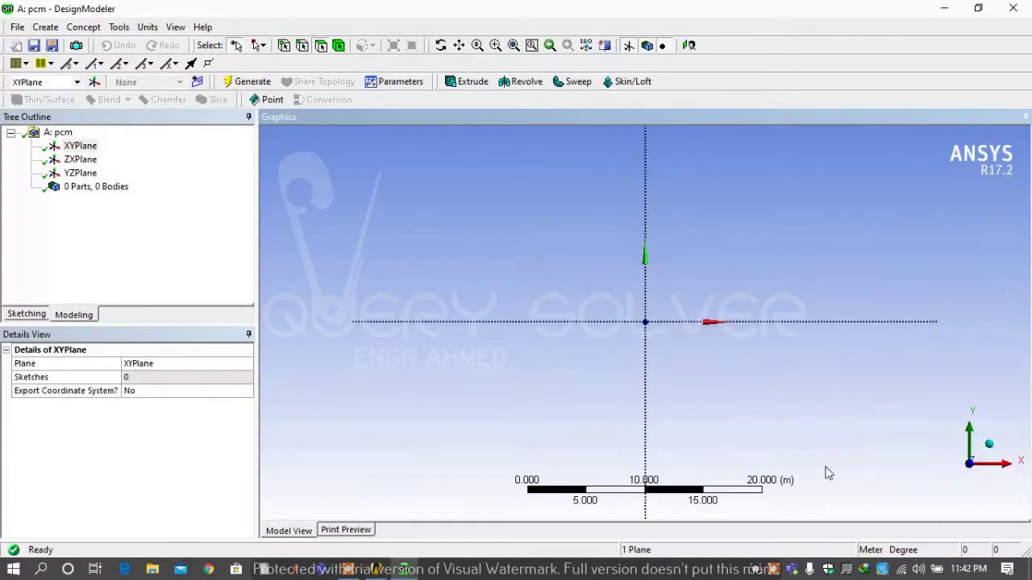
pyautogui.click(26, 313)
pyautogui.click(36, 220)
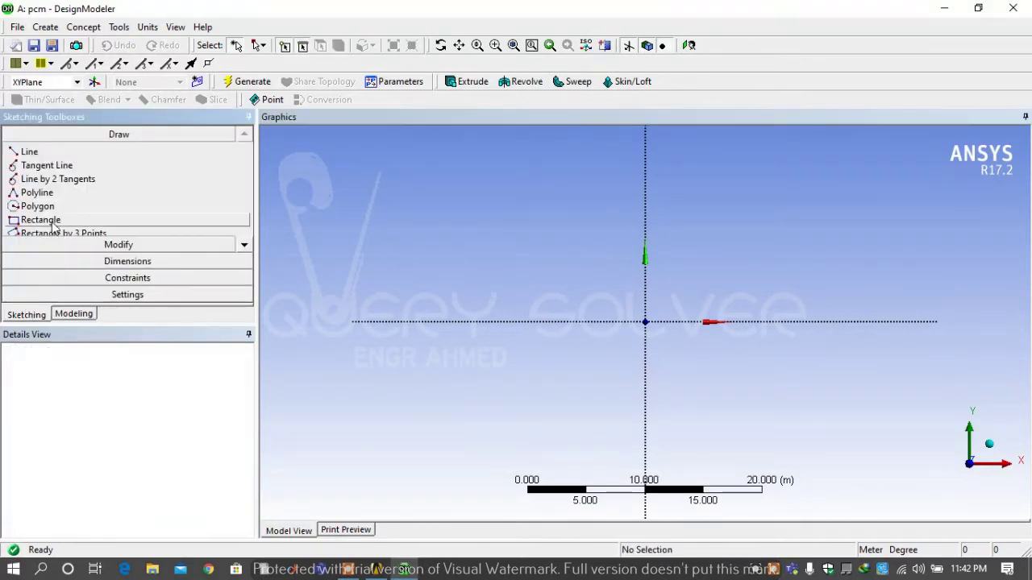
pyautogui.click(646, 322)
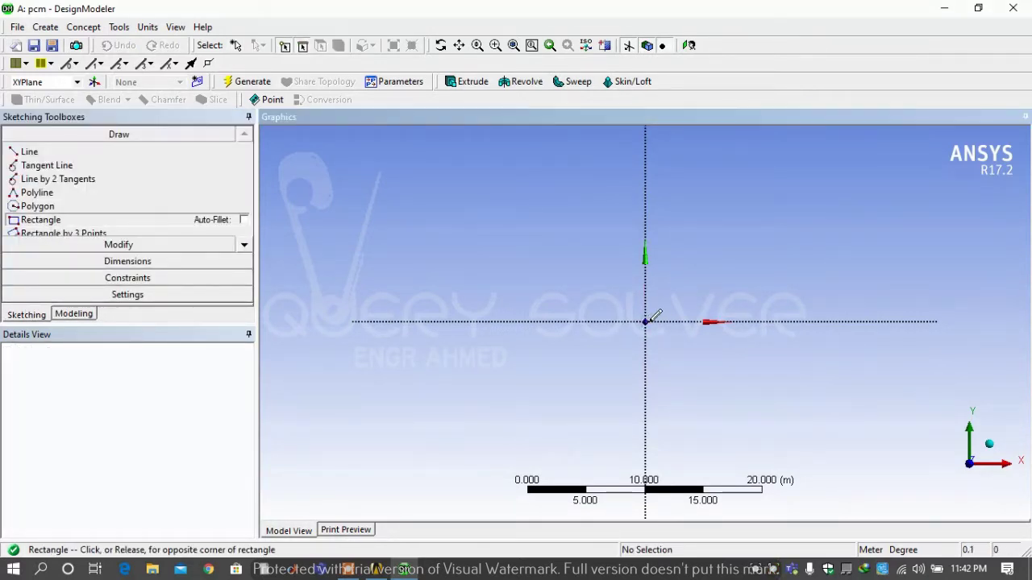
pyautogui.click(787, 246)
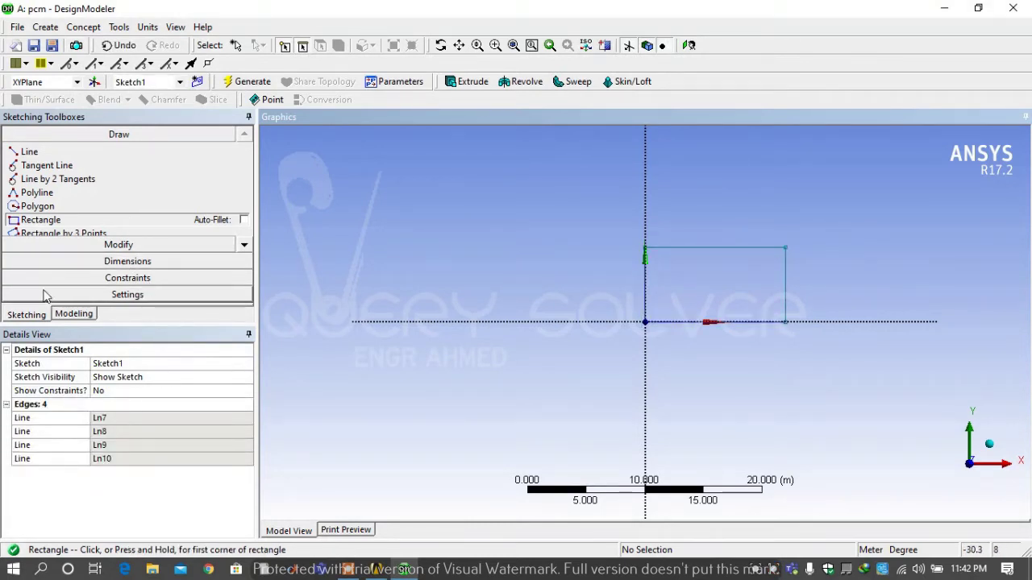
# Switch the model units to centimetres
pyautogui.click(149, 27)
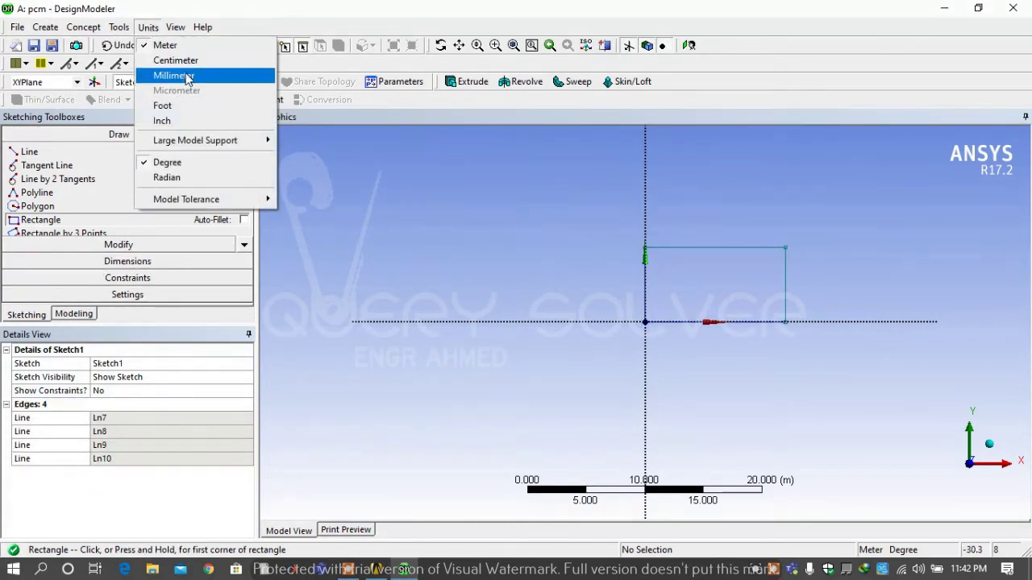
pyautogui.click(178, 61)
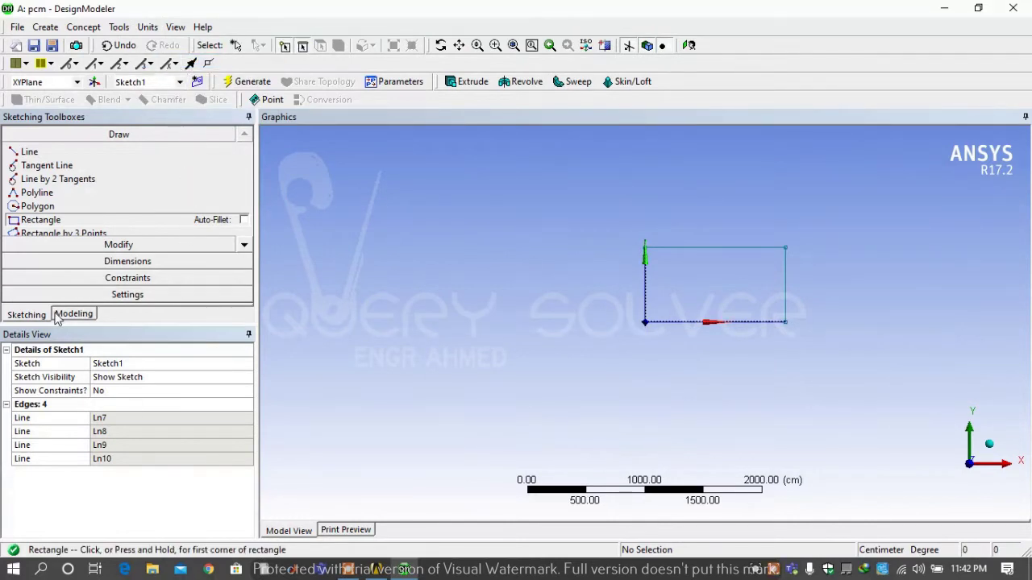
pyautogui.click(28, 315)
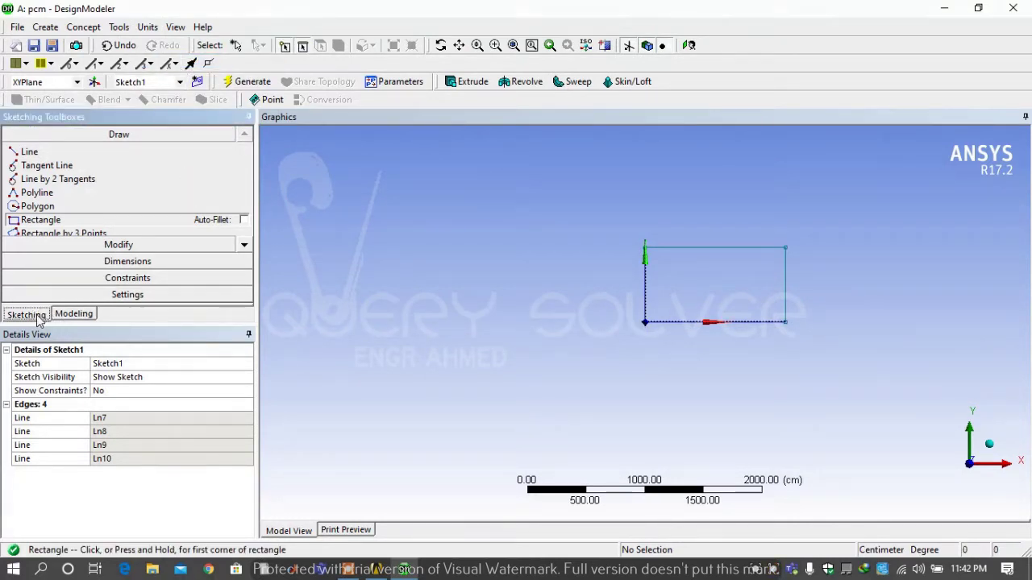
pyautogui.click(90, 262)
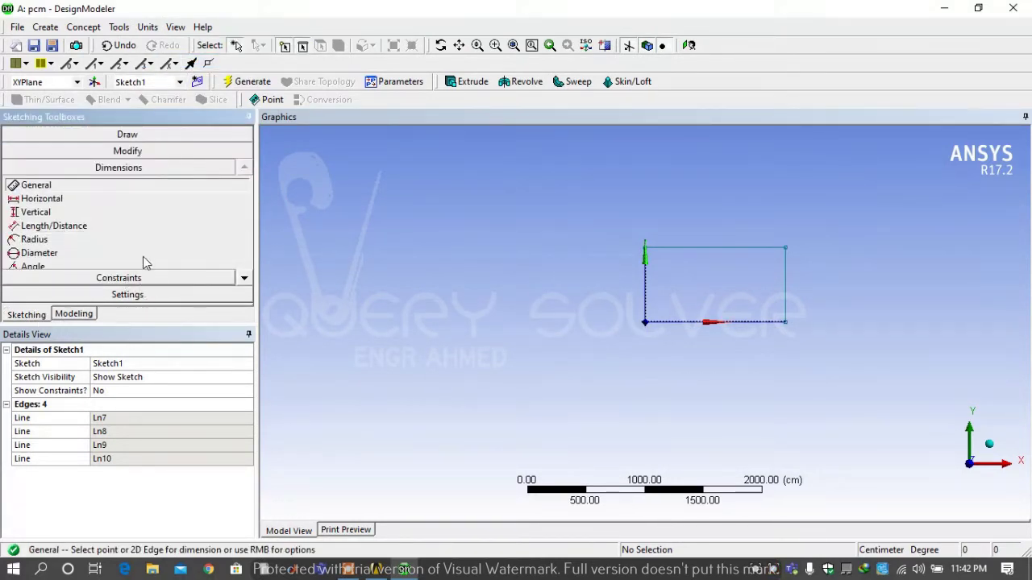
# Dimension the rectangle's top edge H1 = 9 cm and right edge V2 = 7 cm, then zoom to fit
pyautogui.click(685, 246)
pyautogui.click(689, 236)
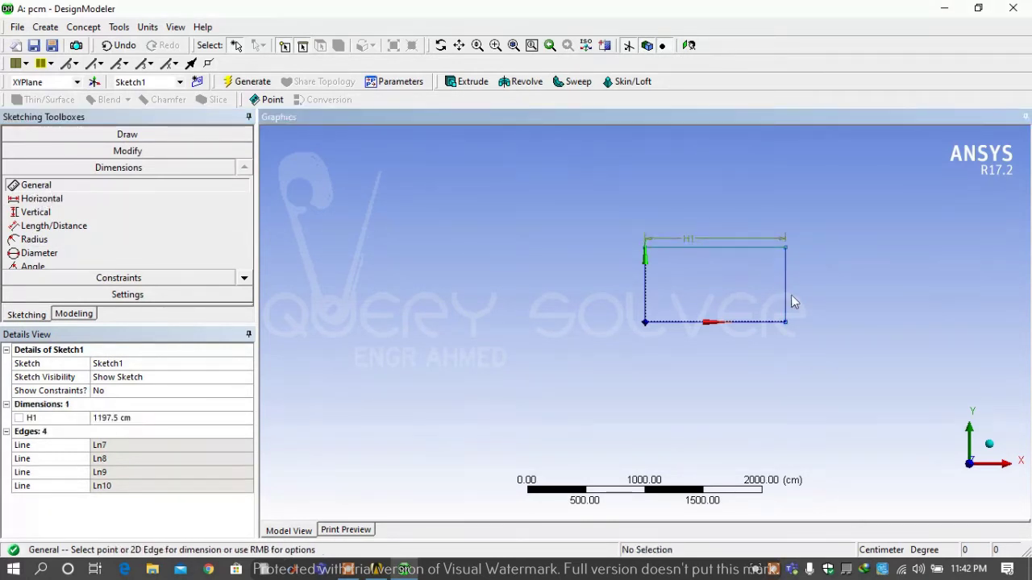
pyautogui.click(786, 300)
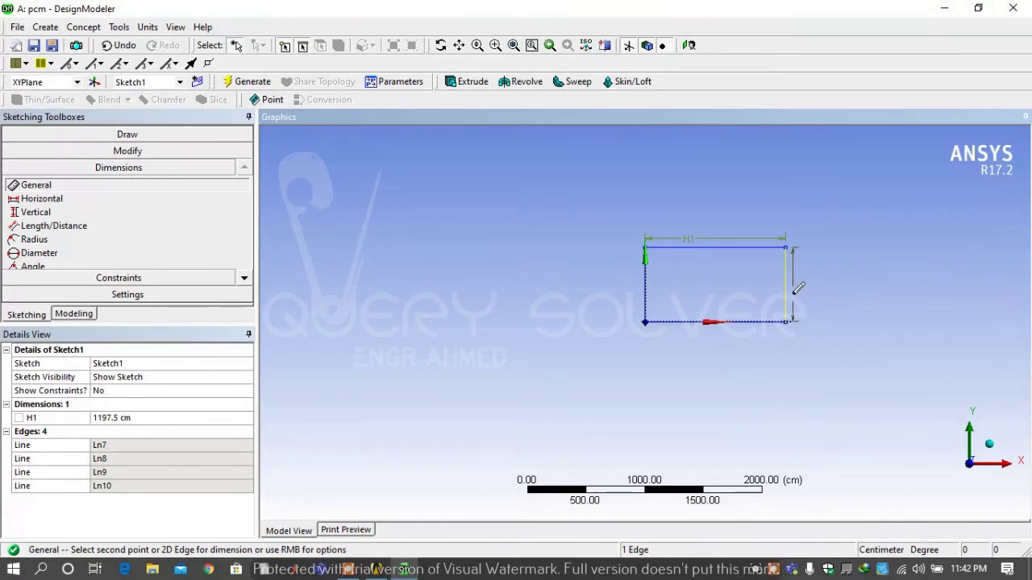
pyautogui.click(795, 299)
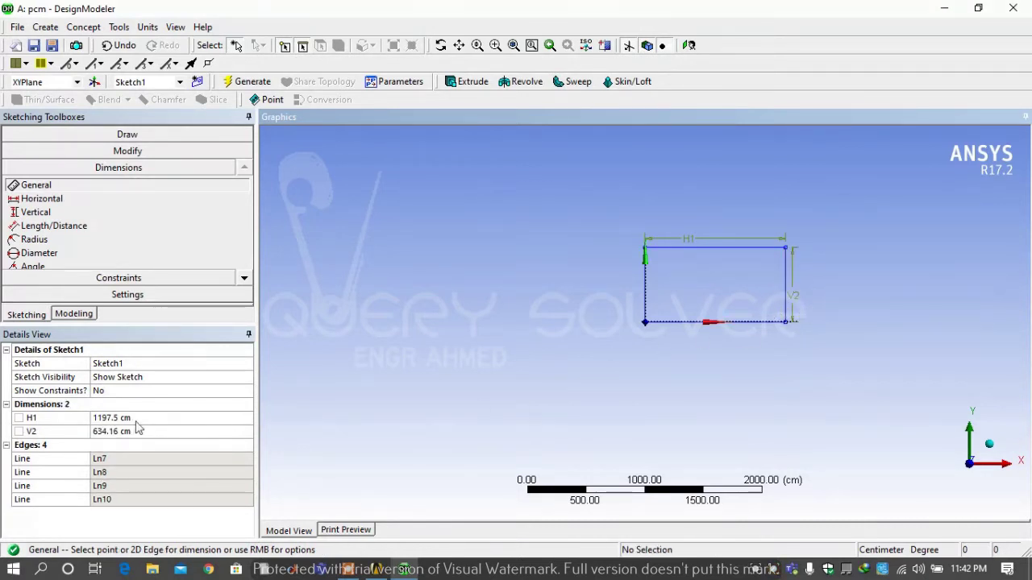
pyautogui.click(118, 418)
pyautogui.write('9')
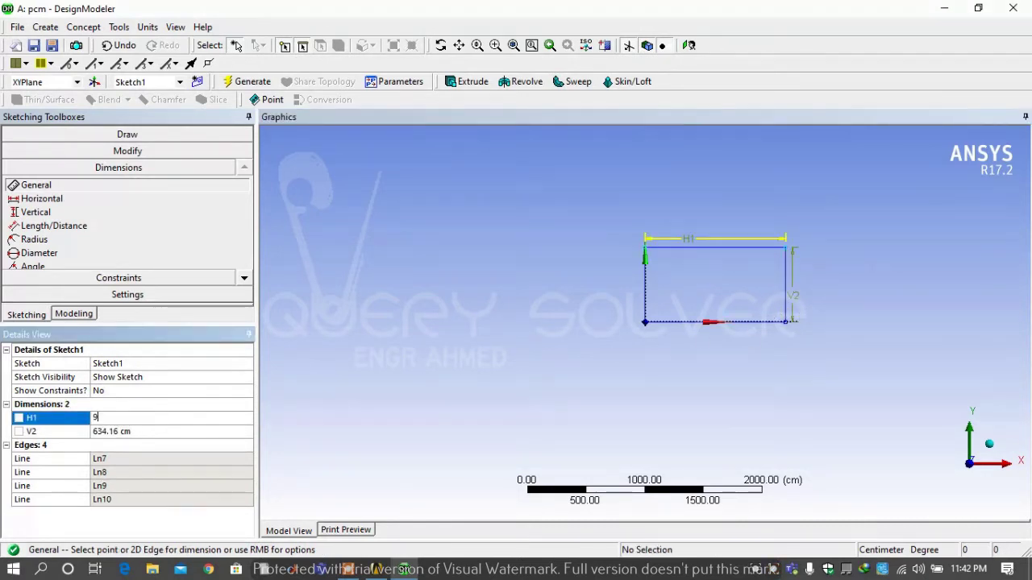
pyautogui.click(119, 433)
pyautogui.write('7')
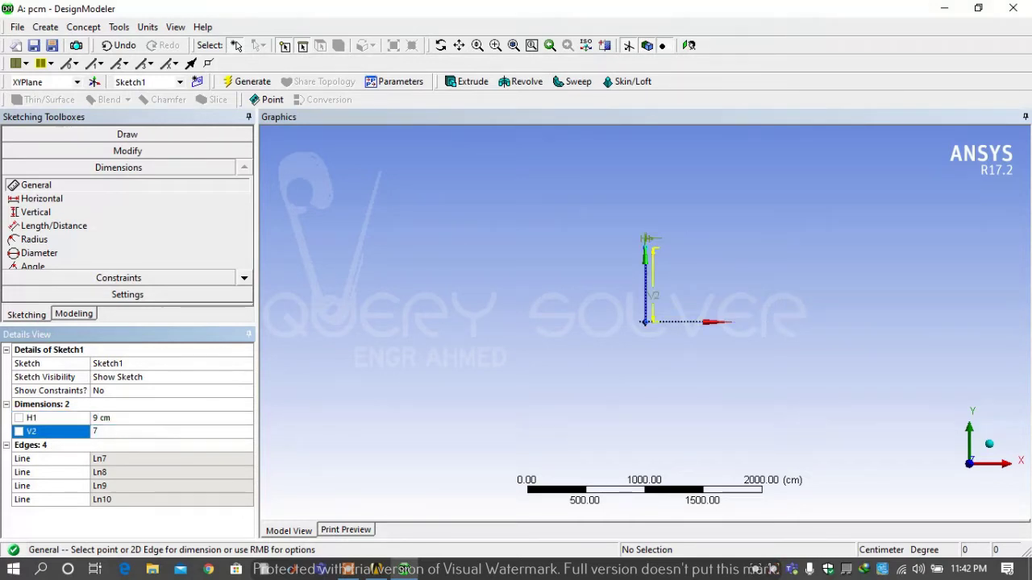
pyautogui.press('Return')
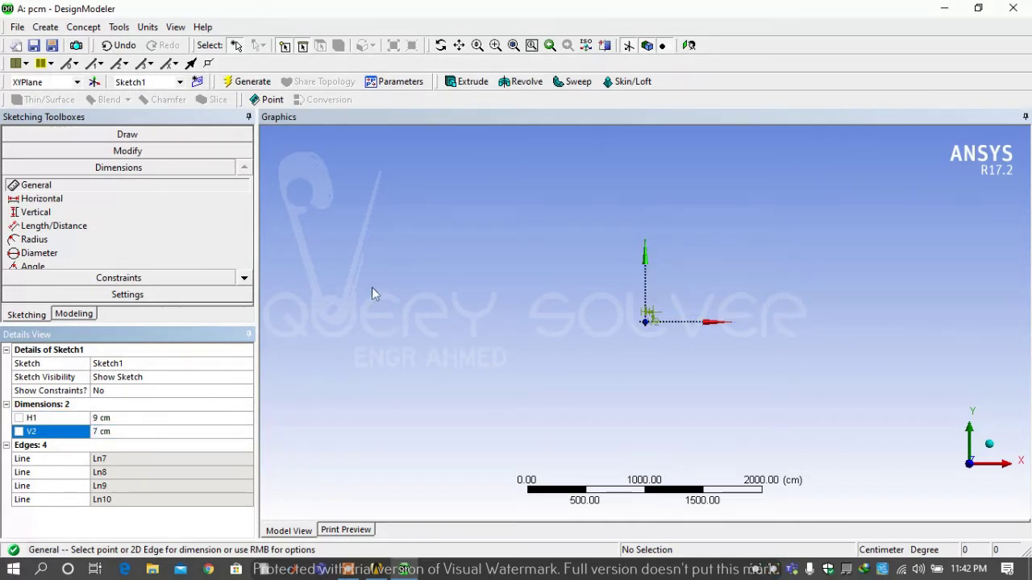
pyautogui.click(93, 65)
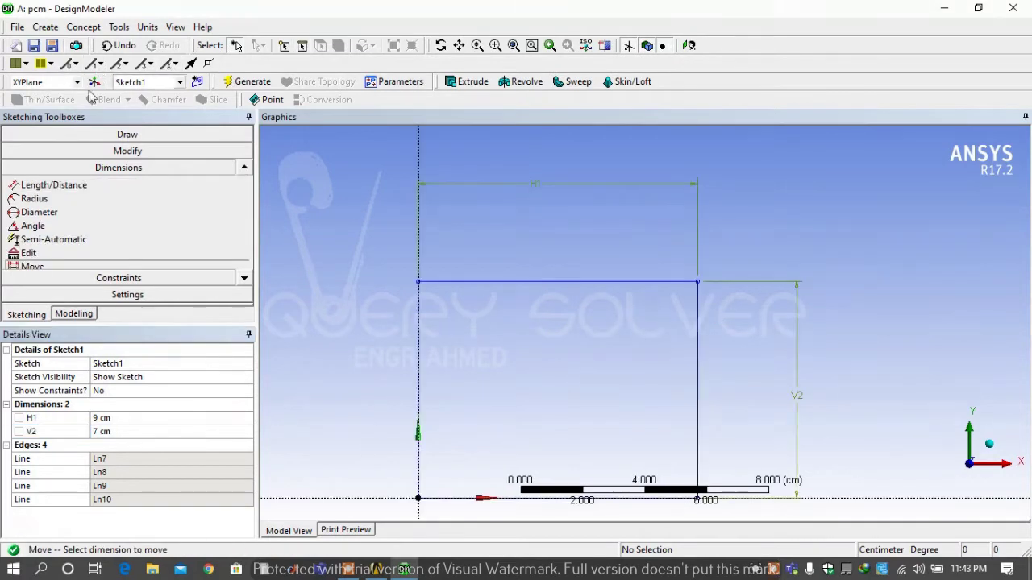
pyautogui.click(83, 27)
# Create SurfaceSk1 from Sketch1 with Surfaces From Sketches and generate the surface body
pyautogui.click(96, 143)
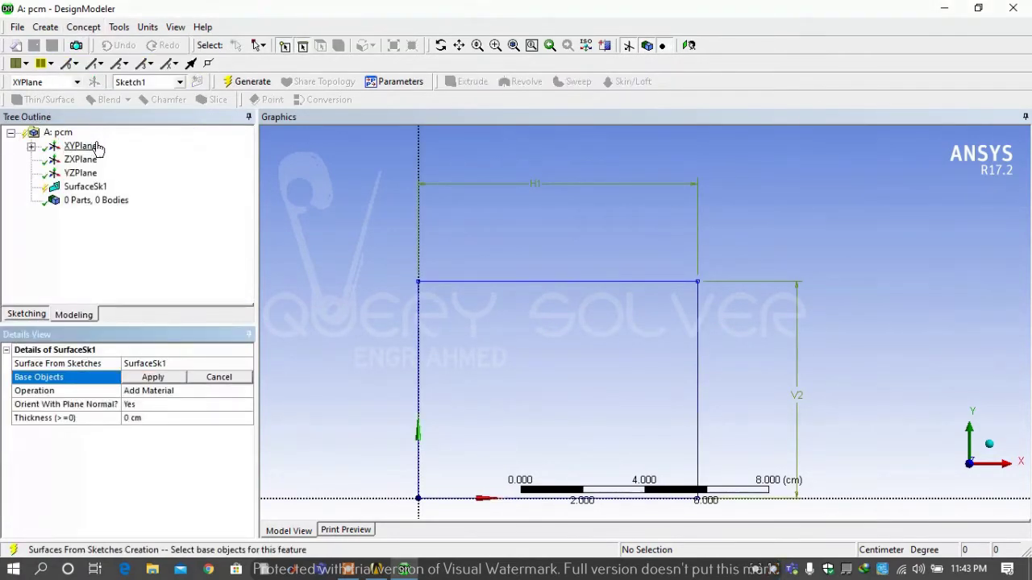
pyautogui.click(156, 379)
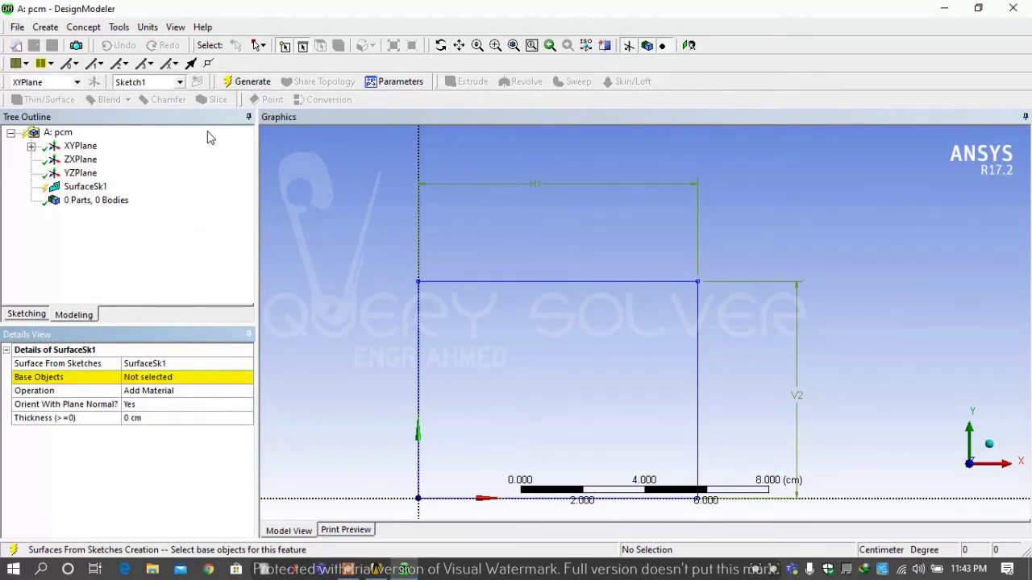
pyautogui.click(30, 146)
pyautogui.click(95, 159)
pyautogui.click(150, 376)
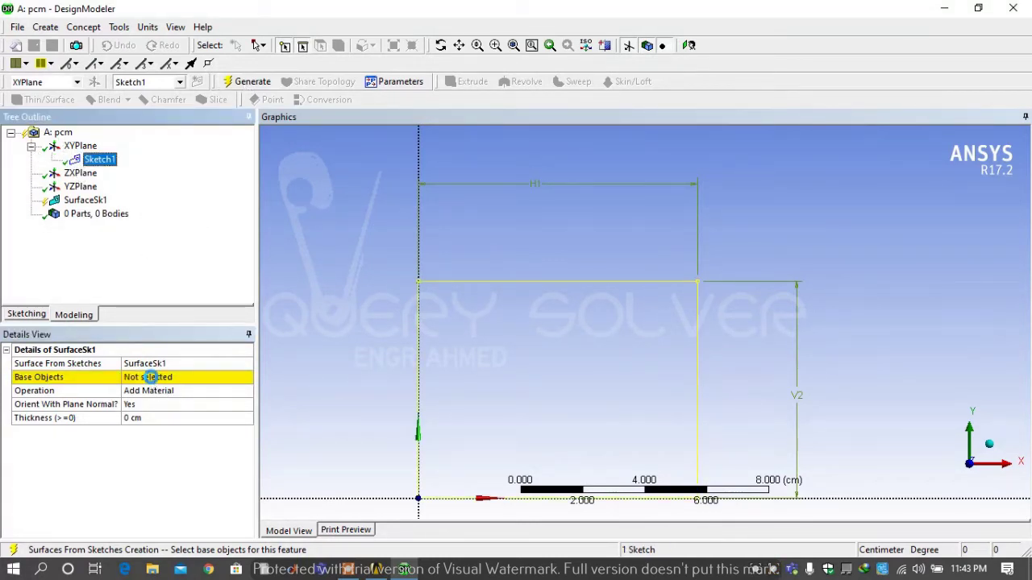
pyautogui.click(145, 376)
pyautogui.click(247, 81)
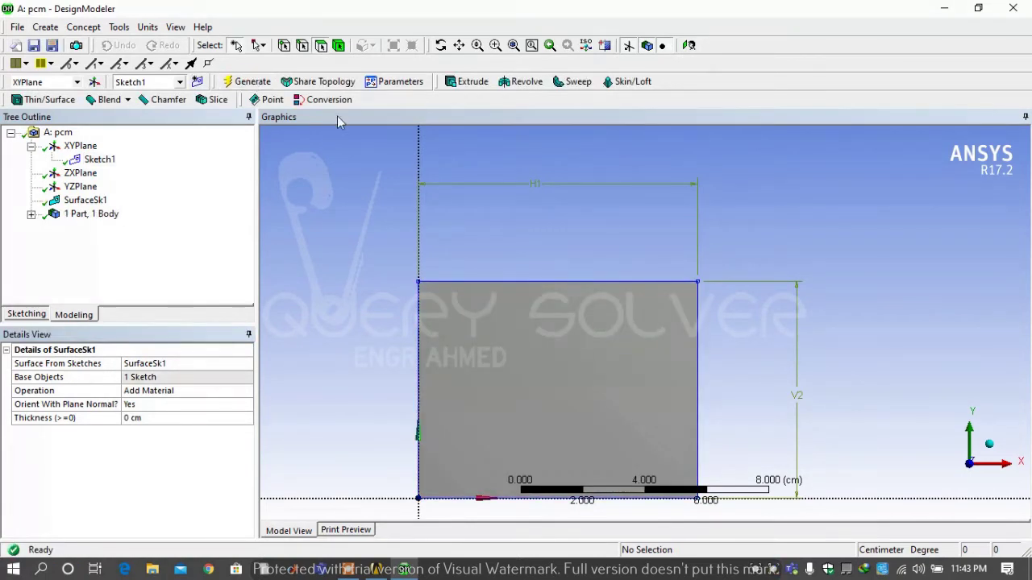
# Save the project file as pcm inside a newly created Desktop folder named pcm
pyautogui.click(17, 26)
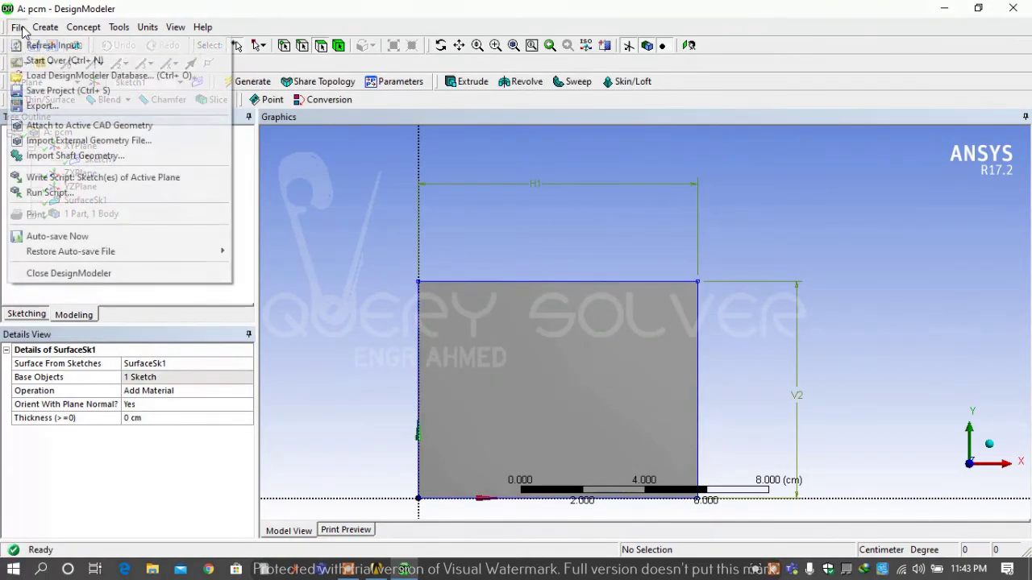
pyautogui.click(50, 91)
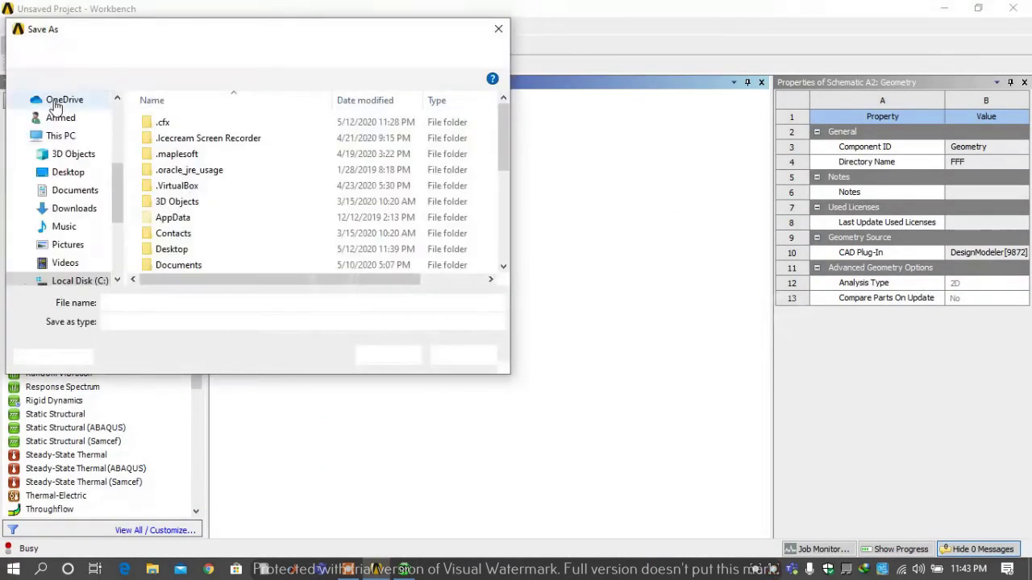
pyautogui.click(66, 174)
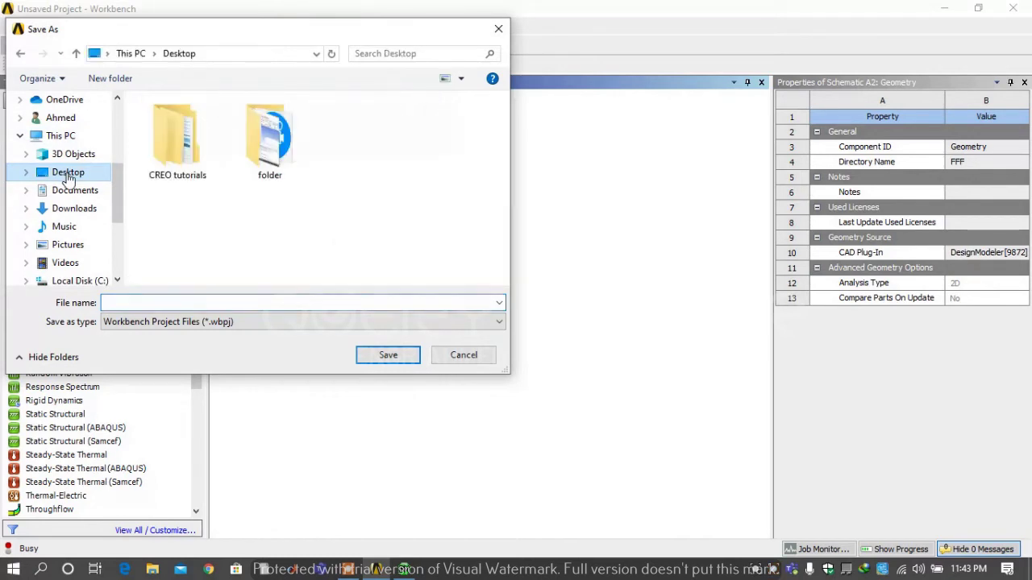
pyautogui.click(113, 78)
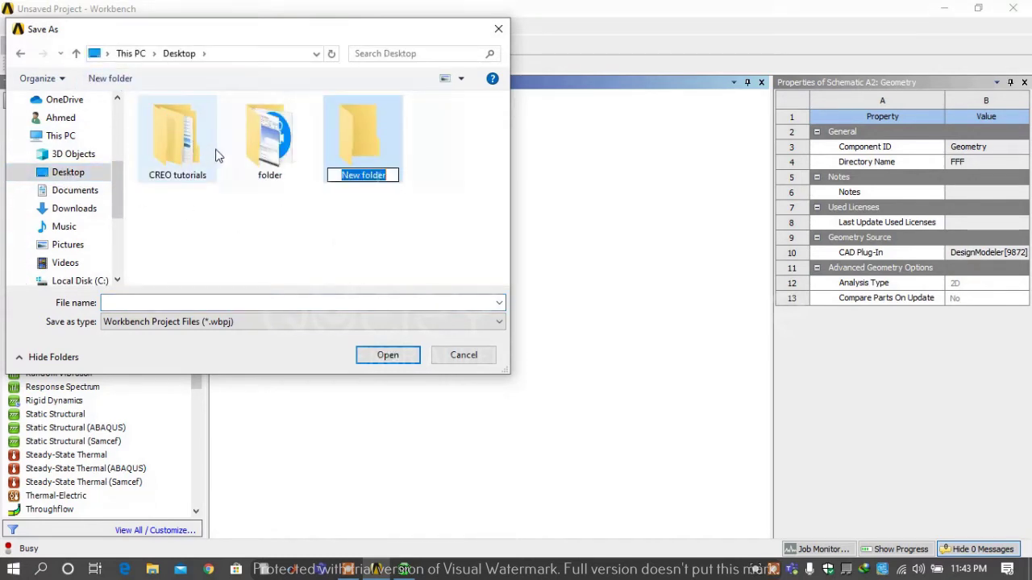
pyautogui.write('pcm')
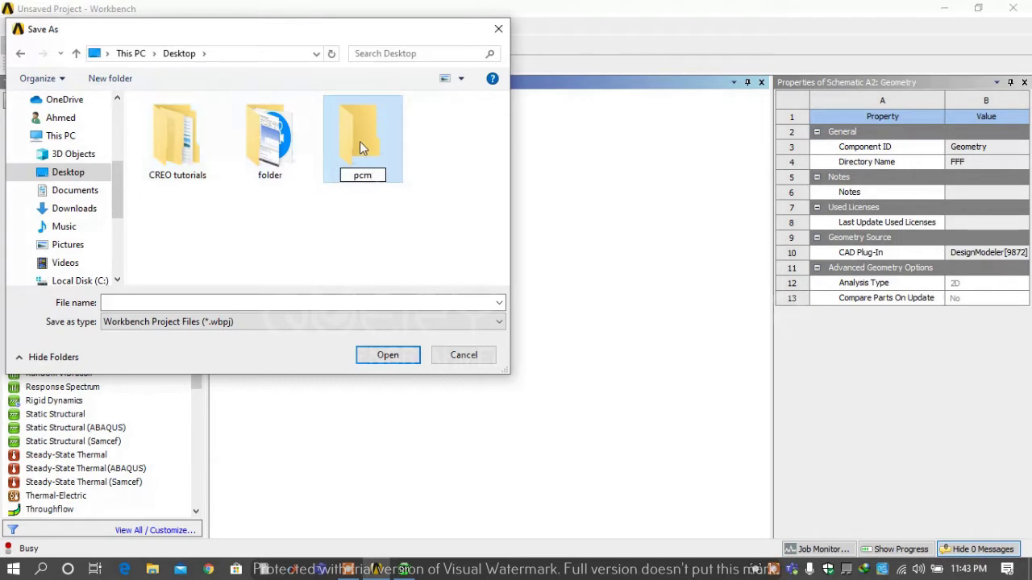
pyautogui.doubleClick(360, 141)
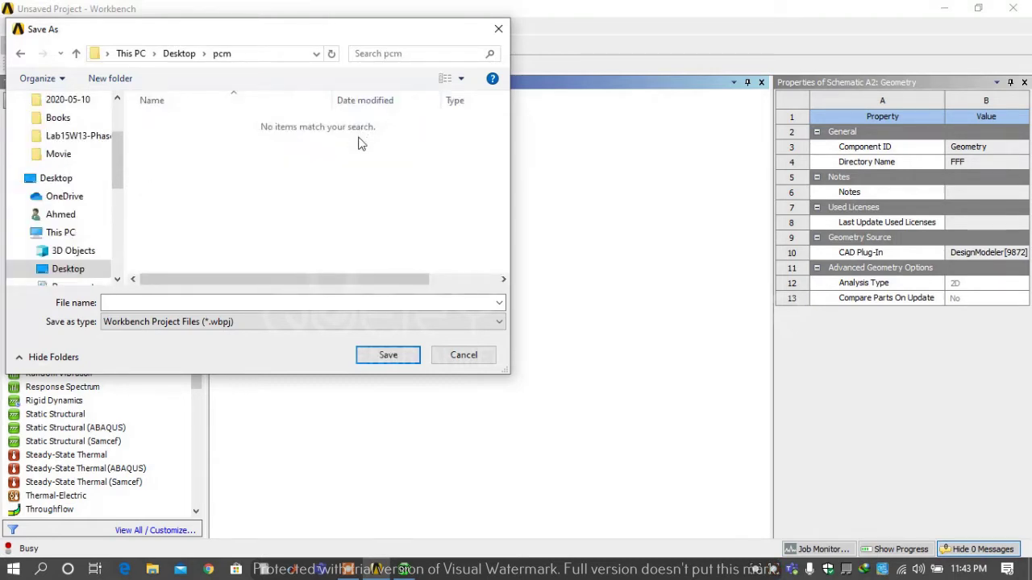
pyautogui.click(323, 303)
pyautogui.write('p')
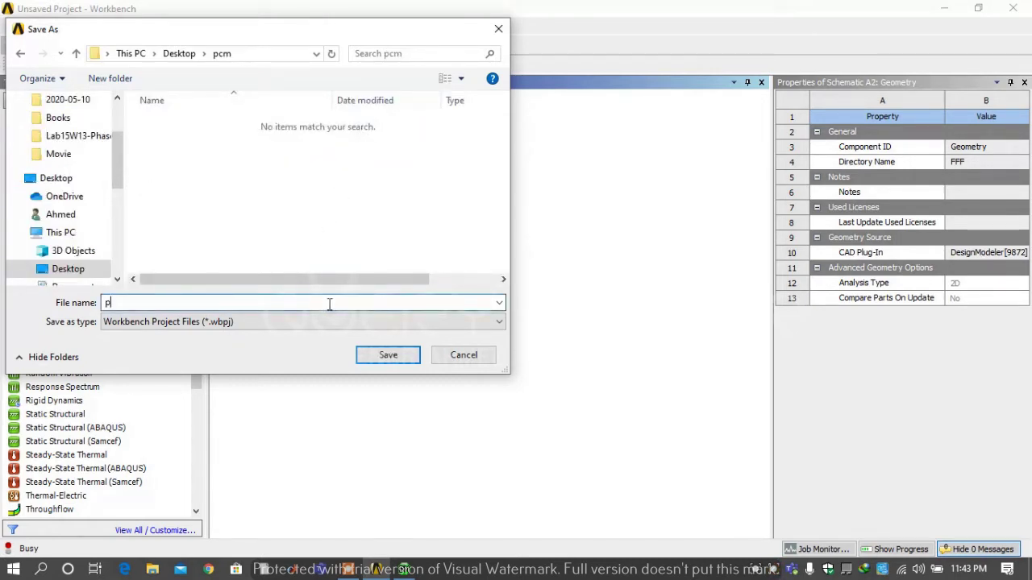
pyautogui.write('cm')
pyautogui.click(410, 353)
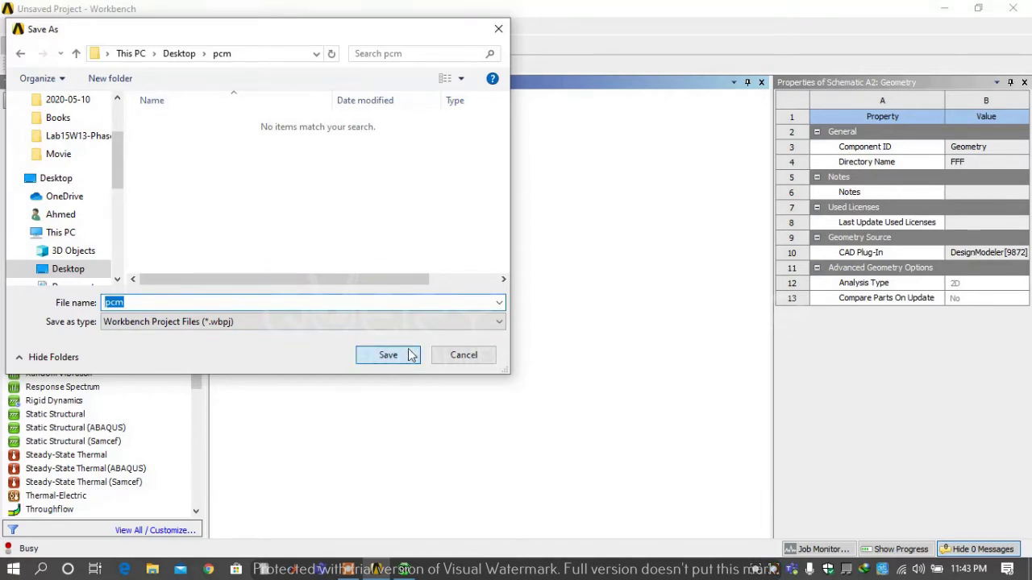
pyautogui.click(308, 177)
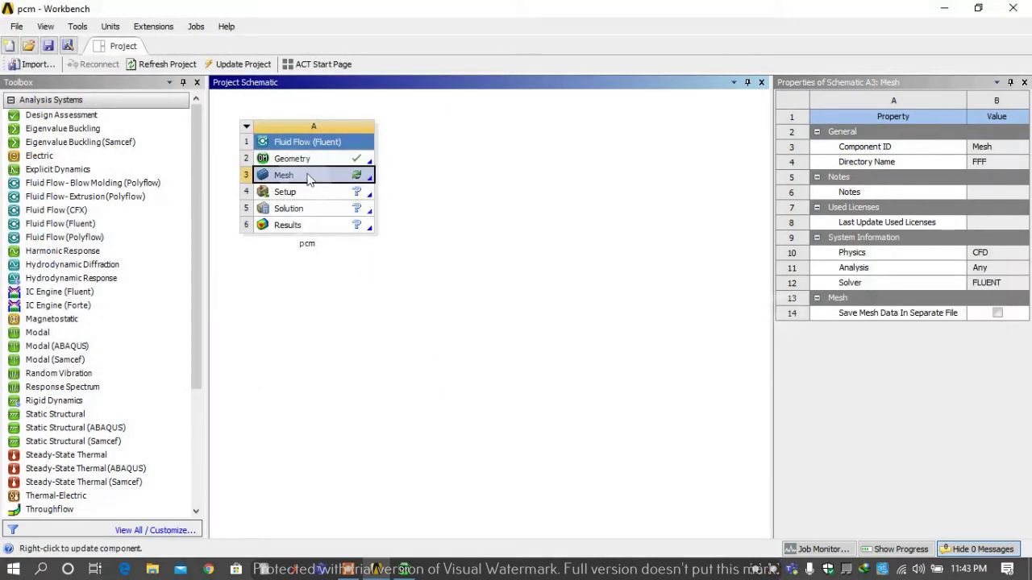
# Update the Mesh cell, then edit it to launch ANSYS Meshing
pyautogui.rightClick(308, 177)
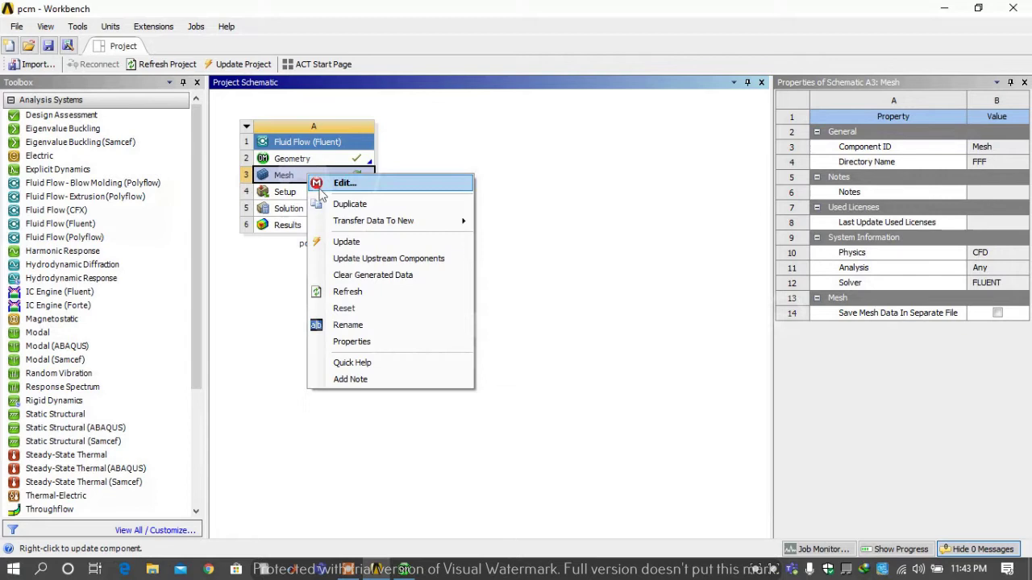
pyautogui.click(339, 242)
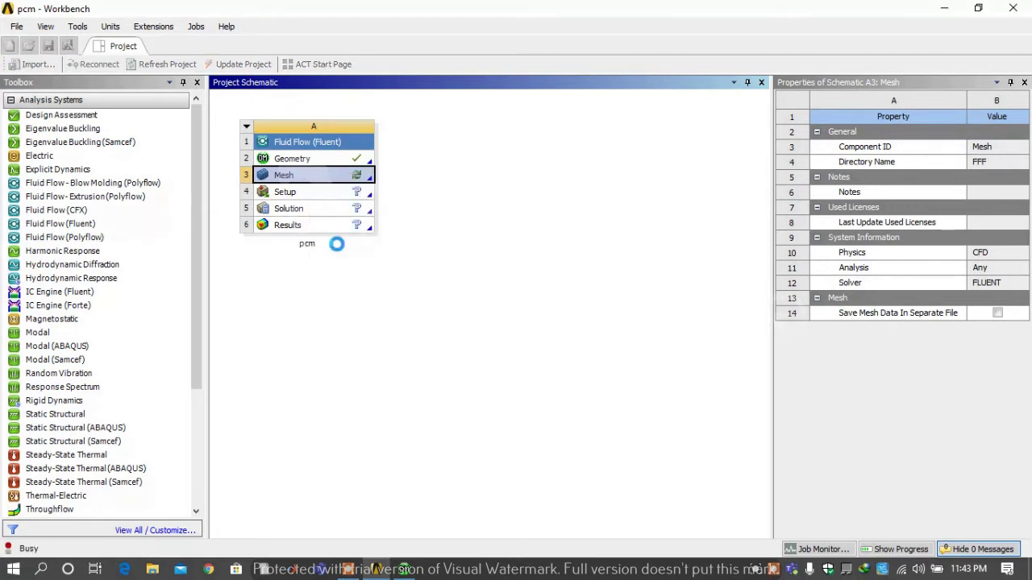
pyautogui.rightClick(335, 186)
pyautogui.click(345, 190)
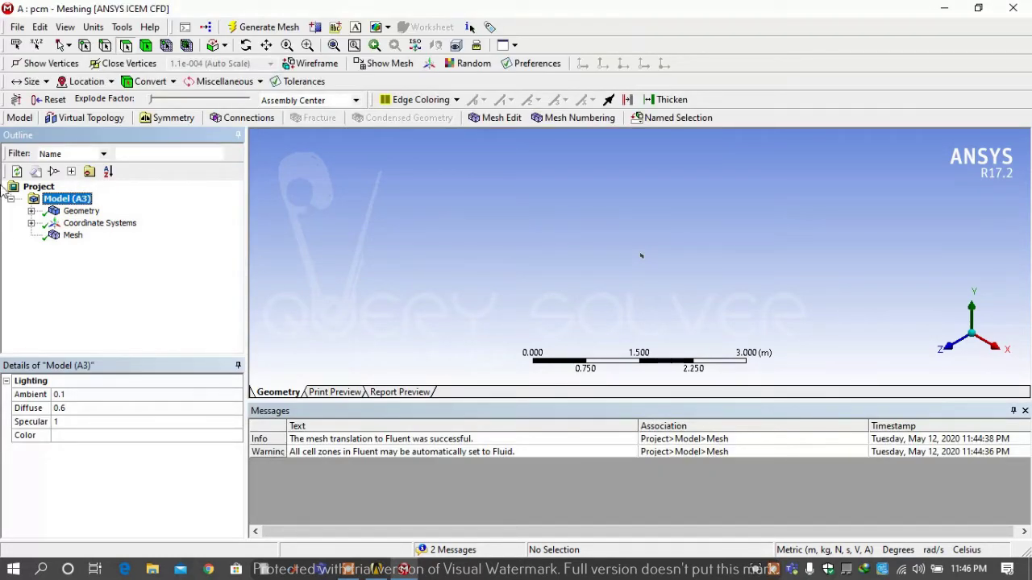
# Show and generate the initial mesh, viewing the face straight on
pyautogui.click(72, 235)
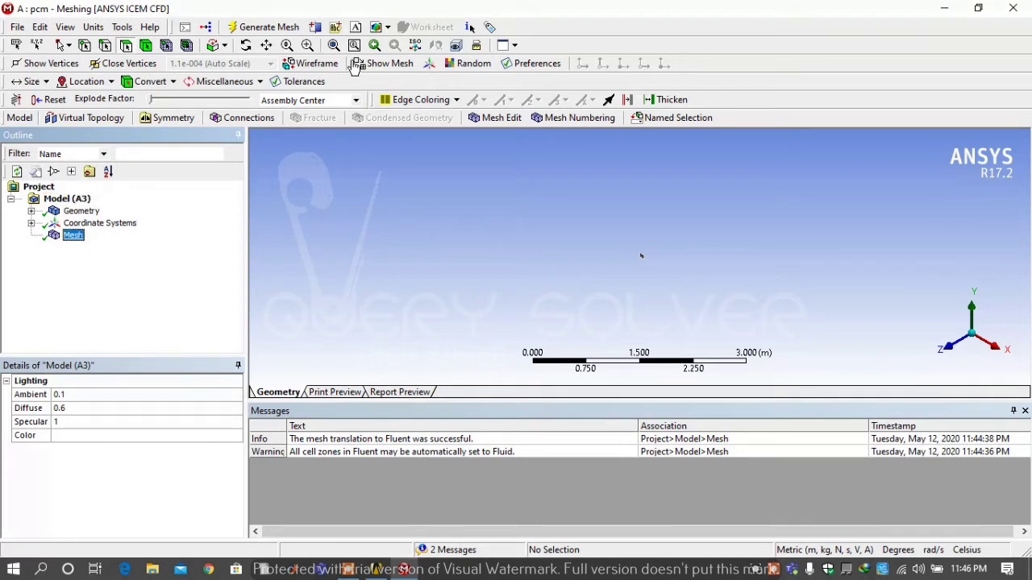
pyautogui.click(334, 45)
pyautogui.click(953, 348)
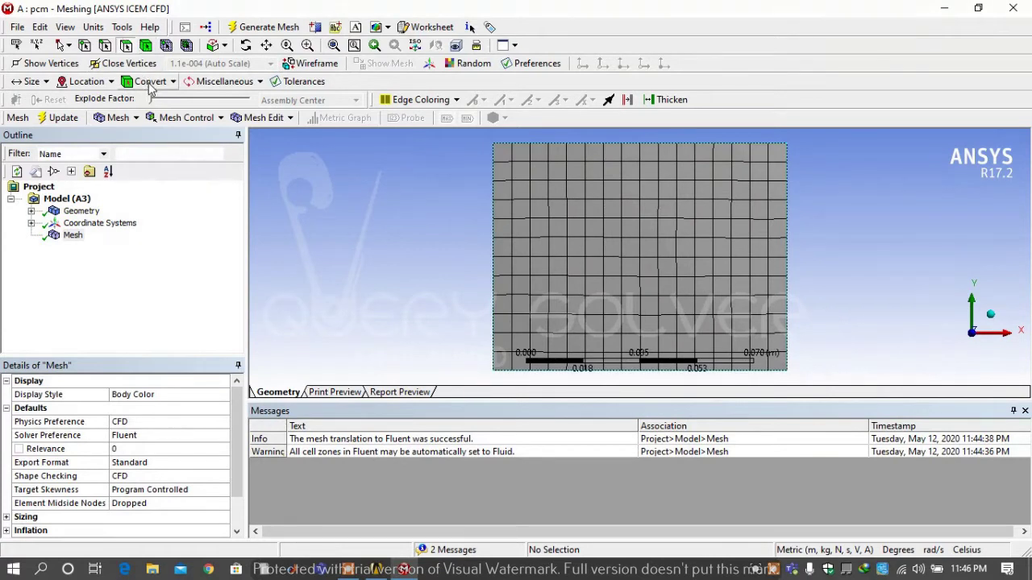
pyautogui.click(117, 117)
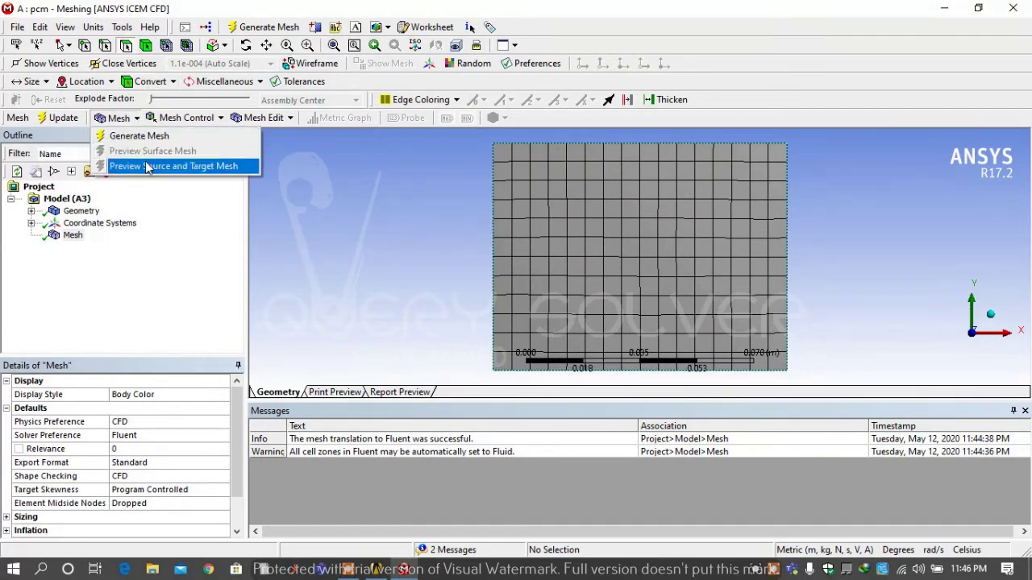
pyautogui.click(145, 137)
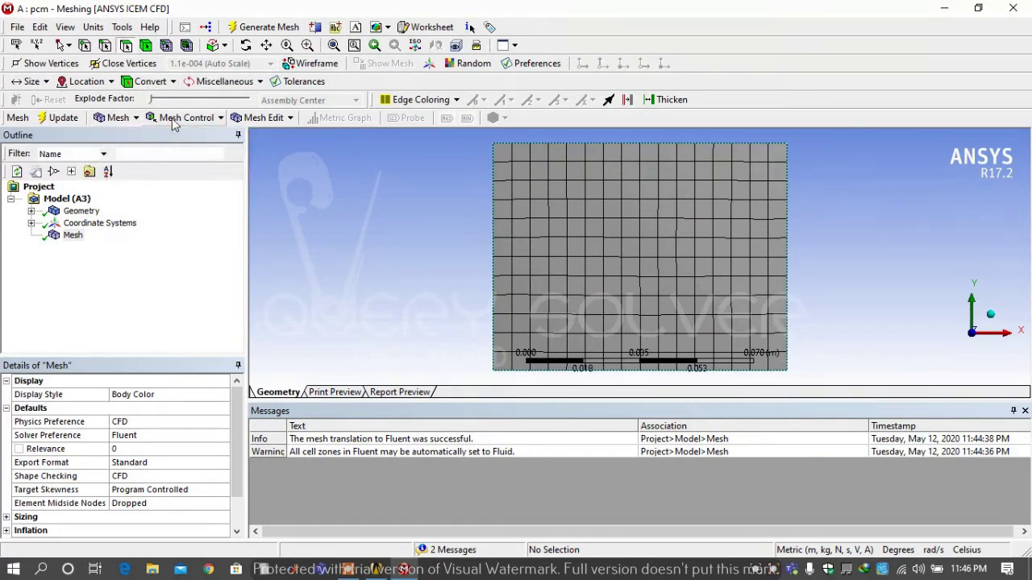
# Add a Face Meshing control applied to the rectangular face
pyautogui.click(174, 121)
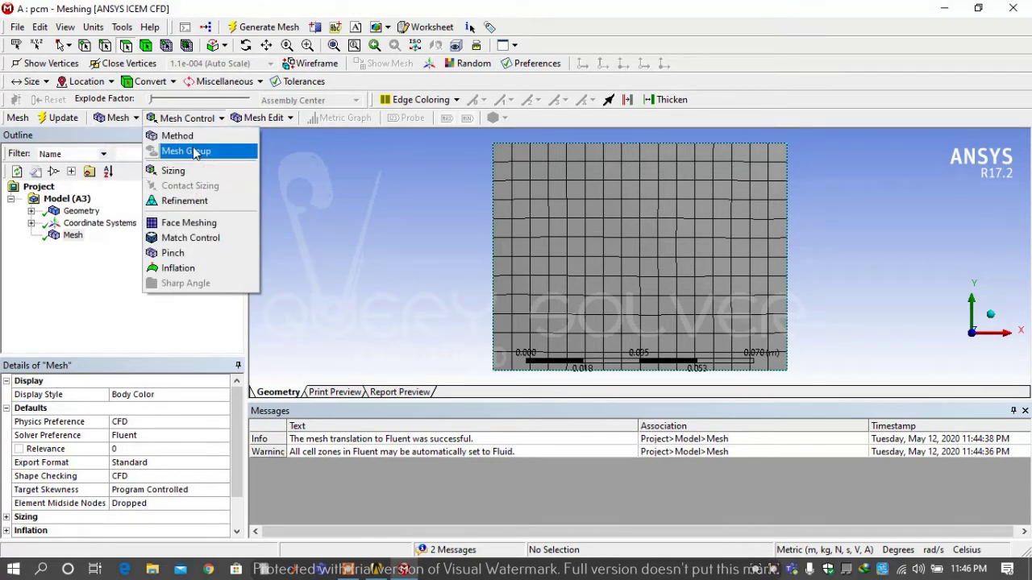
pyautogui.click(189, 222)
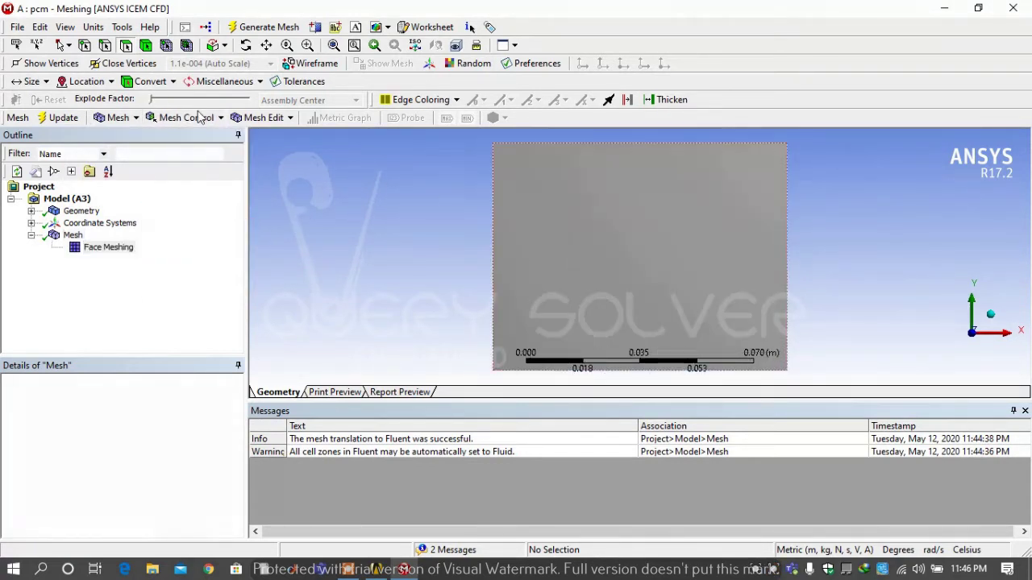
pyautogui.click(587, 237)
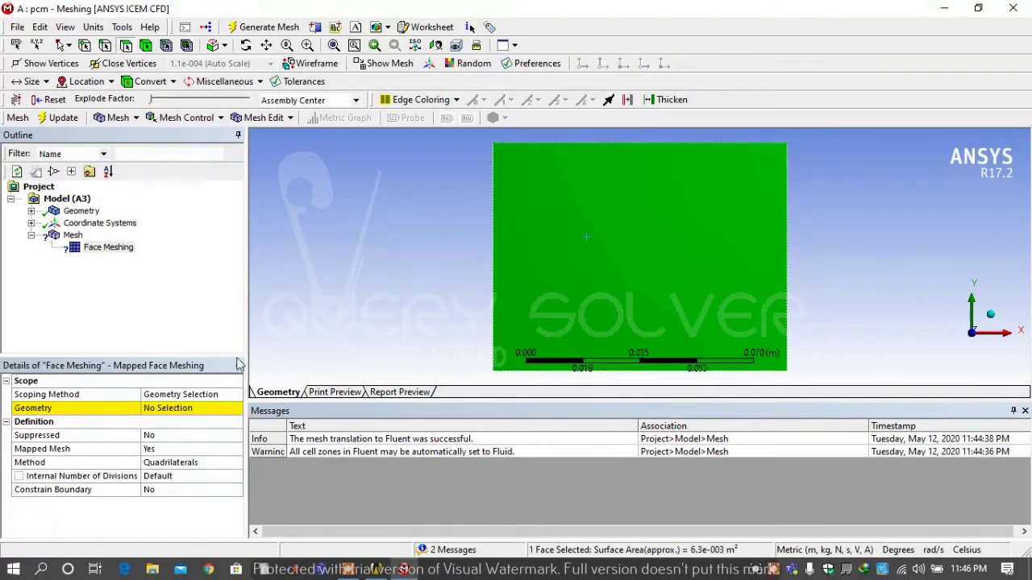
pyautogui.click(159, 408)
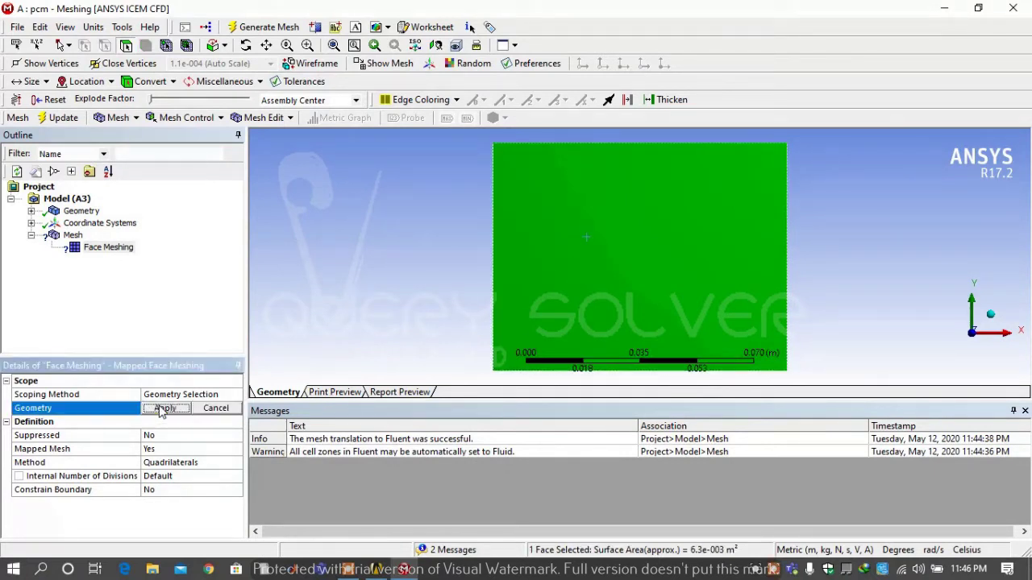
pyautogui.click(159, 408)
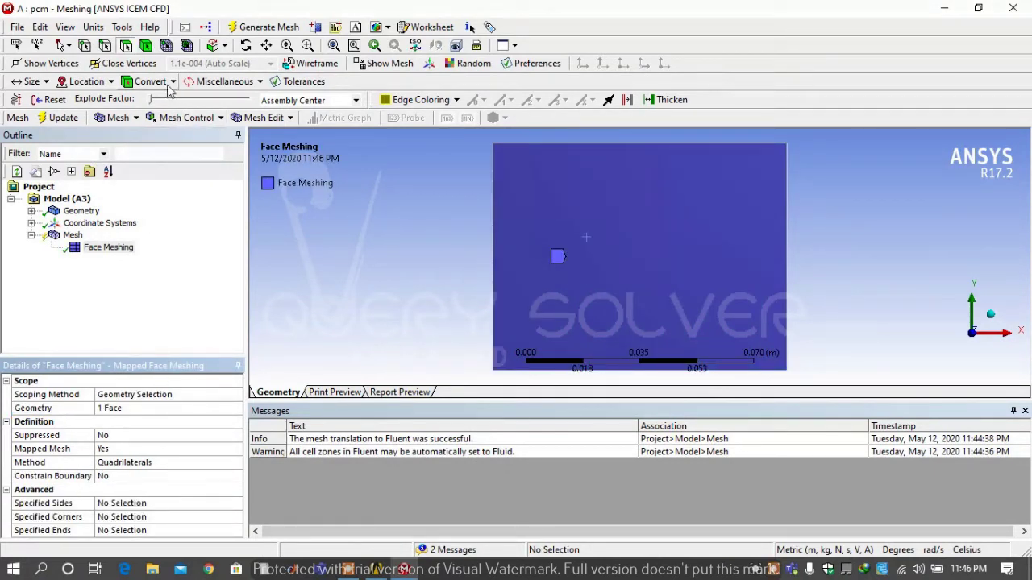
# Select all four edges of the rectangle: top, left, bottom and right
pyautogui.click(105, 45)
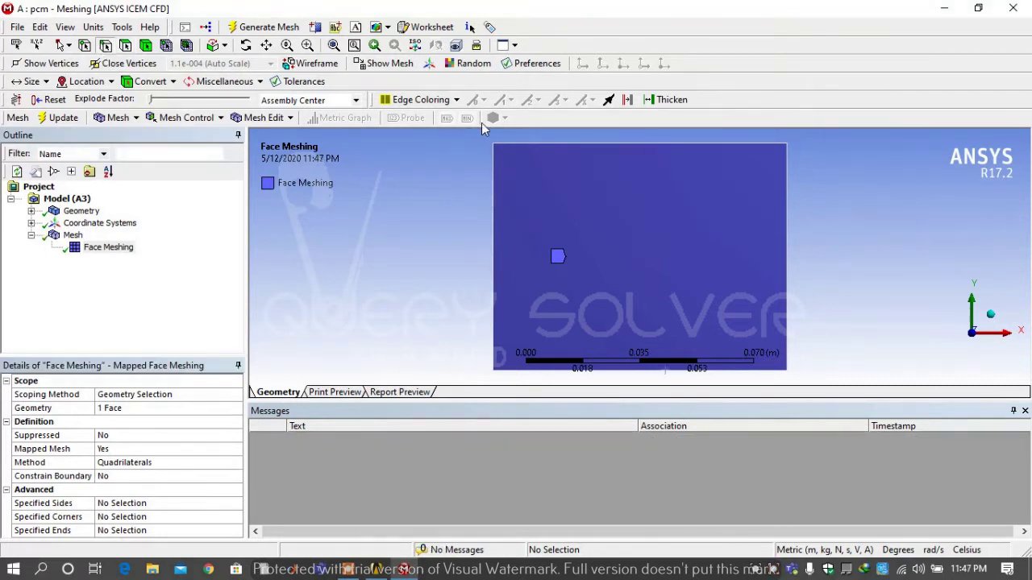
pyautogui.click(526, 145)
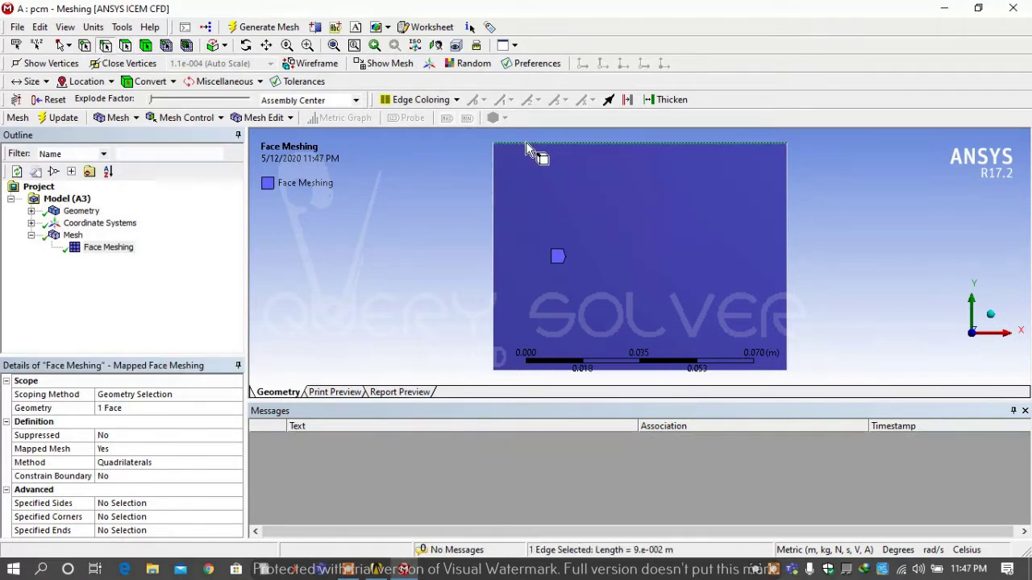
pyautogui.keyDown('ctrl'); pyautogui.click(494, 226); pyautogui.keyUp('ctrl')
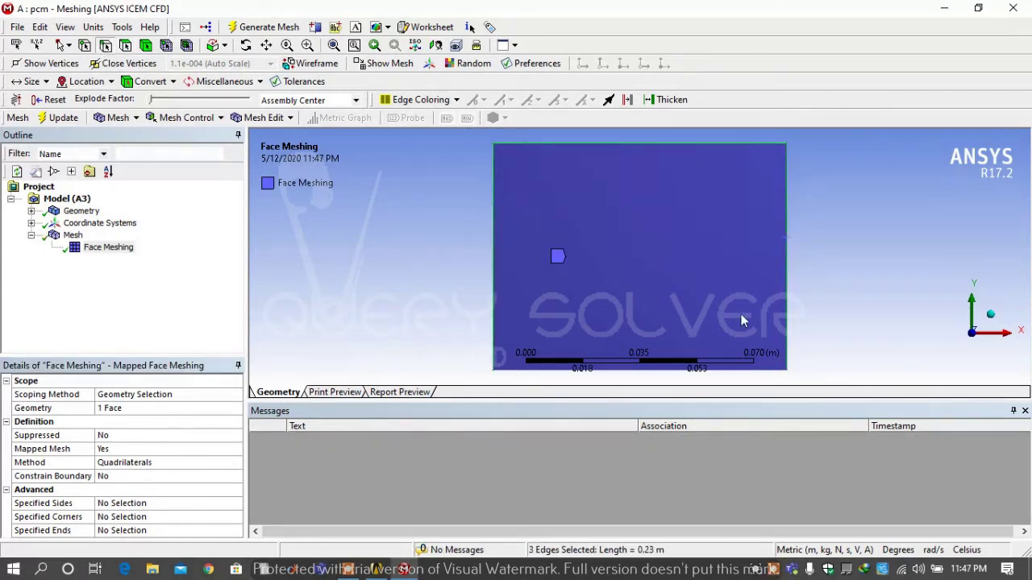
pyautogui.keyDown('ctrl'); pyautogui.click(706, 370); pyautogui.keyUp('ctrl')
pyautogui.keyDown('ctrl'); pyautogui.click(773, 373); pyautogui.keyUp('ctrl')
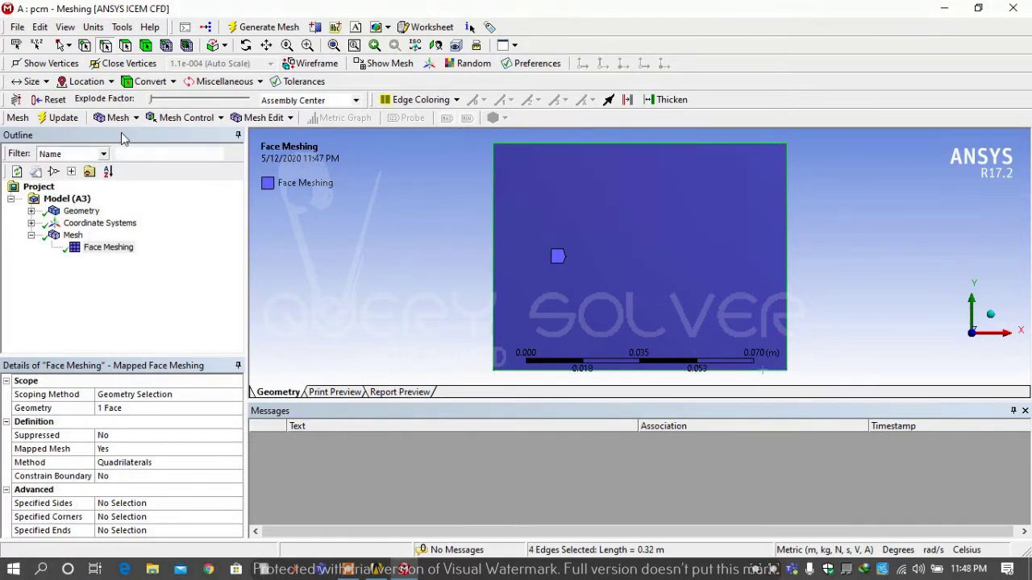
pyautogui.click(182, 118)
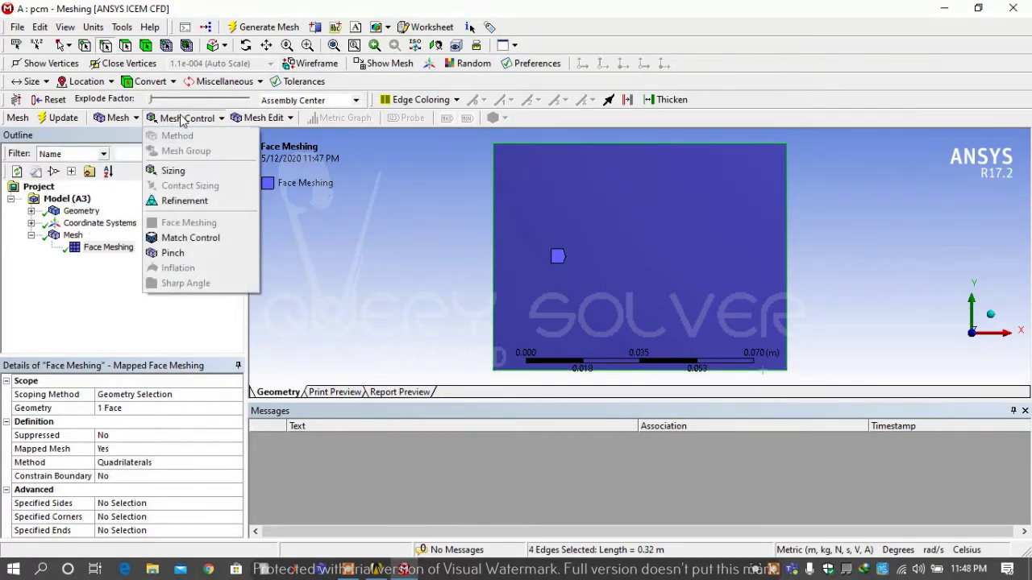
# Add an Edge Sizing of 60 divisions on the four edges and regenerate the mesh
pyautogui.click(185, 172)
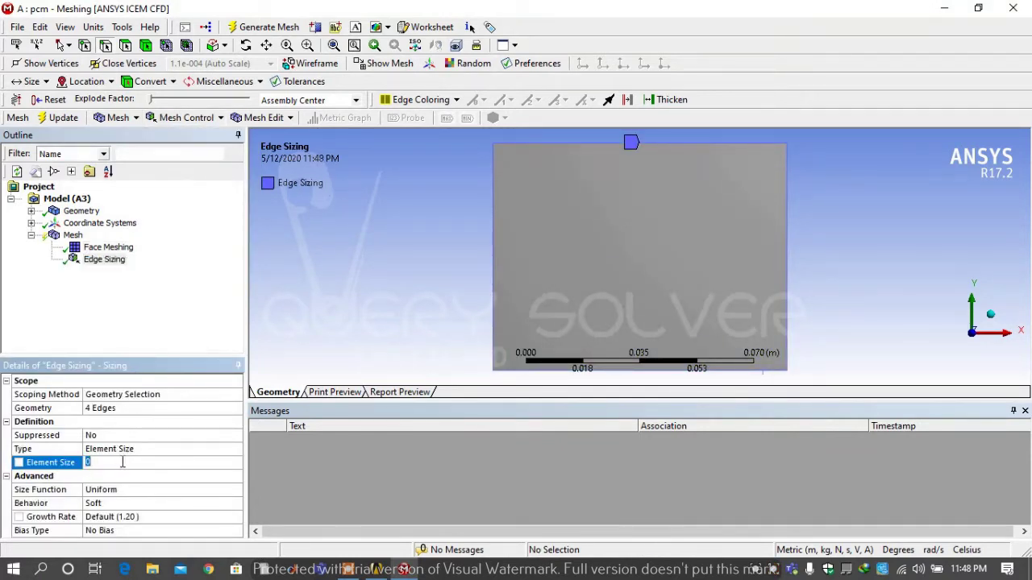
pyautogui.click(230, 450)
pyautogui.click(235, 450)
pyautogui.click(204, 471)
pyautogui.click(179, 463)
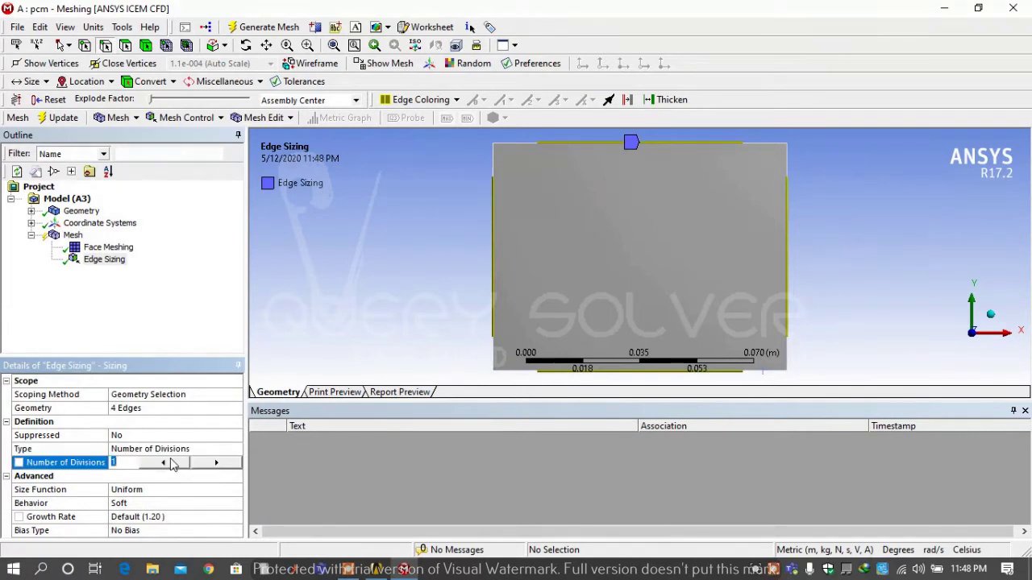
pyautogui.write('60')
pyautogui.press('Return')
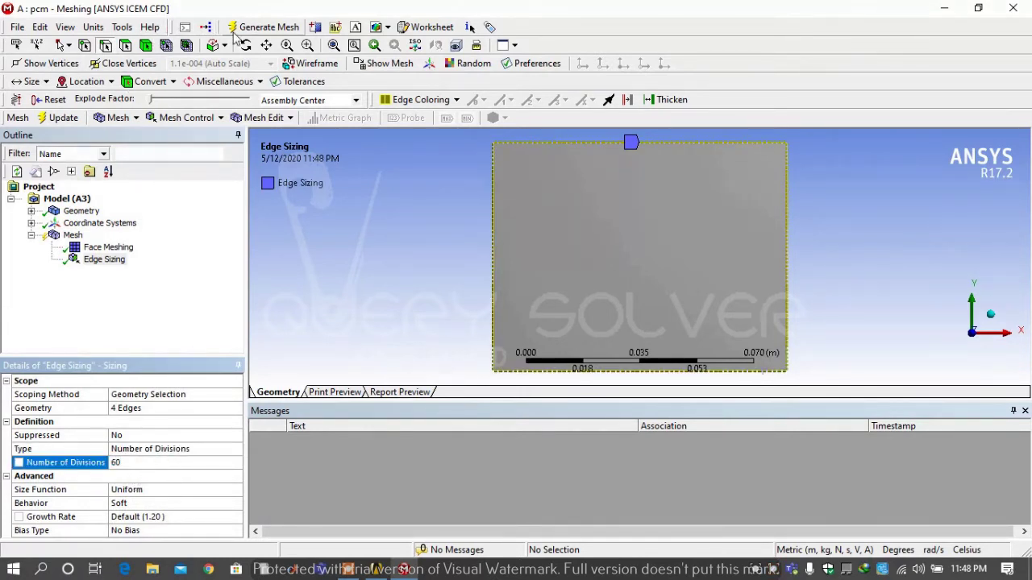
pyautogui.click(254, 28)
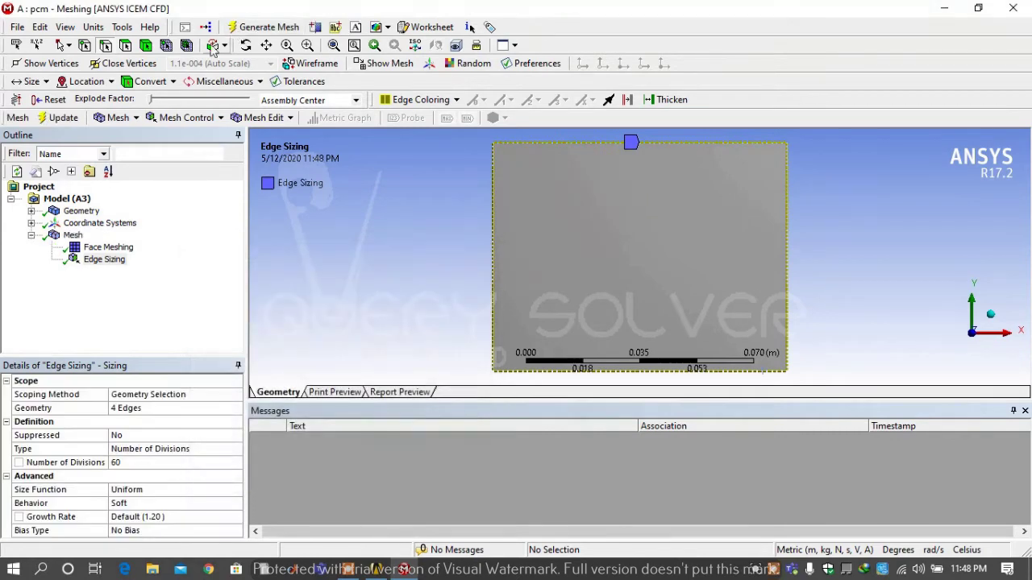
# Name the left edge 'hot side' and the right edge 'coldside'
pyautogui.rightClick(495, 238)
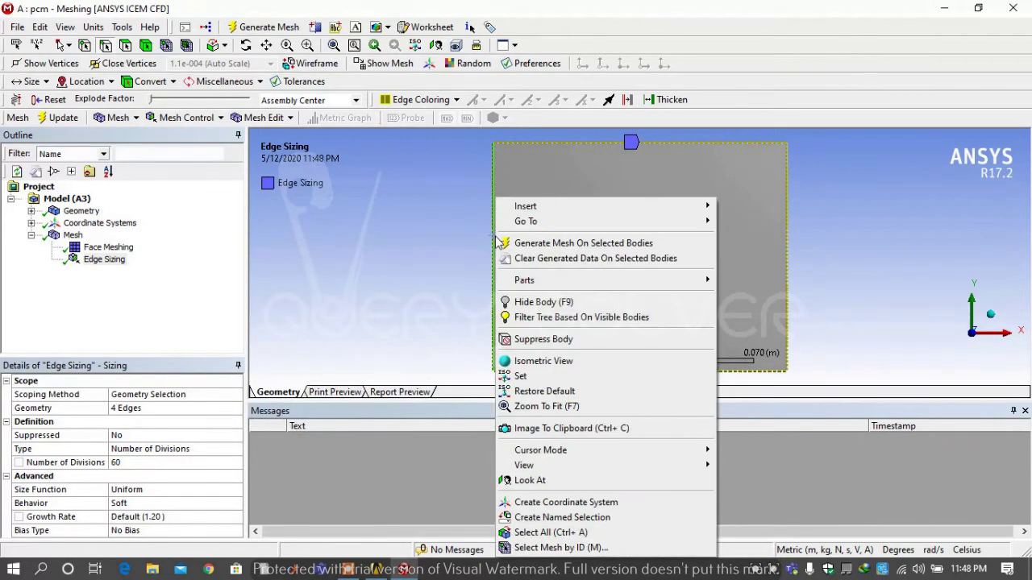
pyautogui.click(516, 517)
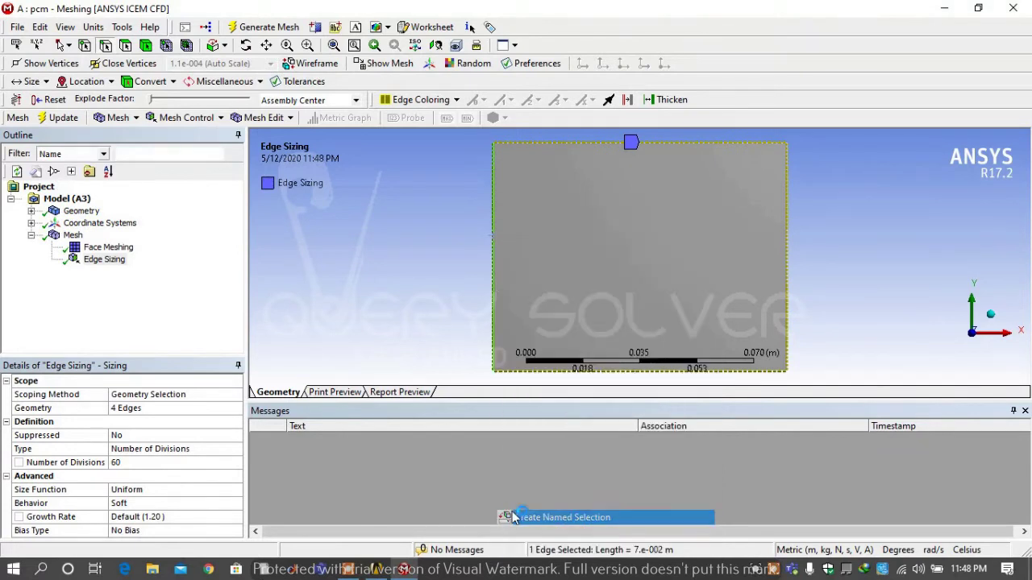
pyautogui.write('hot side')
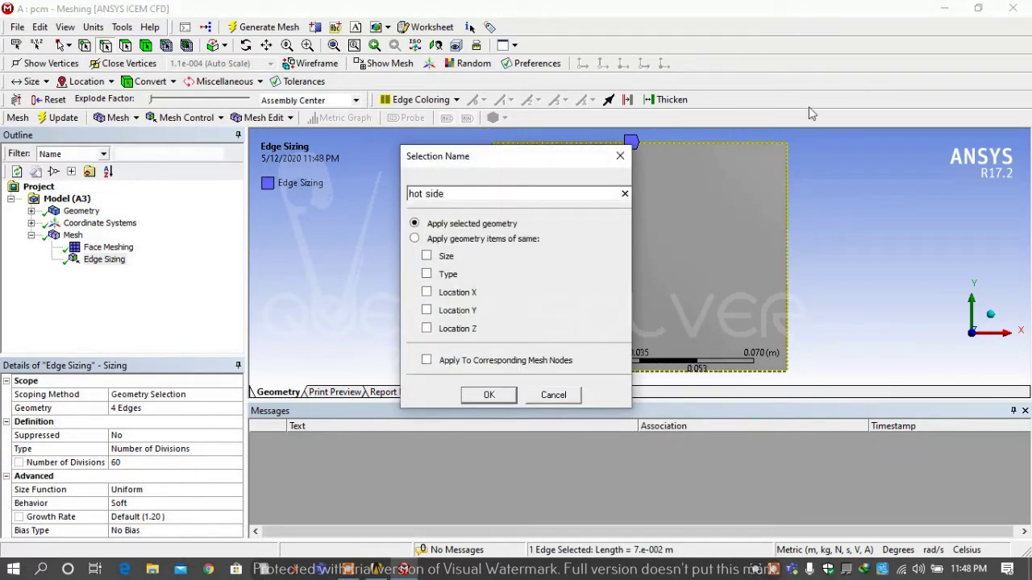
pyautogui.click(494, 394)
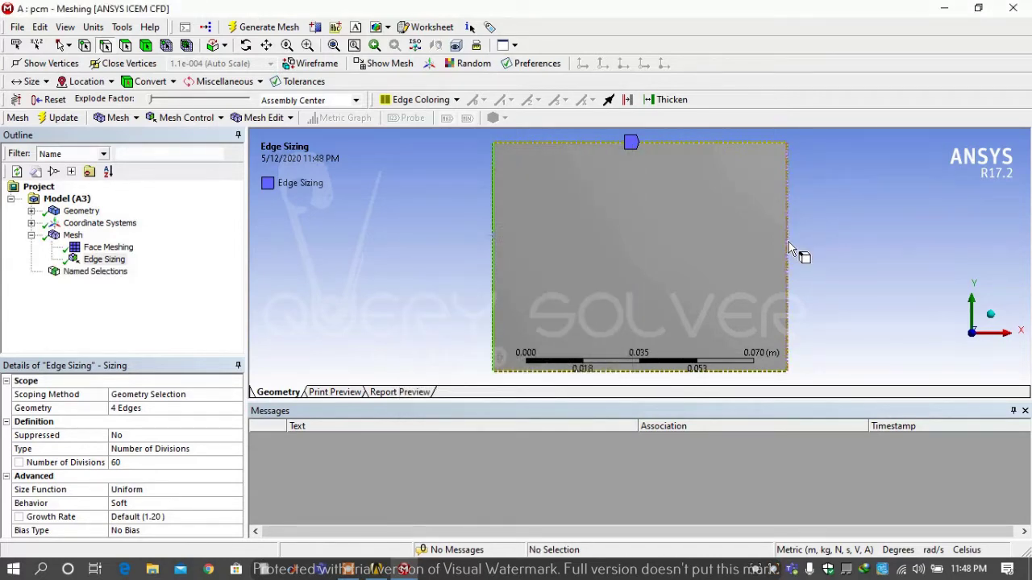
pyautogui.click(789, 245)
pyautogui.rightClick(790, 249)
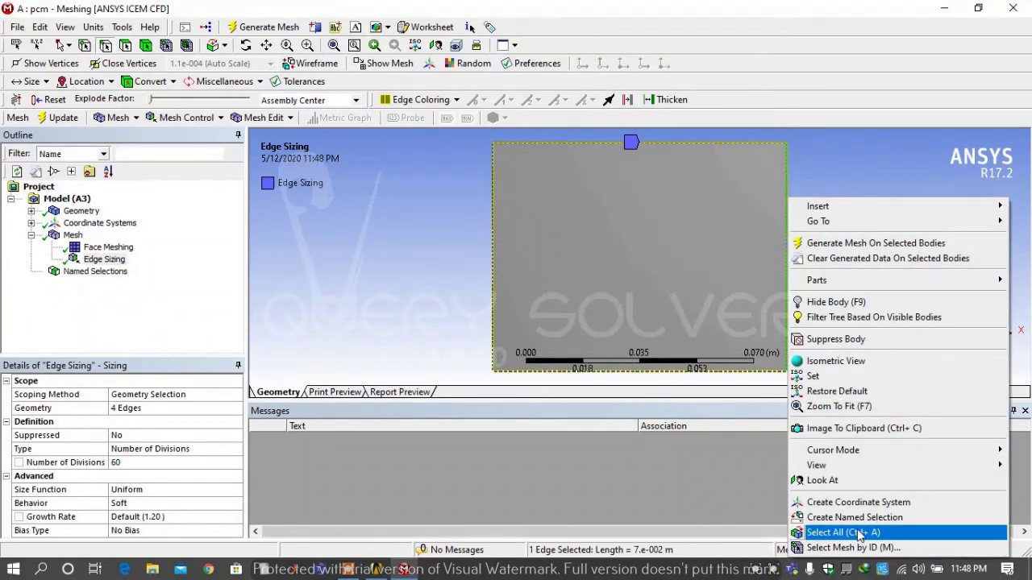
pyautogui.click(855, 517)
pyautogui.write('coldside')
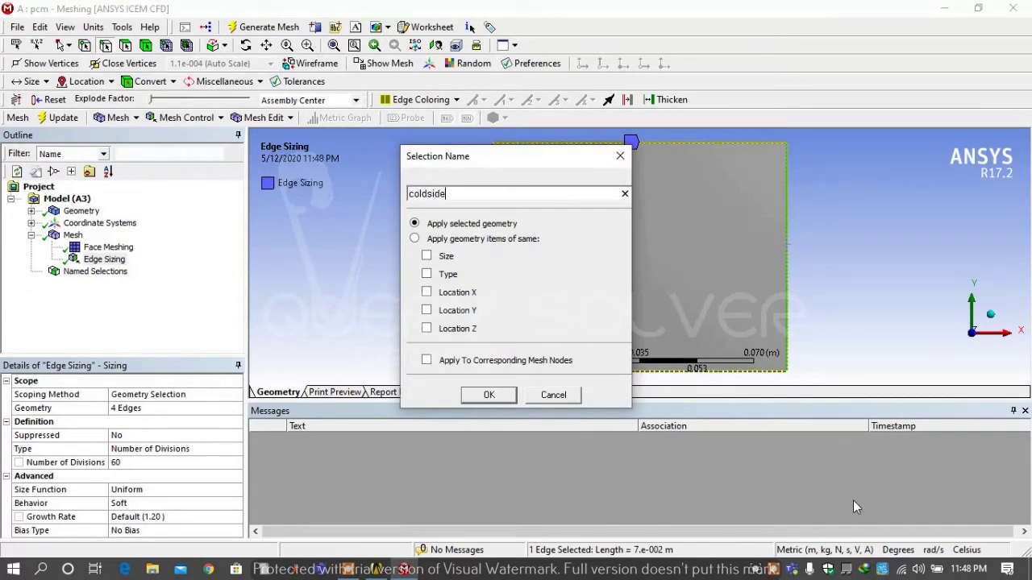
pyautogui.press('Return')
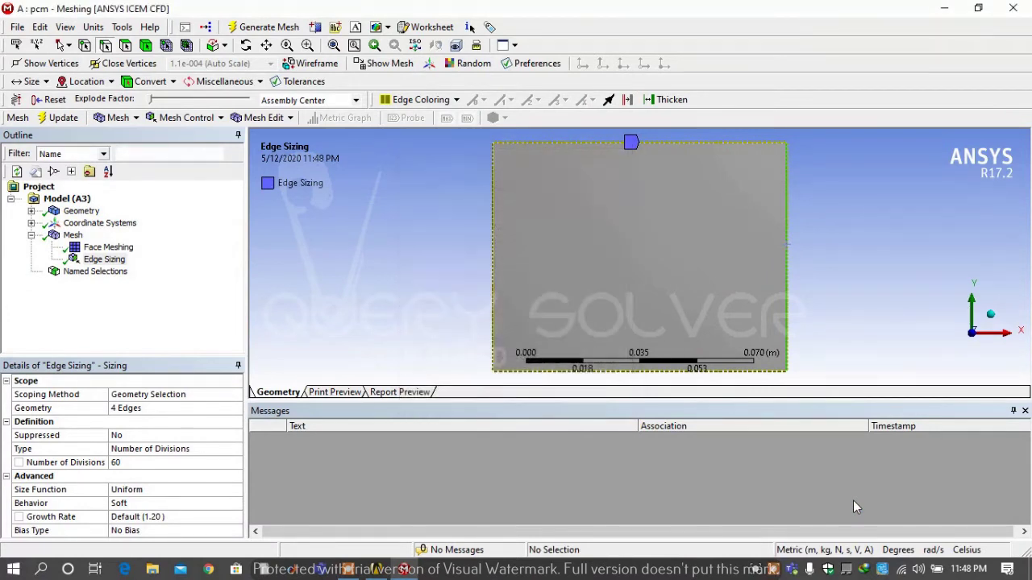
# Name the top and bottom edges together as 'T/B'
pyautogui.click(674, 144)
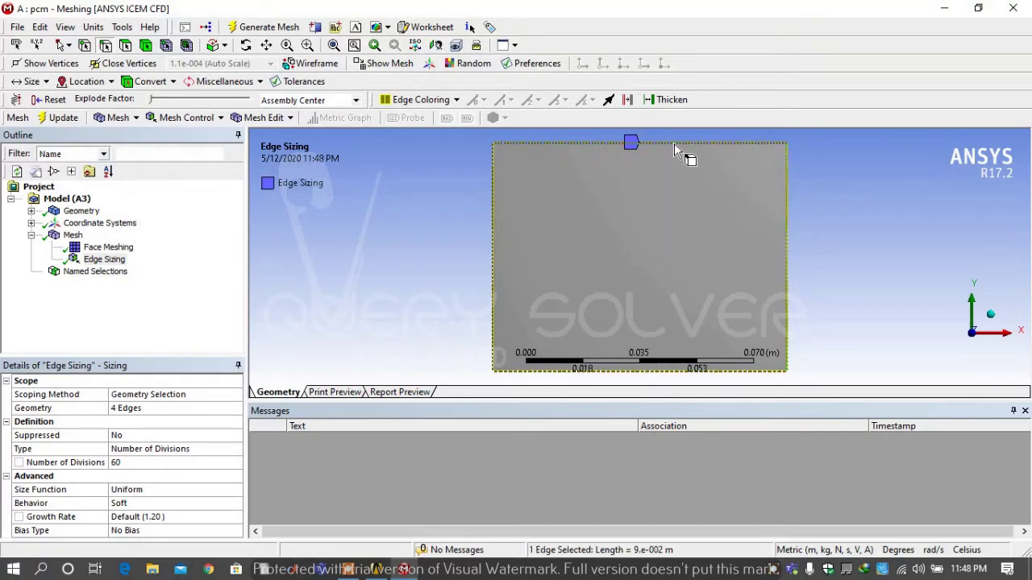
pyautogui.keyDown('ctrl'); pyautogui.click(668, 376); pyautogui.keyUp('ctrl')
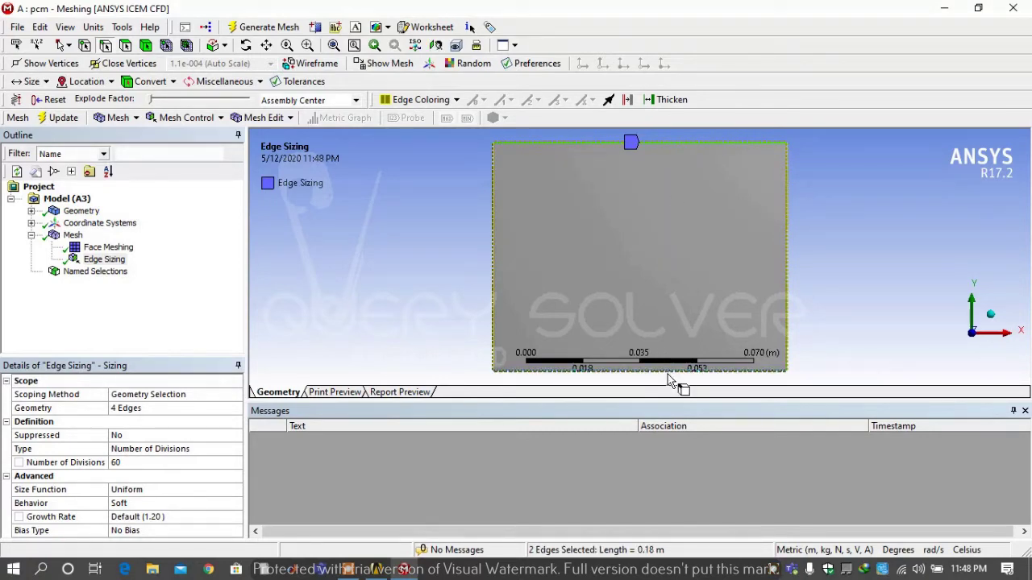
pyautogui.rightClick(668, 375)
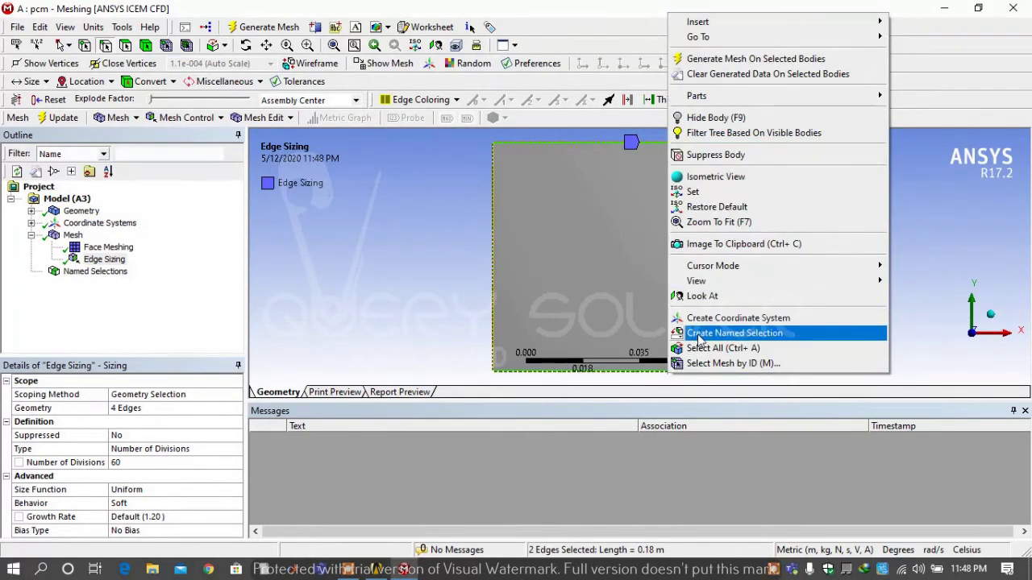
pyautogui.click(698, 333)
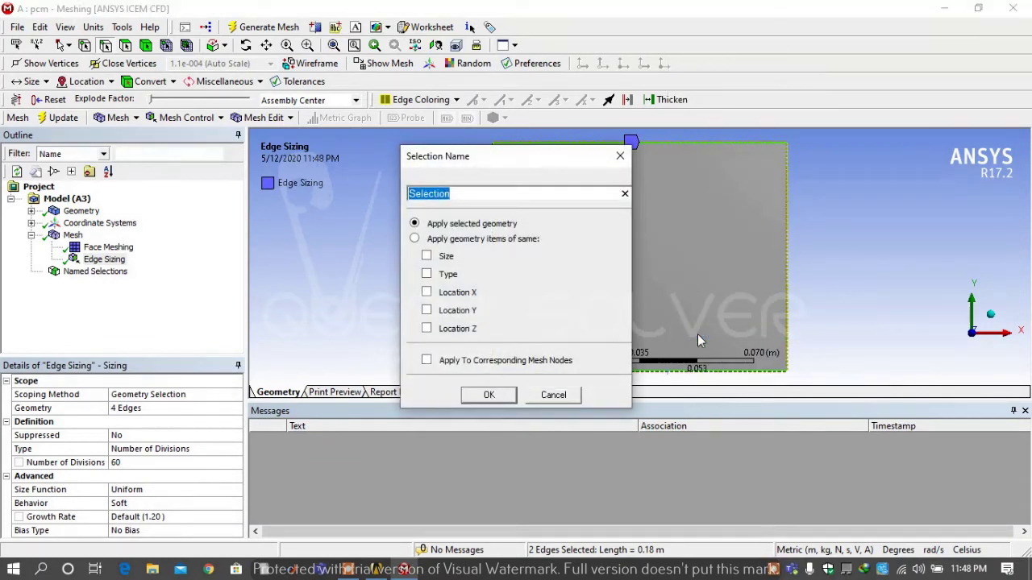
pyautogui.write('T')
pyautogui.write('op')
pyautogui.press('Return')
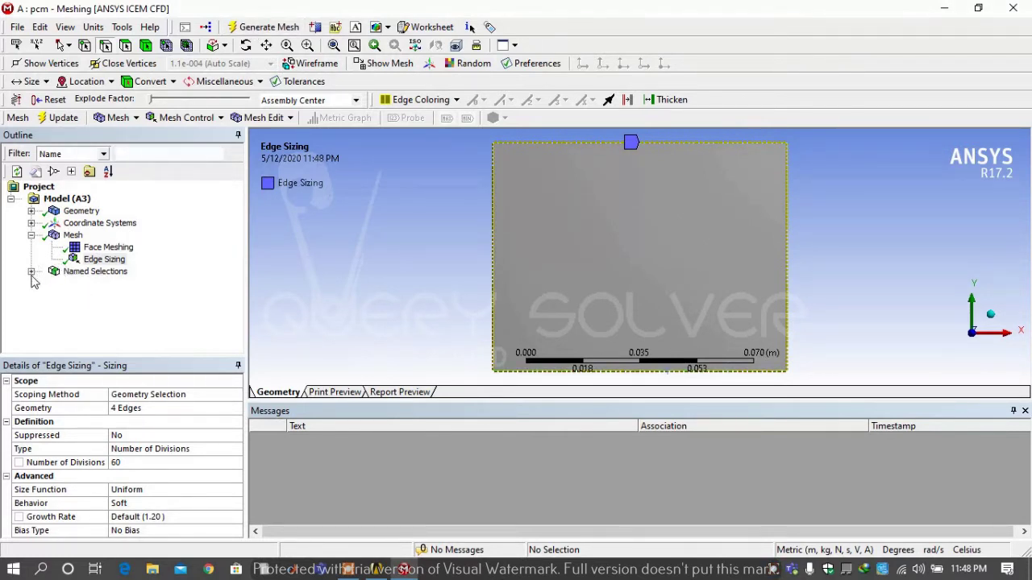
# Name the rectangular face 'domain'
pyautogui.click(30, 272)
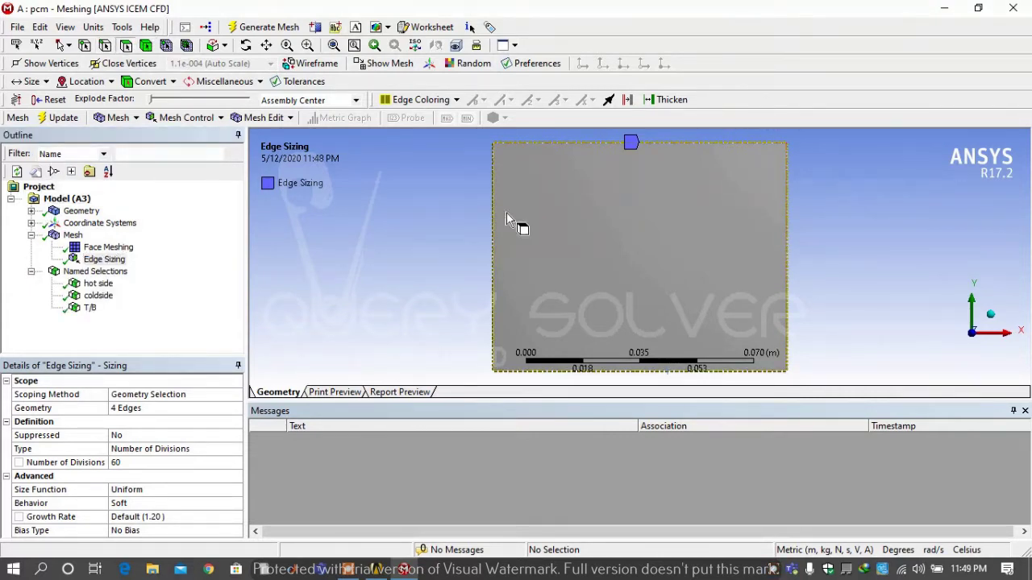
pyautogui.click(550, 224)
pyautogui.rightClick(550, 224)
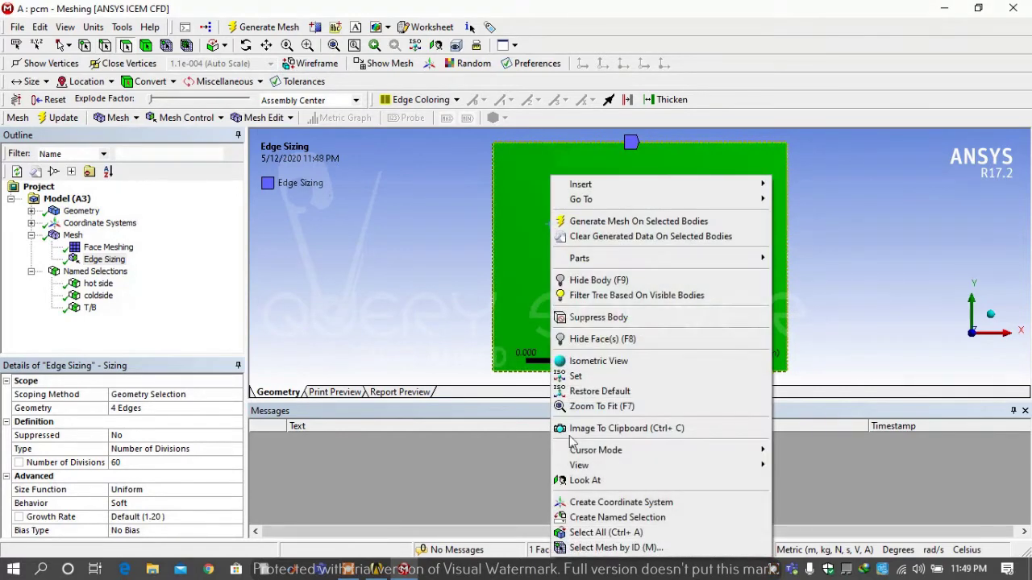
pyautogui.click(596, 518)
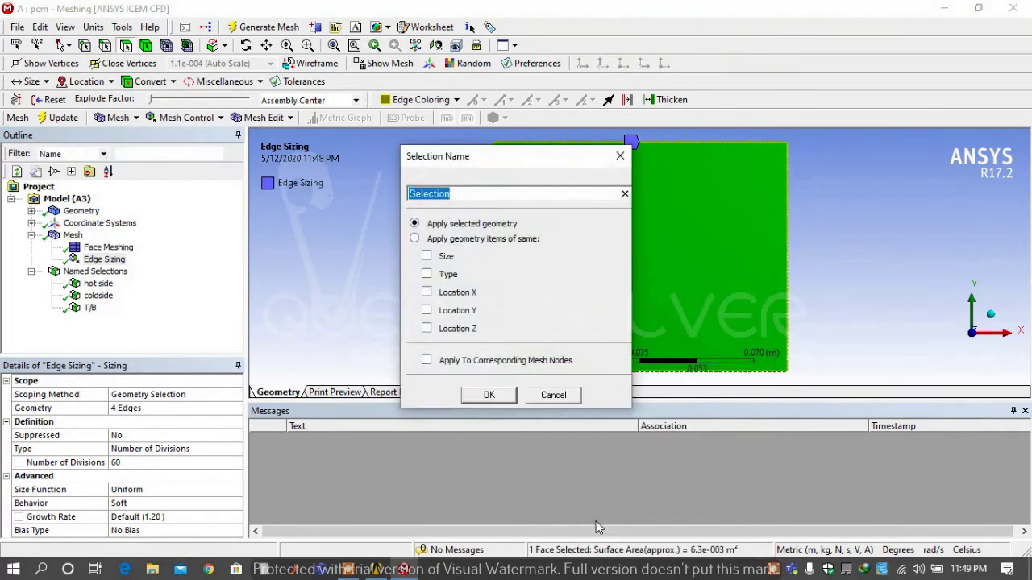
pyautogui.write('domain')
pyautogui.press('Return')
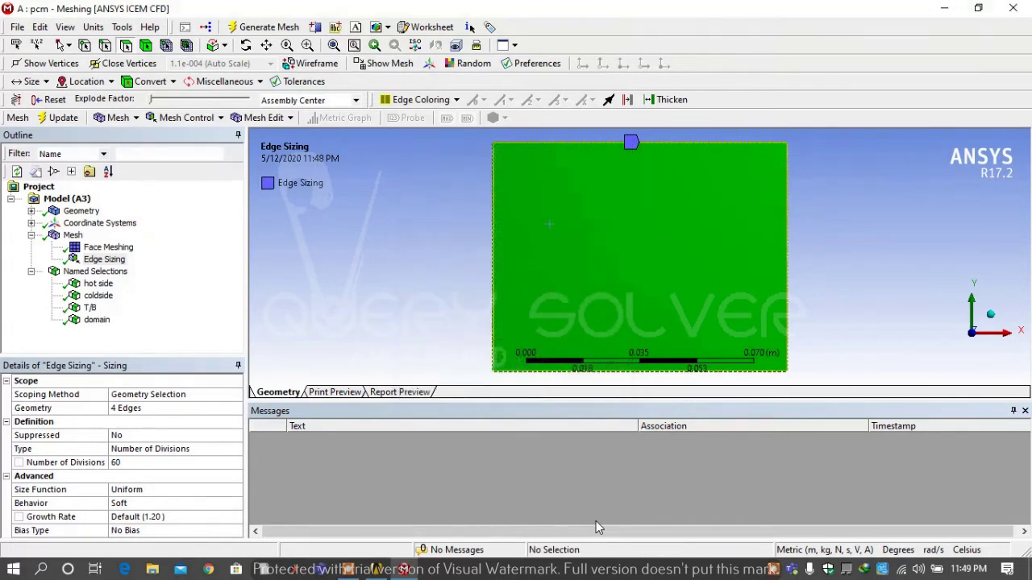
# Regenerate the mesh and save the project
pyautogui.click(293, 33)
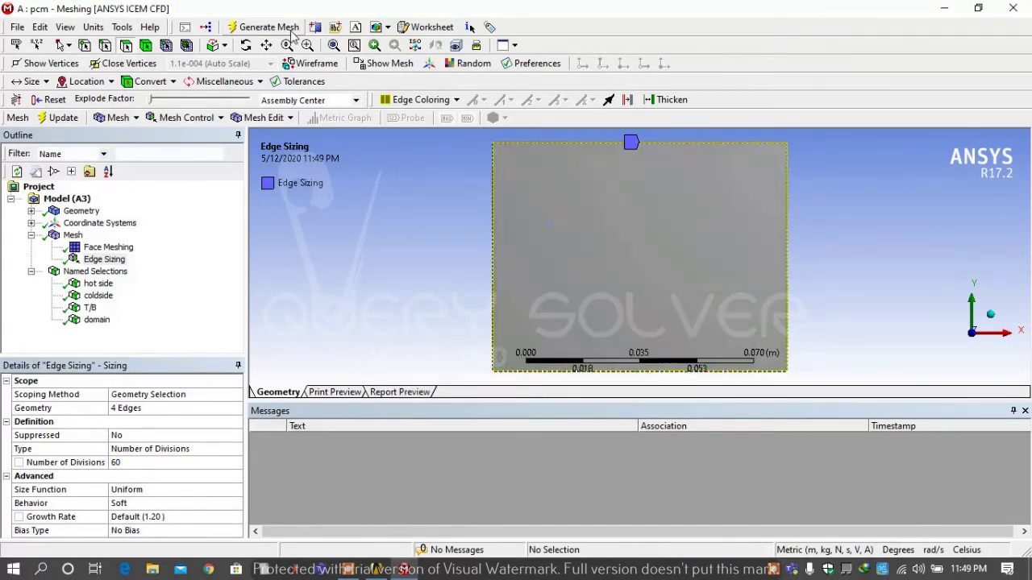
pyautogui.click(17, 26)
pyautogui.click(30, 47)
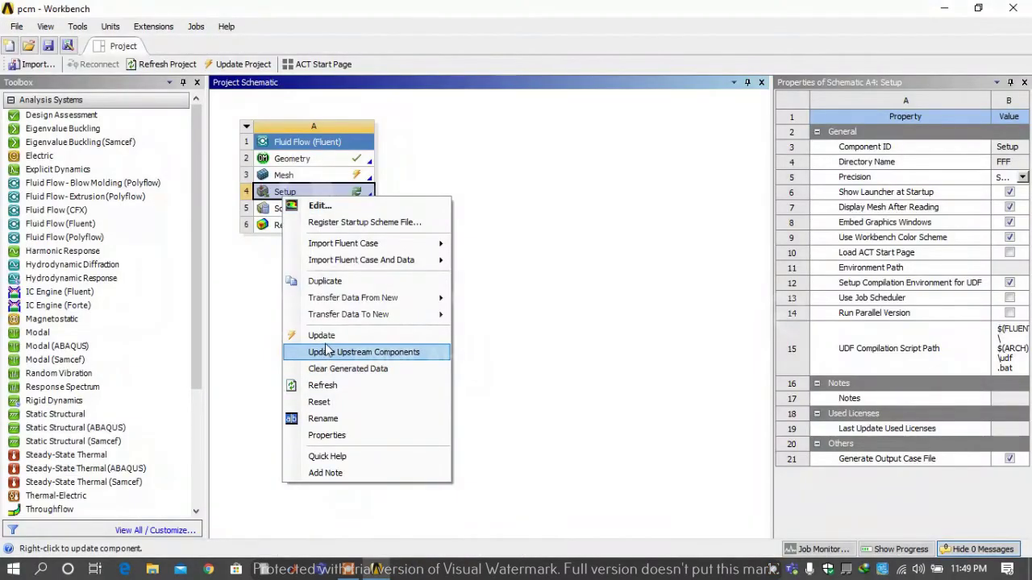
# Update the mesh upstream of Setup, then launch the Setup in Fluent with Double Precision
pyautogui.click(327, 347)
pyautogui.rightClick(334, 196)
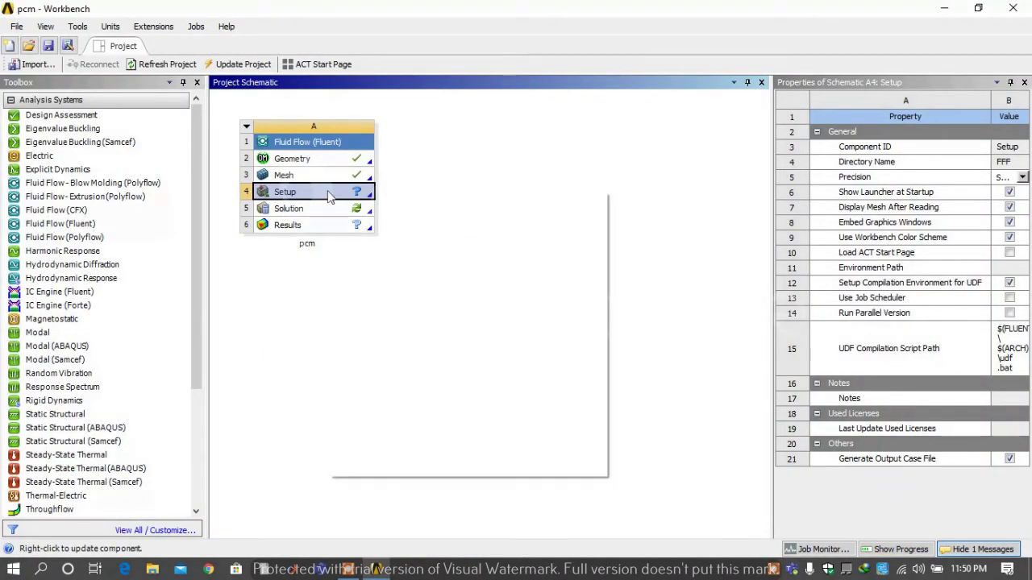
pyautogui.click(347, 199)
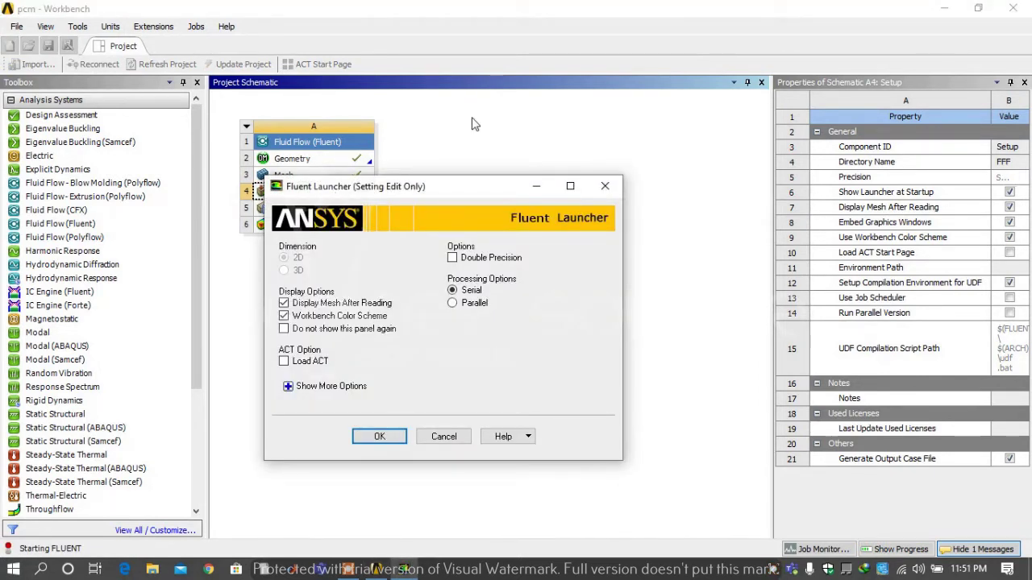
pyautogui.click(465, 259)
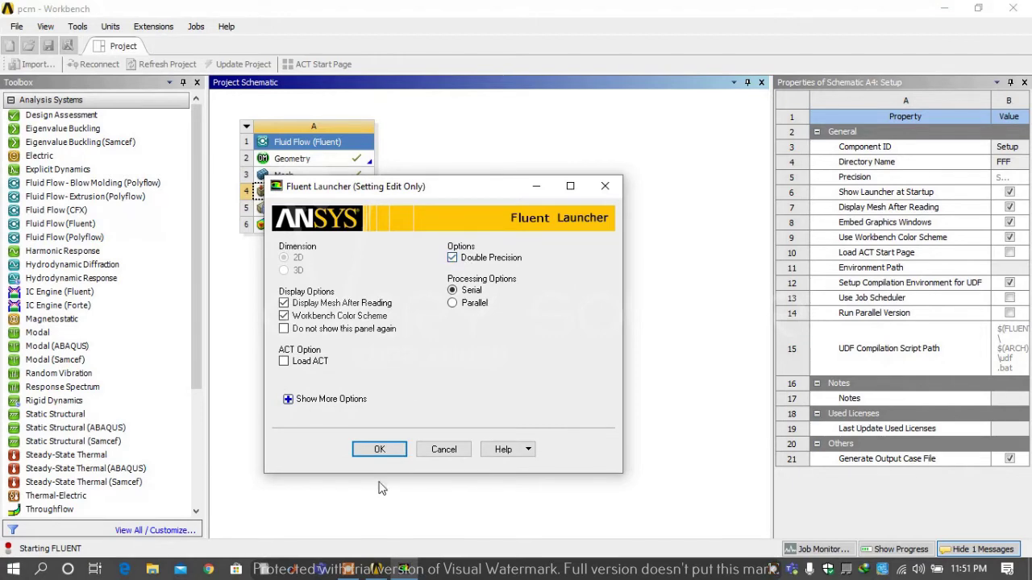
pyautogui.click(379, 450)
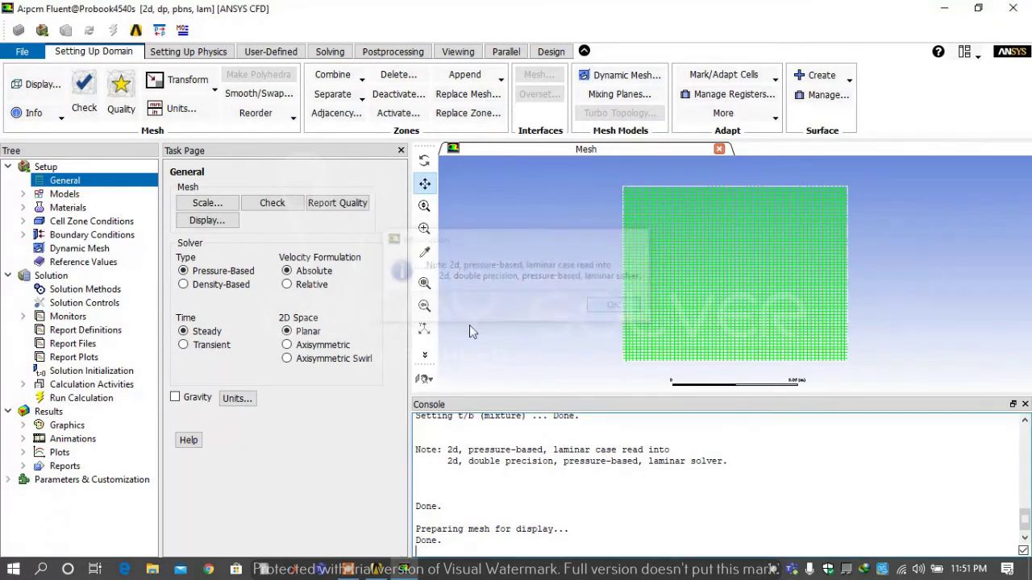
# Switch to a transient solver and enable gravity at -9.8 m/s² in Y
pyautogui.click(182, 346)
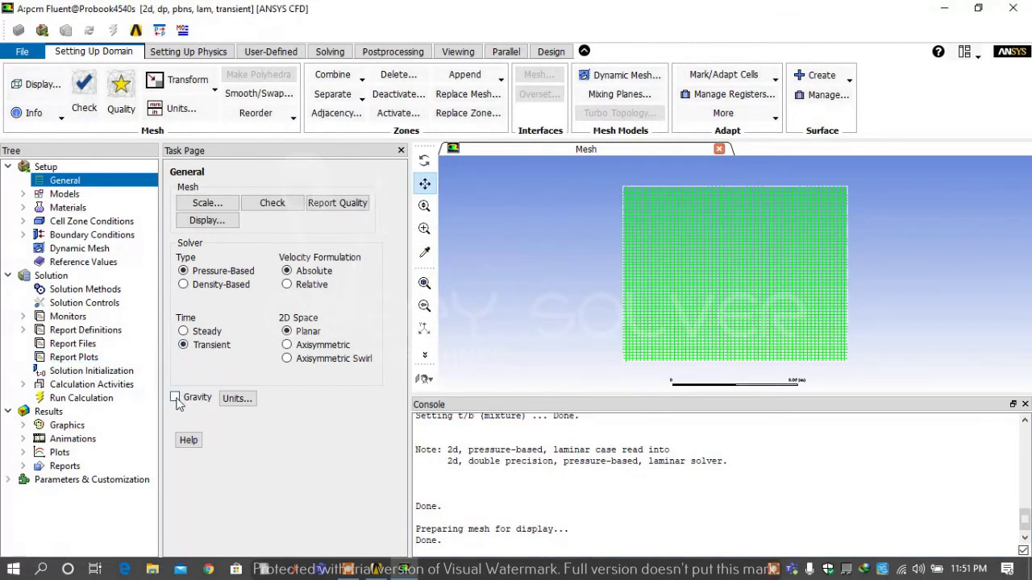
pyautogui.click(176, 398)
pyautogui.click(229, 450)
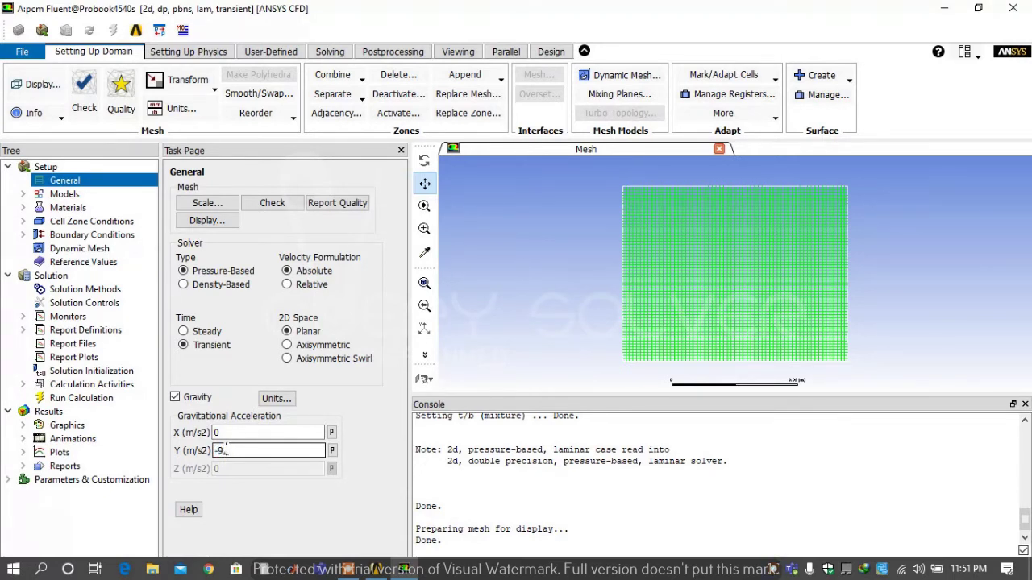
pyautogui.write('-9.8')
pyautogui.click(24, 194)
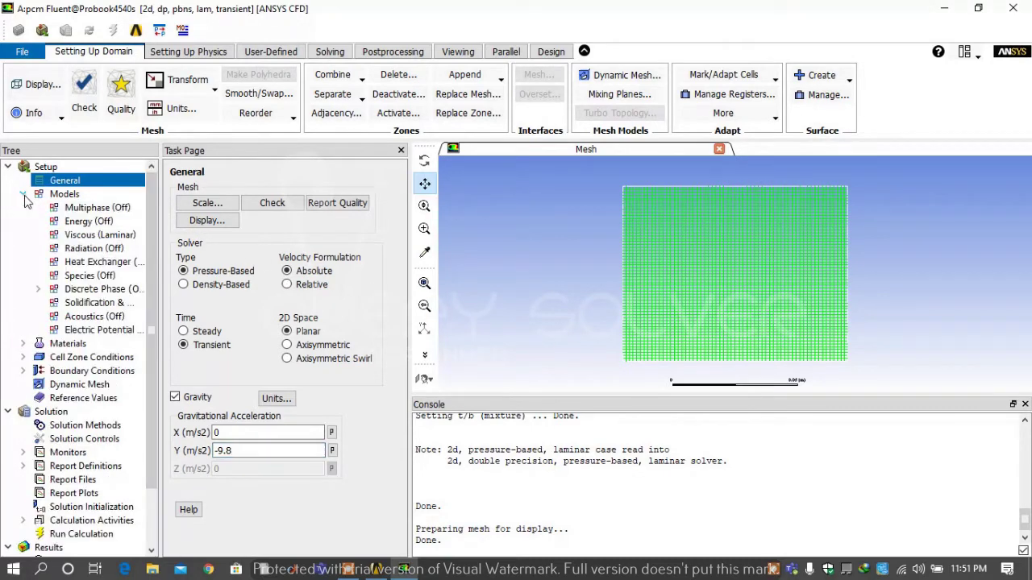
pyautogui.doubleClick(96, 305)
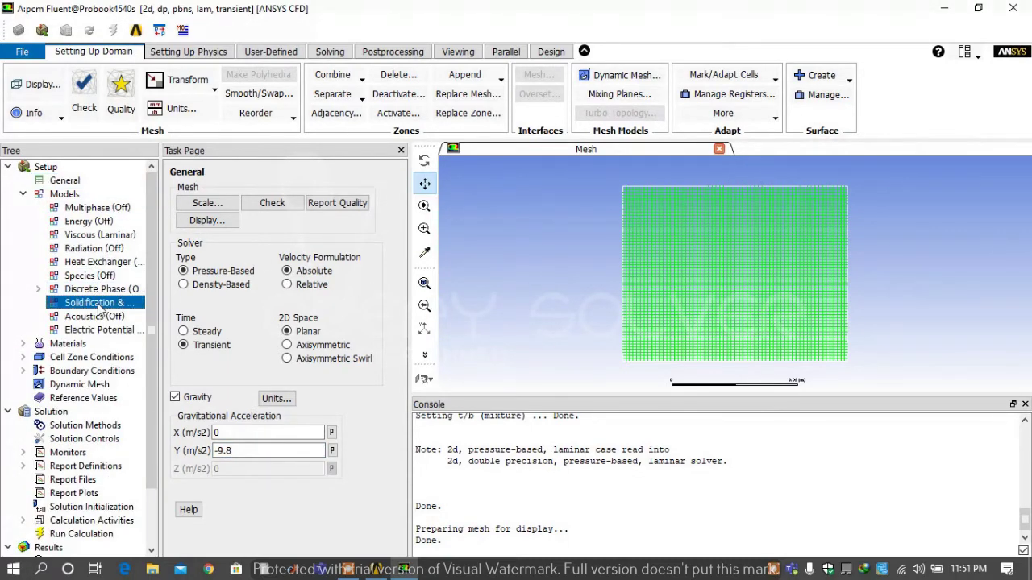
# Turn on Solidification/Melting with mushy zone parameter 100000, then expand Materials
pyautogui.click(469, 290)
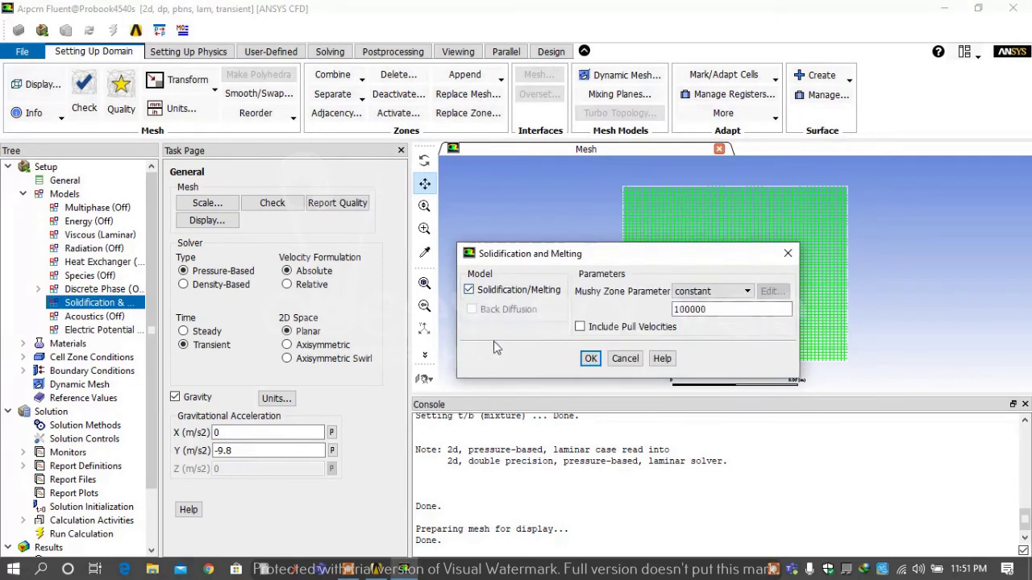
pyautogui.click(590, 360)
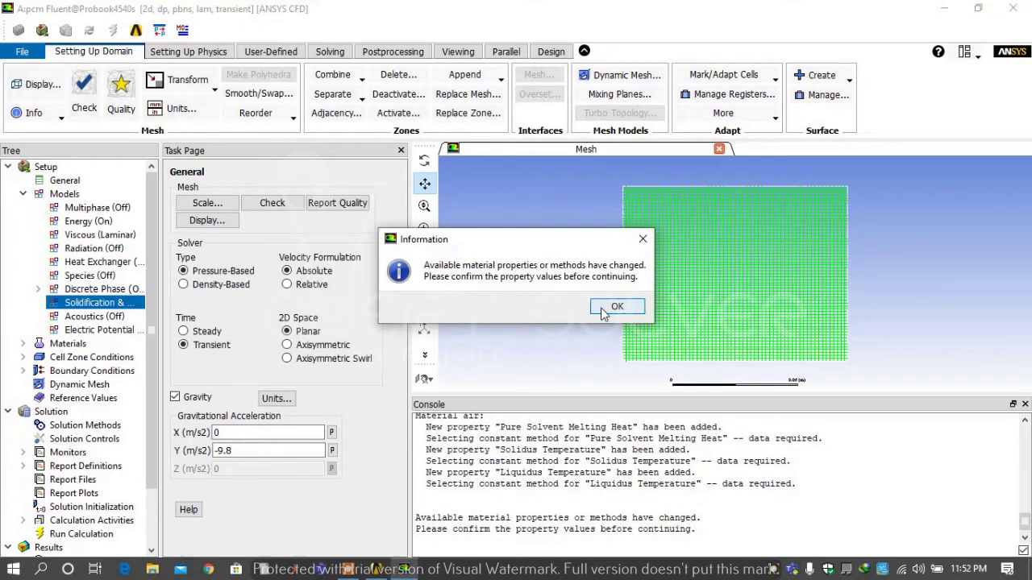
pyautogui.click(605, 308)
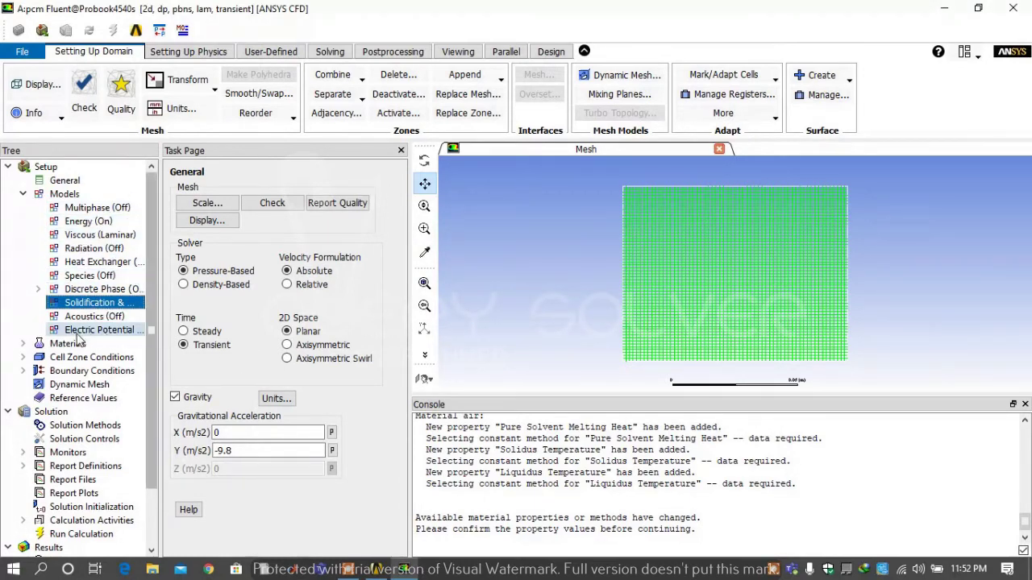
pyautogui.click(23, 344)
# Rename the air material to pcm with Boussinesq density 750
pyautogui.doubleClick(71, 359)
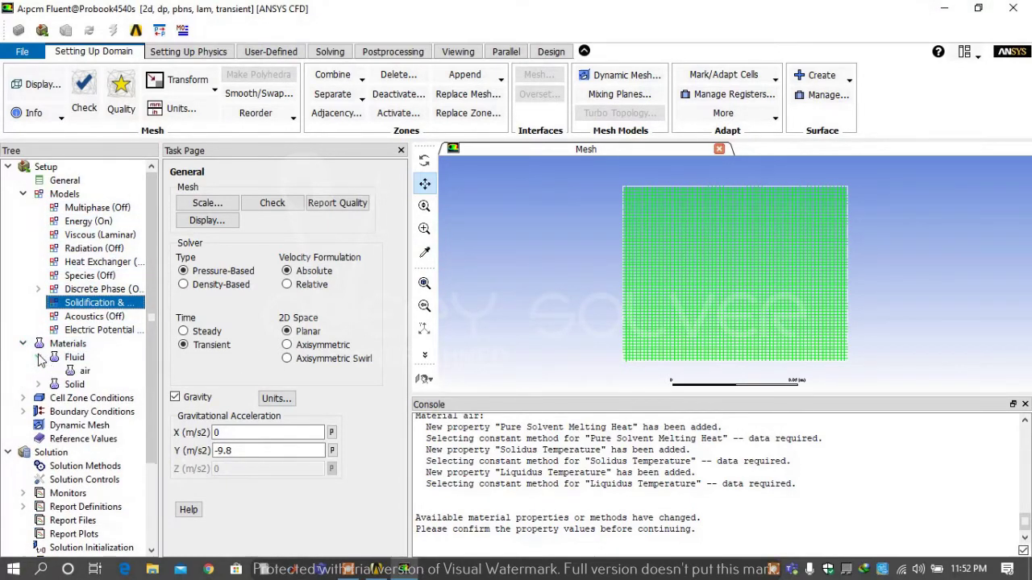
pyautogui.doubleClick(81, 370)
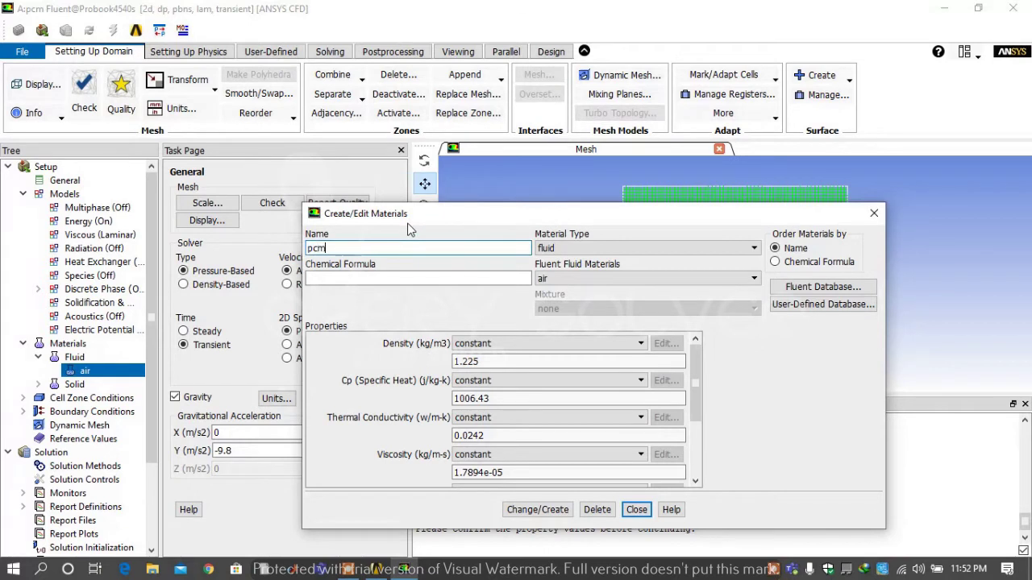
pyautogui.write('pcm')
pyautogui.click(613, 343)
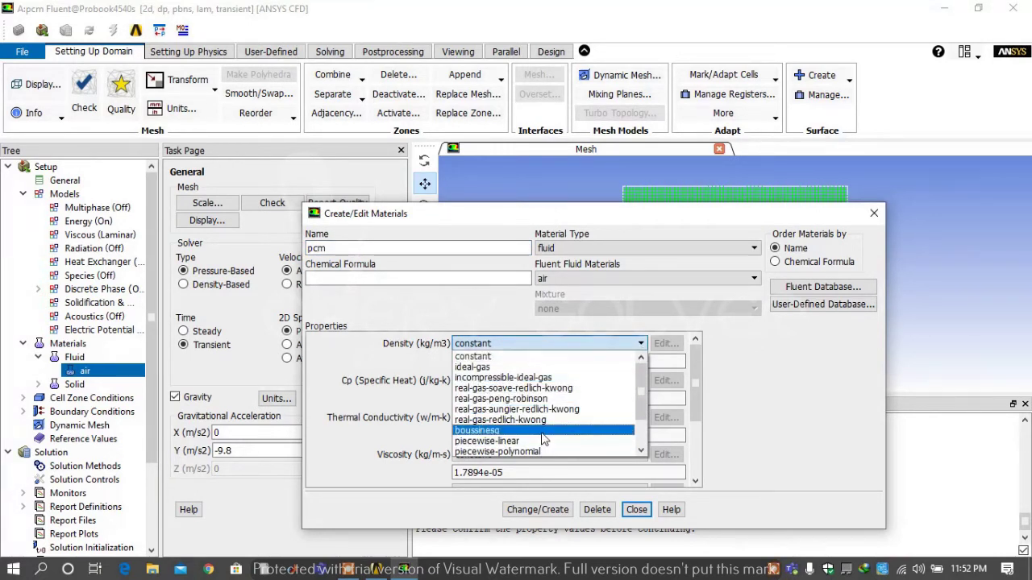
pyautogui.click(541, 432)
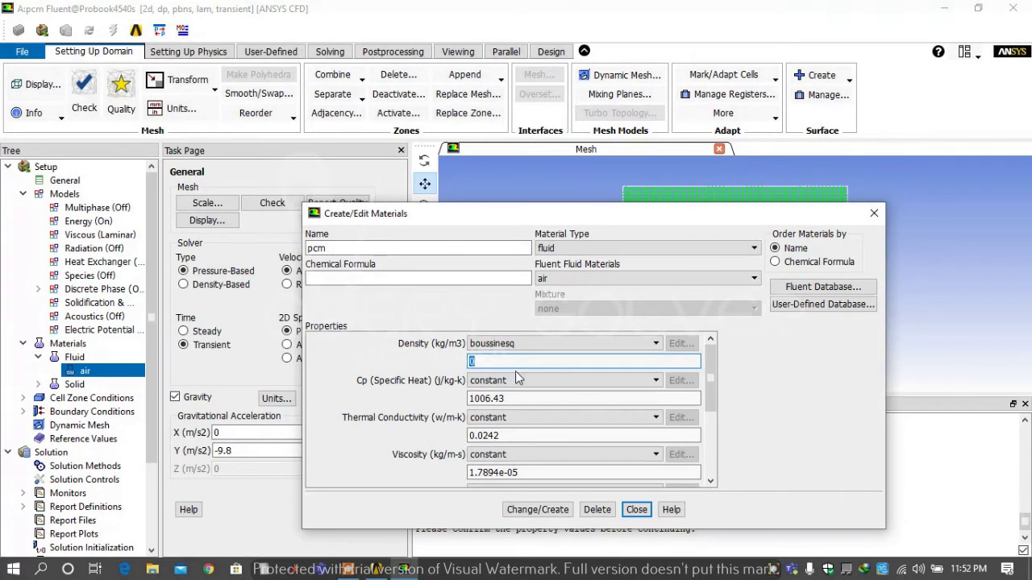
pyautogui.write('750')
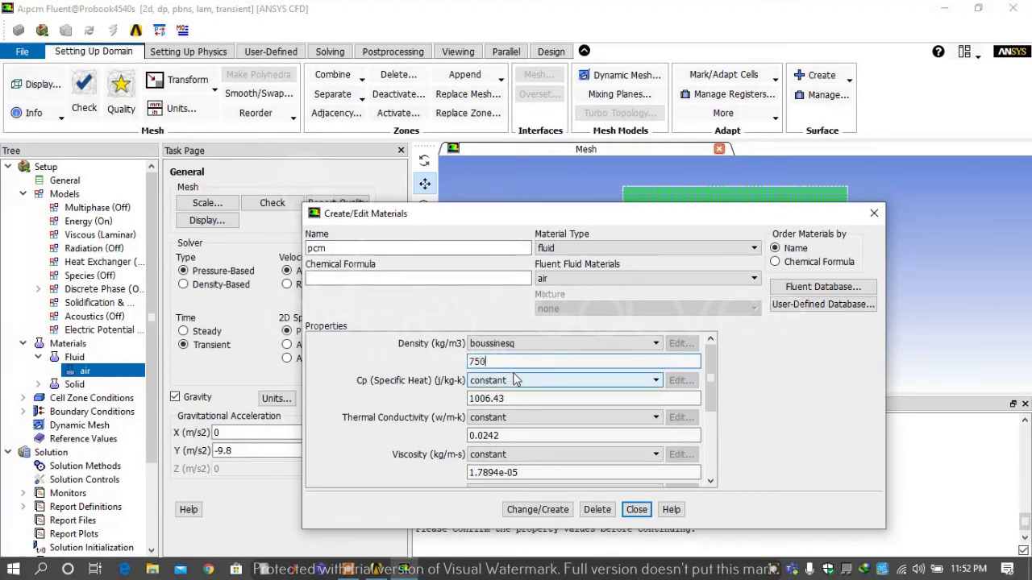
# Set pcm Cp 1800, conductivity 2, viscosity 1.81e-3 and thermal expansion 1.2e-4
pyautogui.press('Tab')
pyautogui.press('Tab')
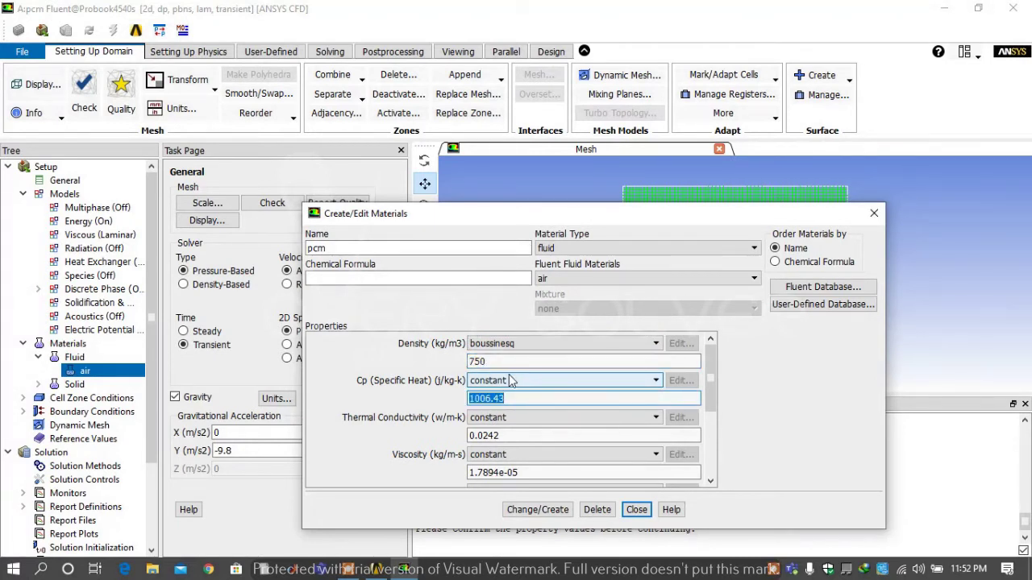
pyautogui.write('1800')
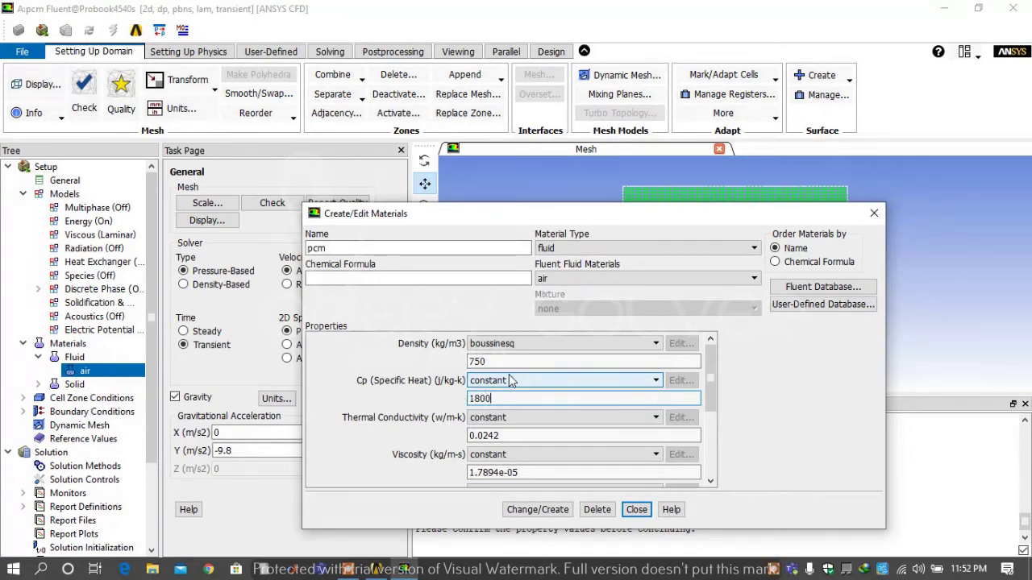
pyautogui.press('Tab')
pyautogui.press('Tab')
pyautogui.write('2')
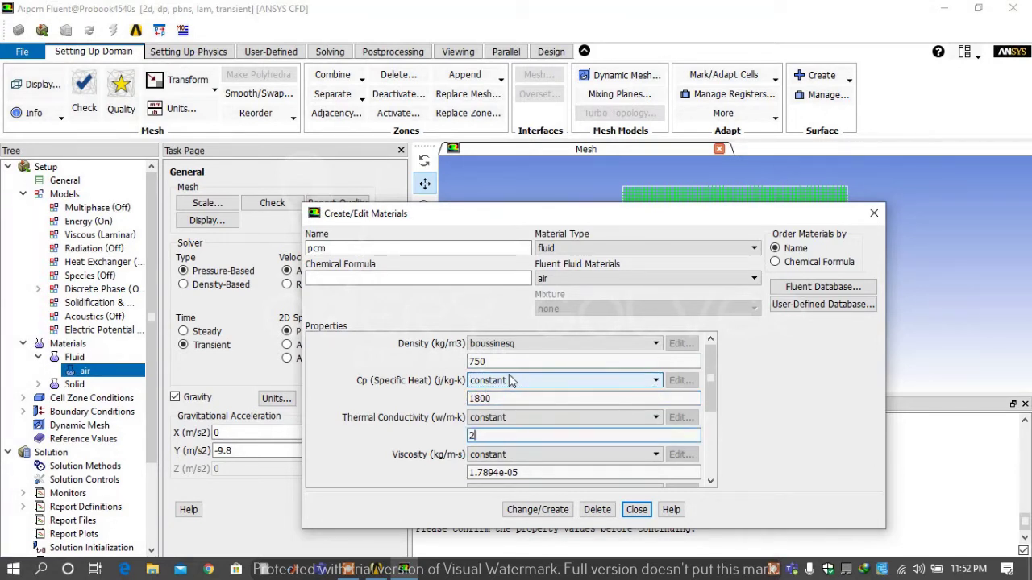
pyautogui.press('Tab')
pyautogui.press('Tab')
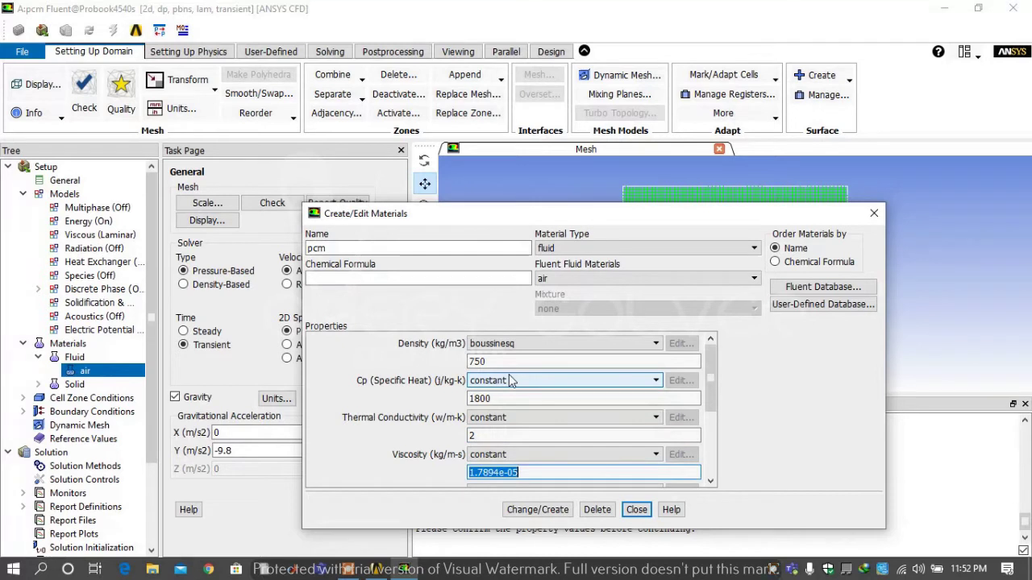
pyautogui.write('1.81')
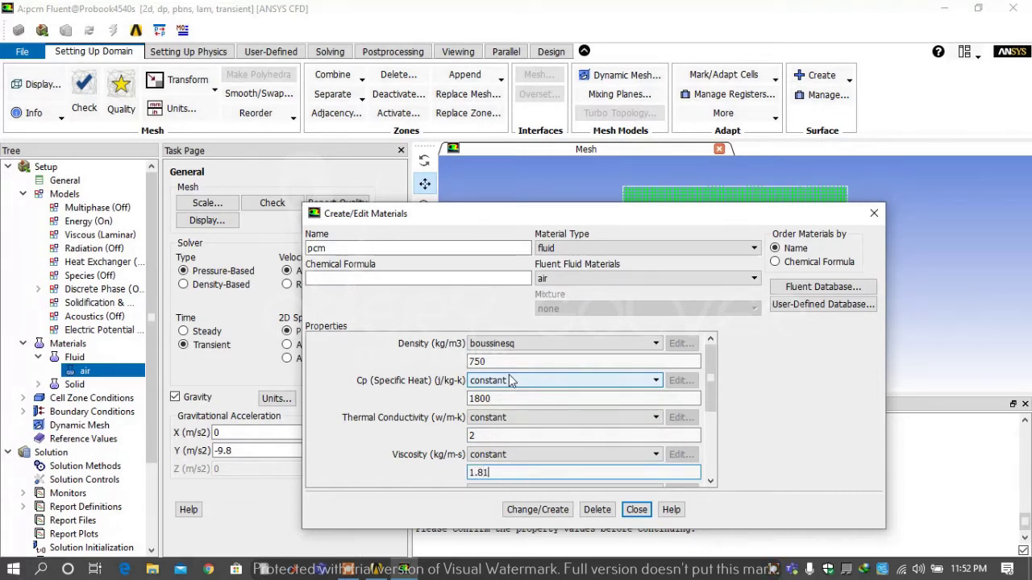
pyautogui.write('e-3')
pyautogui.hotkey('shift', 'Tab')
pyautogui.press('Tab')
pyautogui.press('Tab')
pyautogui.press('Tab')
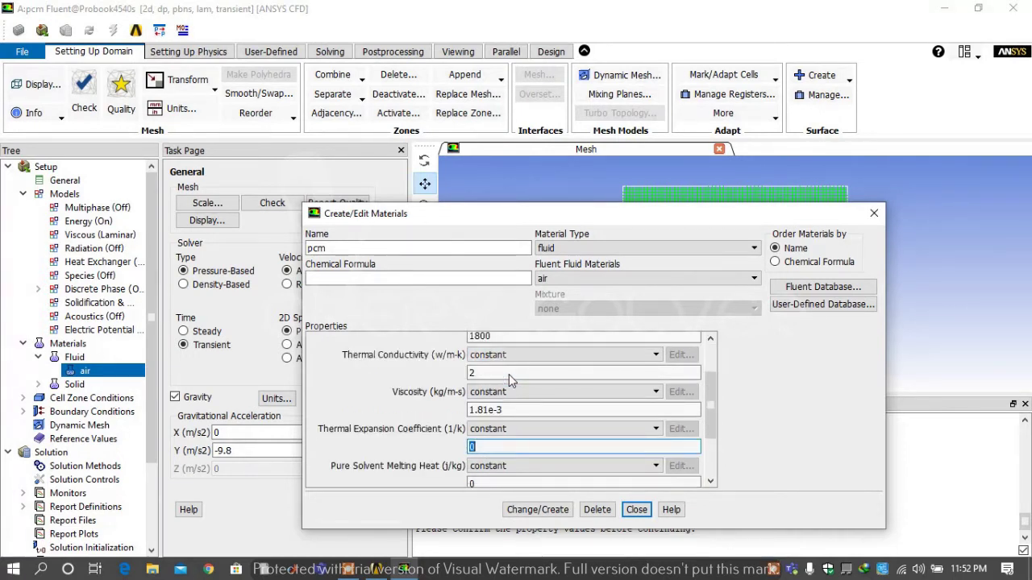
pyautogui.write('1.2e-4')
pyautogui.hotkey('shift', 'Tab')
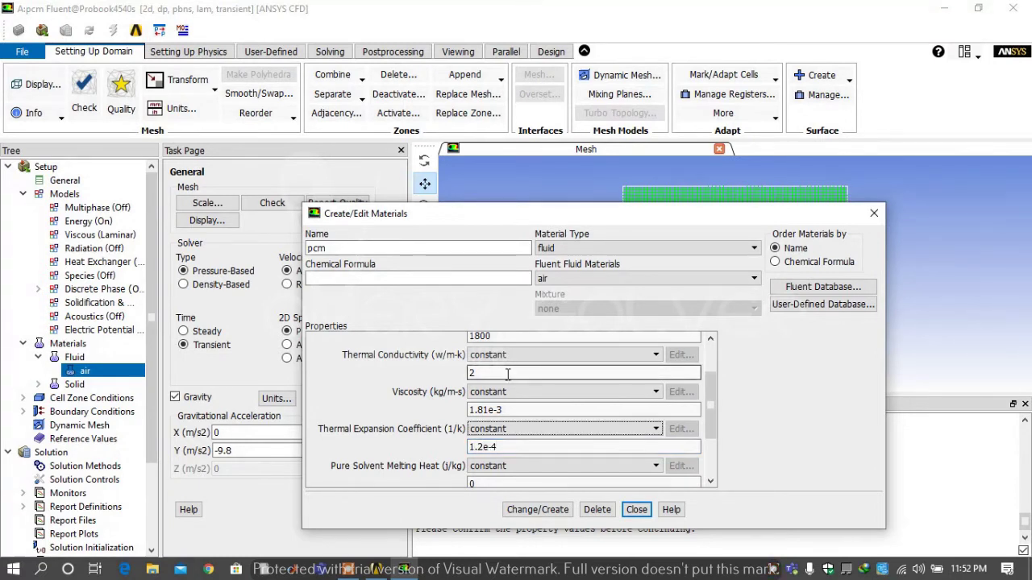
# Set melting heat 174000, solidus 294 K, liquidus 297 K, and save pcm over air
pyautogui.press('Tab')
pyautogui.press('Tab')
pyautogui.press('Tab')
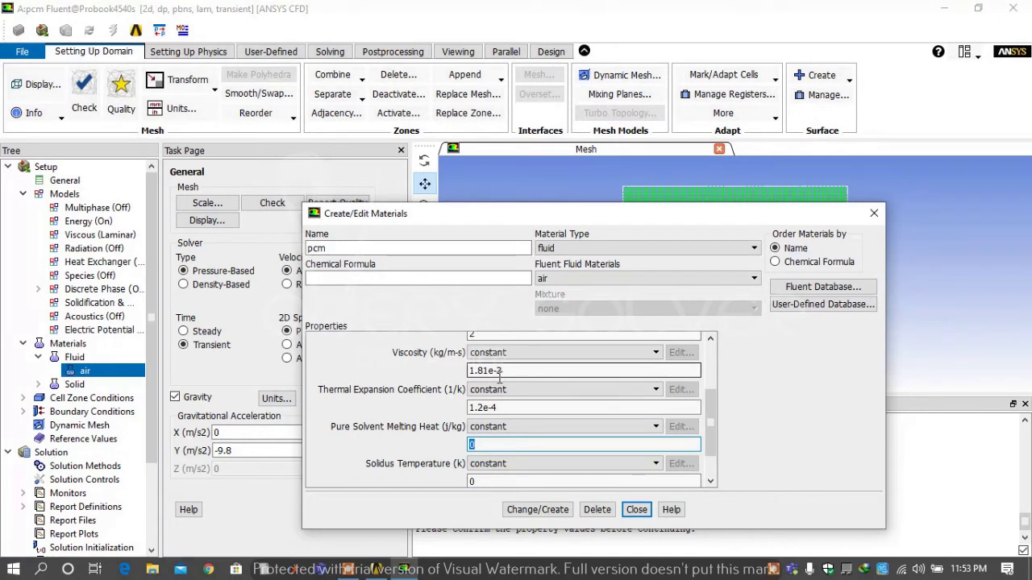
pyautogui.write('174000')
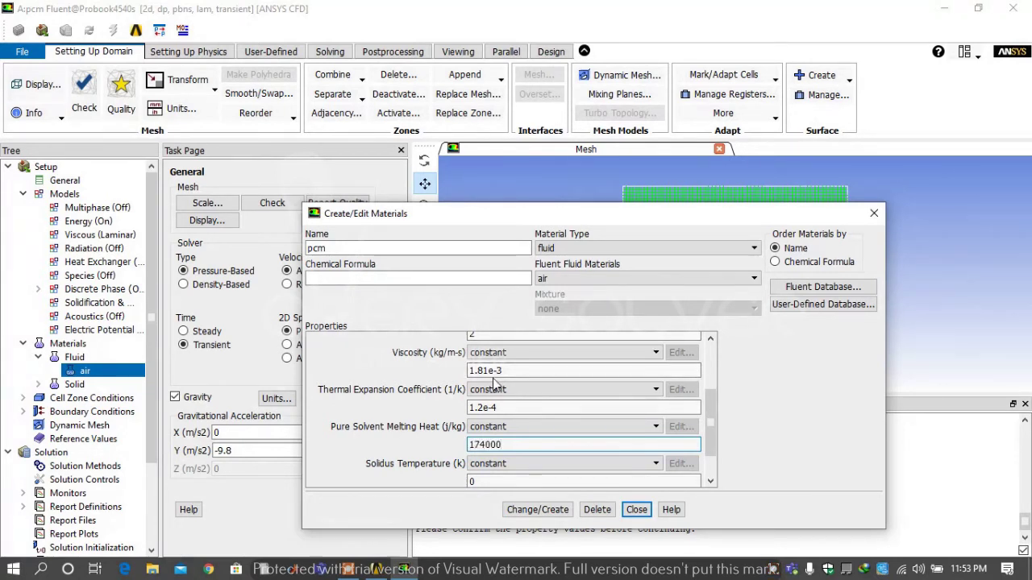
pyautogui.hotkey('shift', 'Tab')
pyautogui.press('Tab')
pyautogui.press('Tab')
pyautogui.press('Tab')
pyautogui.write('294')
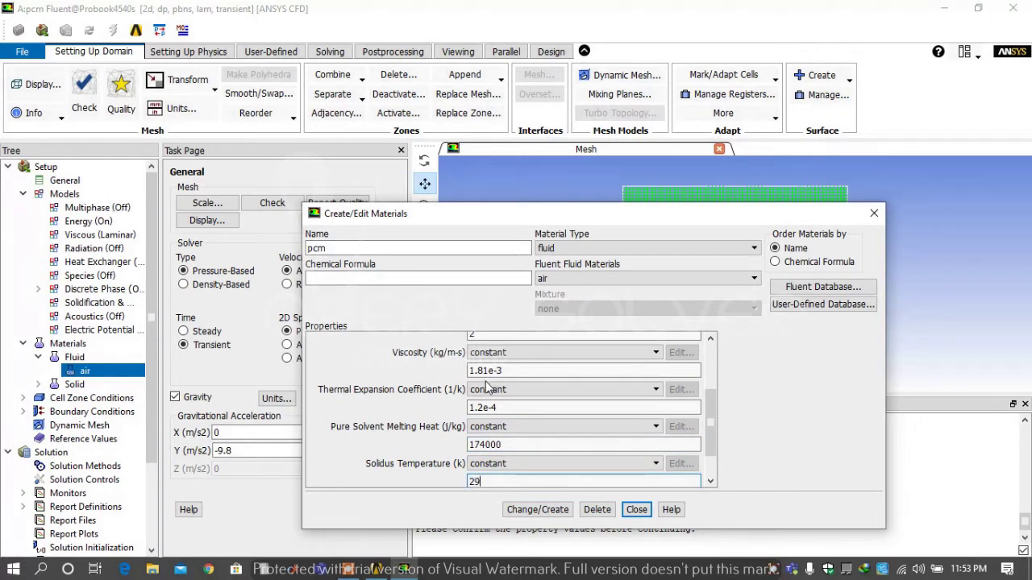
pyautogui.hotkey('shift', 'Tab')
pyautogui.press('Tab')
pyautogui.press('Tab')
pyautogui.press('Tab')
pyautogui.hotkey('shift', 'Tab')
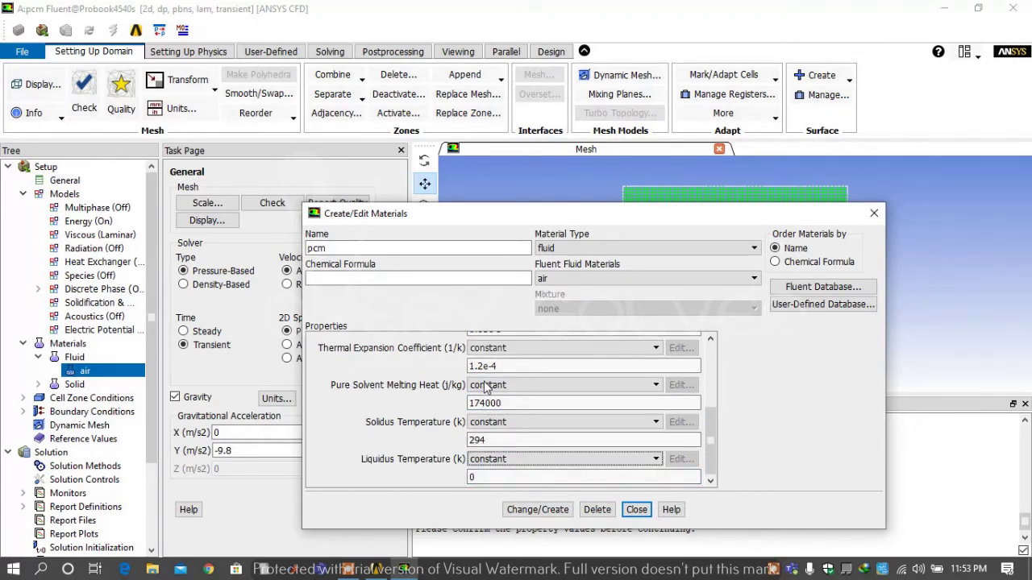
pyautogui.click(554, 474)
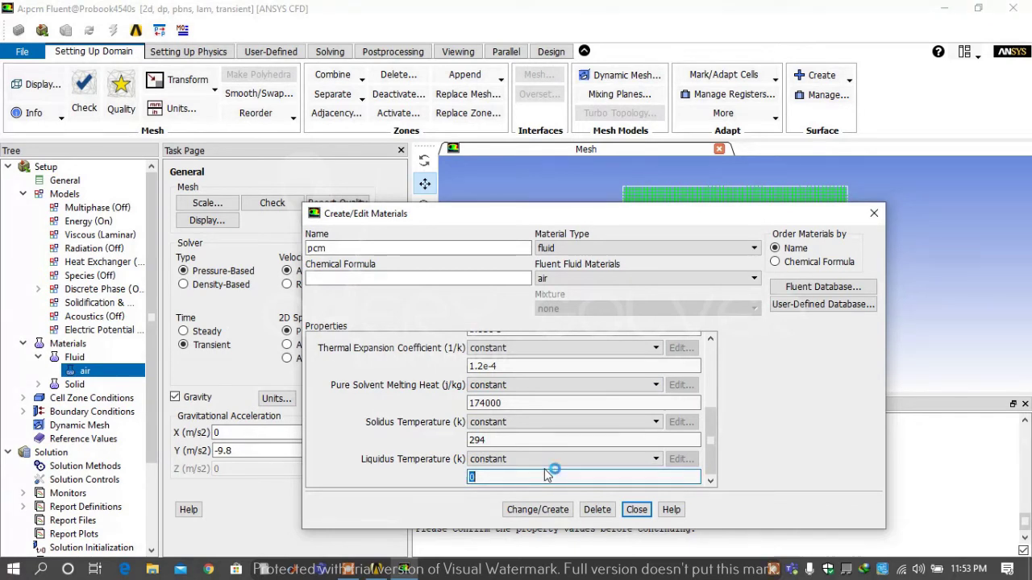
pyautogui.write('297')
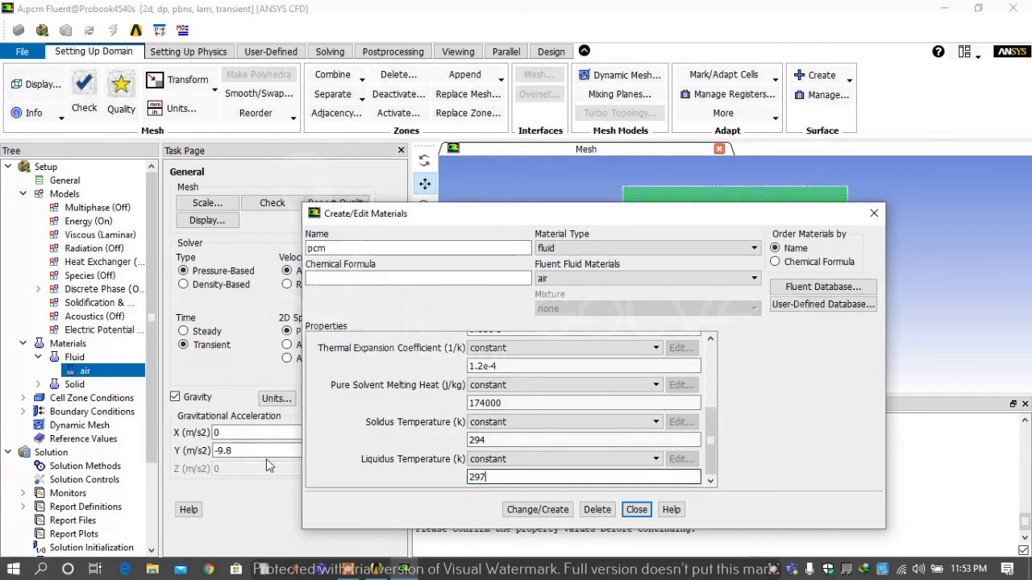
pyautogui.click(538, 510)
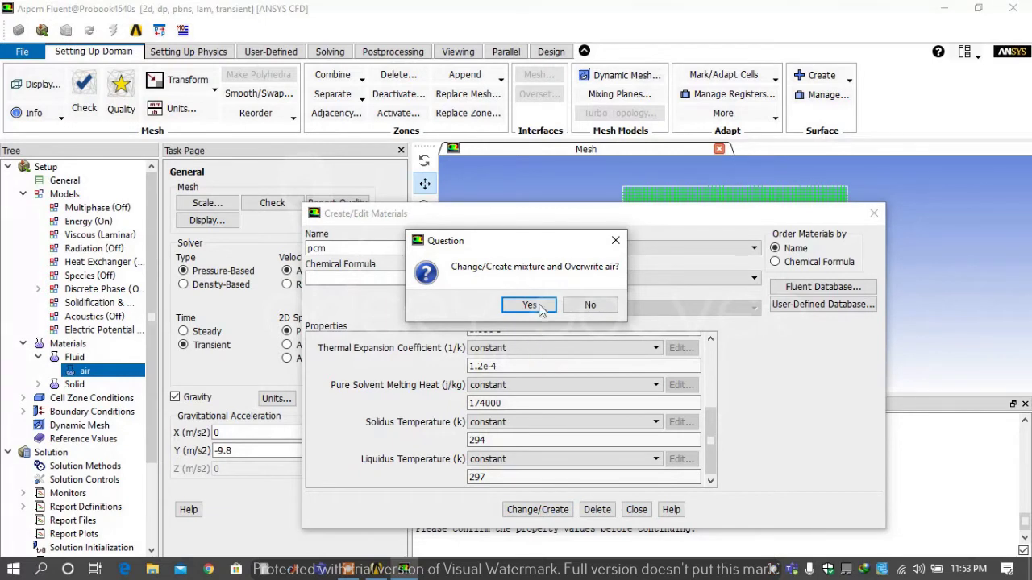
pyautogui.click(539, 306)
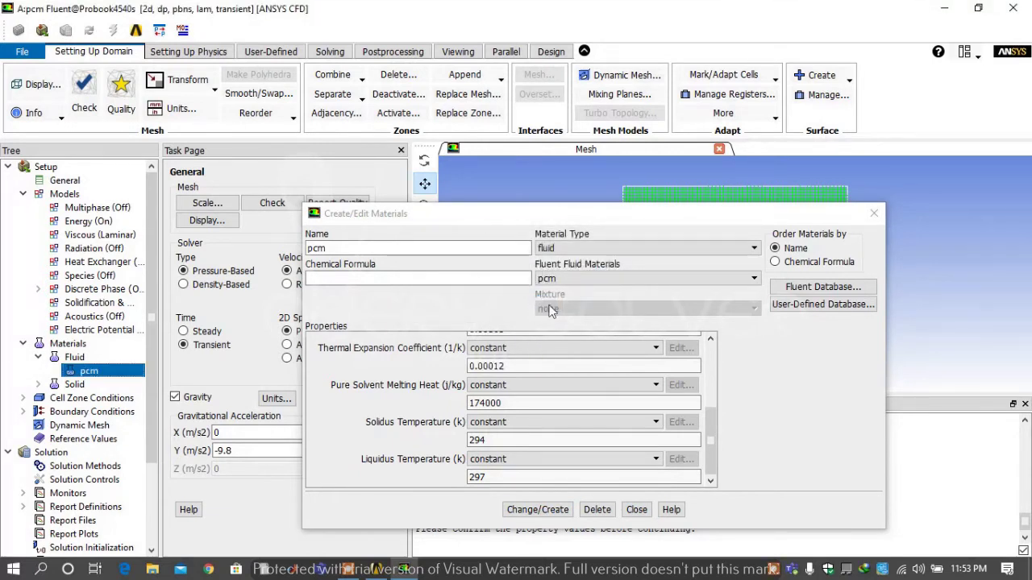
pyautogui.click(633, 511)
# Set the coldside wall's thermal condition to a fixed temperature of 294 K
pyautogui.click(22, 412)
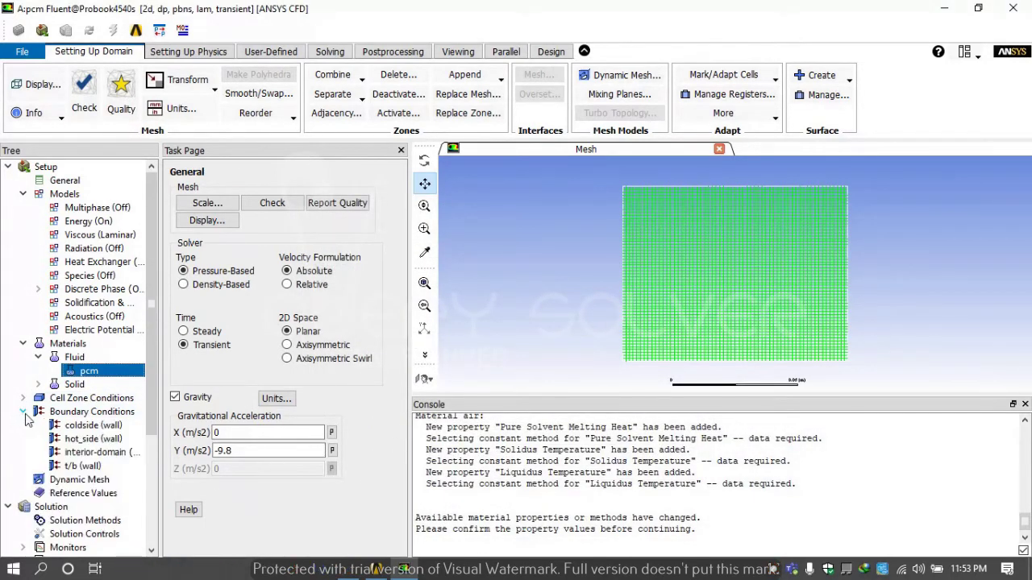
pyautogui.click(57, 430)
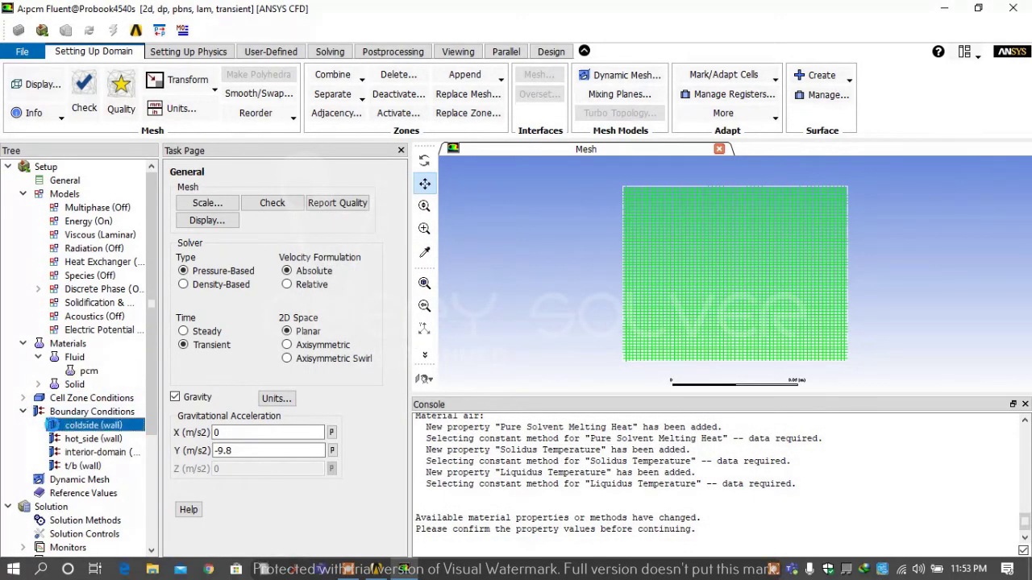
pyautogui.doubleClick(58, 425)
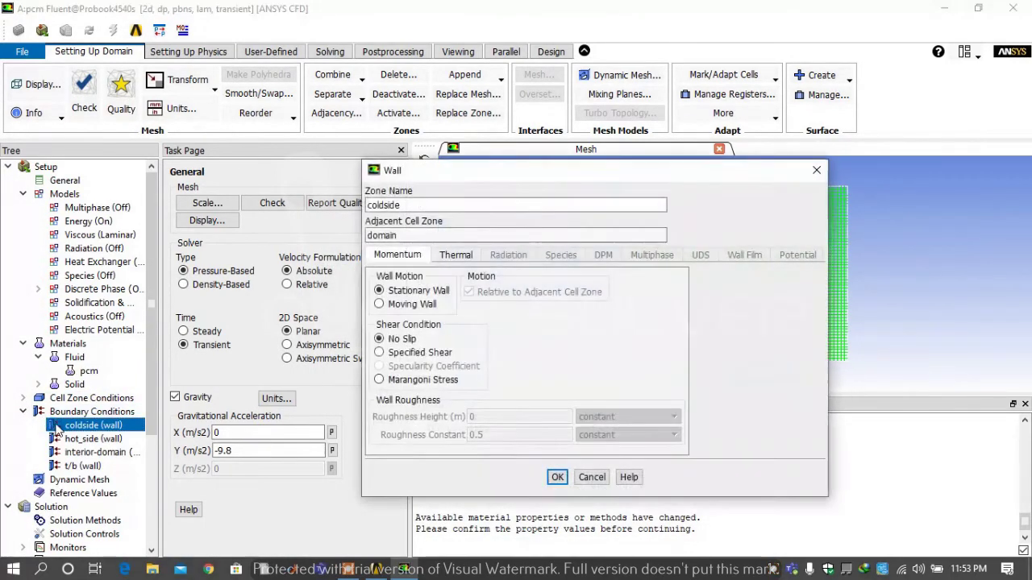
pyautogui.click(455, 255)
pyautogui.click(381, 306)
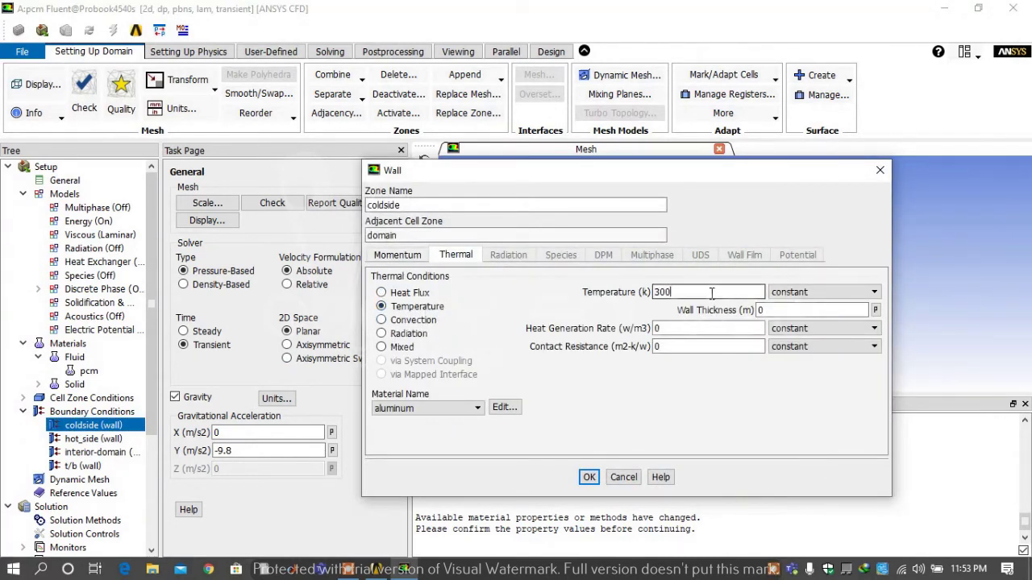
pyautogui.moveTo(656, 292); pyautogui.dragTo(712, 307)
pyautogui.write('294')
pyautogui.click(589, 477)
# Change the hot_side wall from 300 K to a fixed temperature of 363 K
pyautogui.click(89, 439)
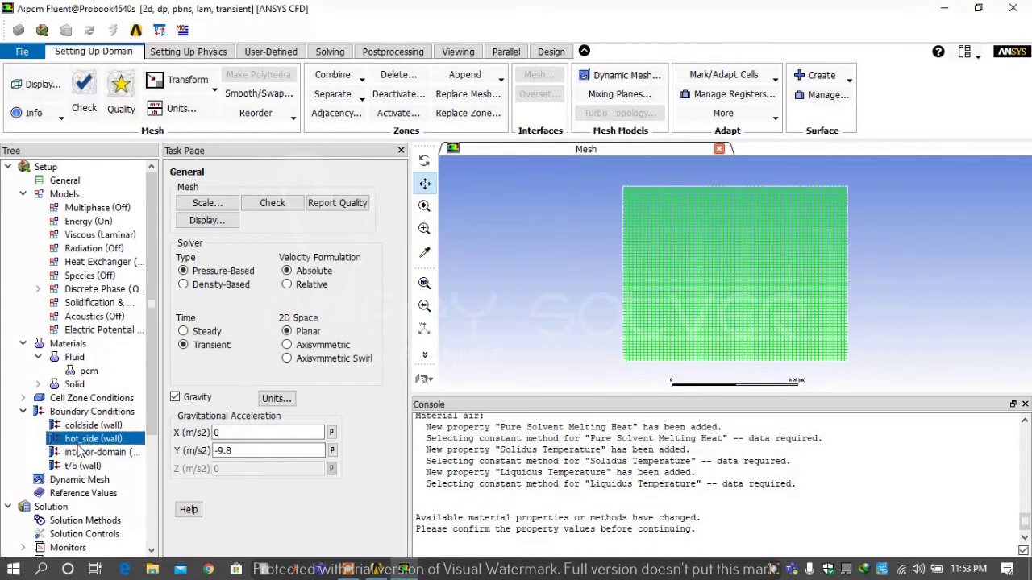
pyautogui.doubleClick(88, 440)
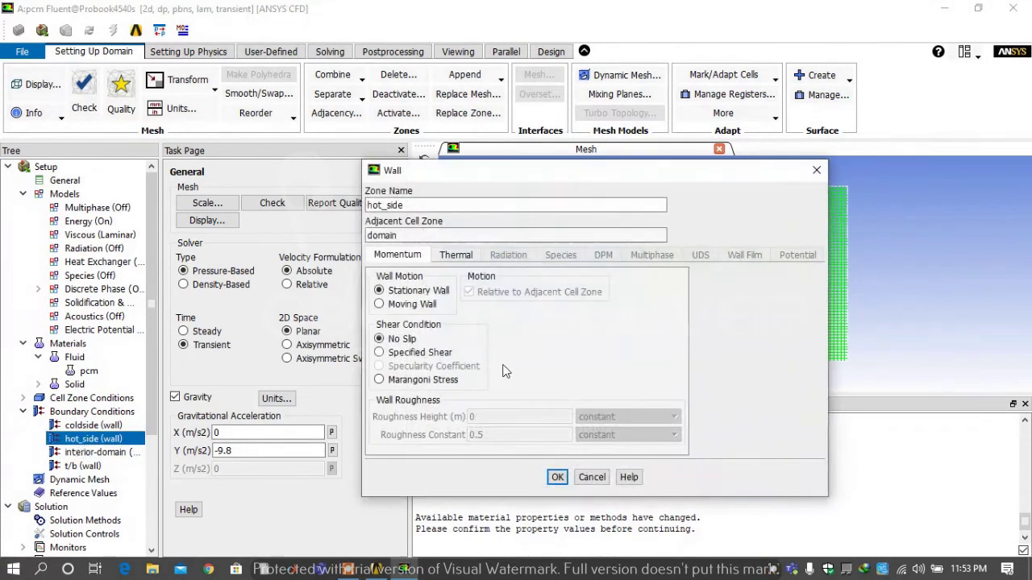
pyautogui.click(456, 255)
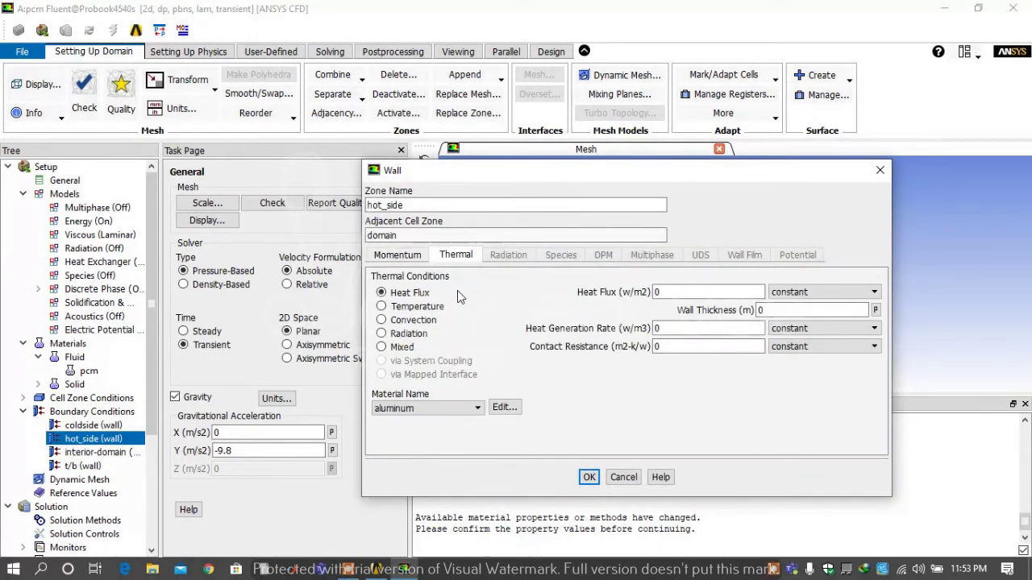
pyautogui.click(411, 308)
pyautogui.doubleClick(712, 294)
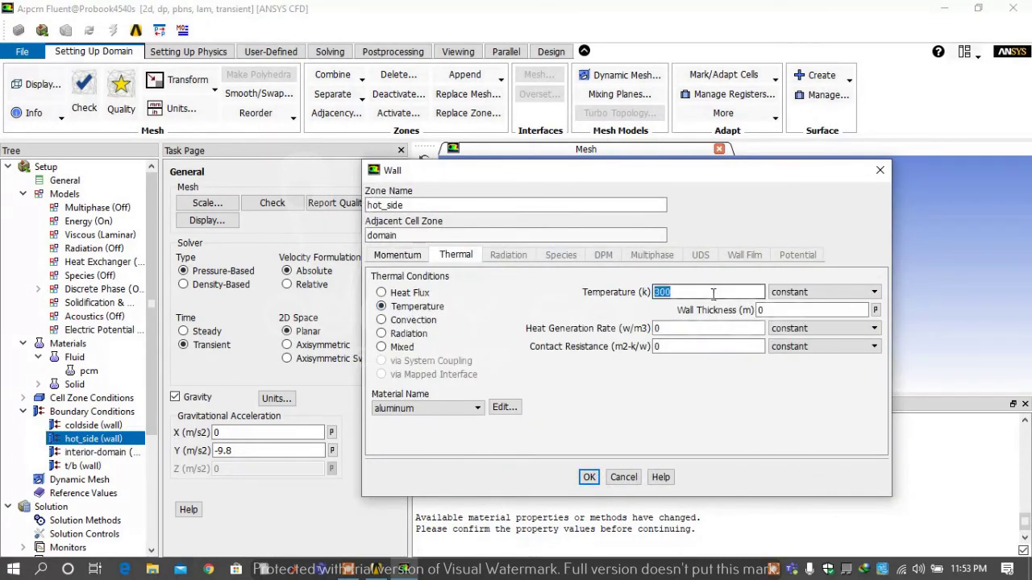
pyautogui.write('363')
pyautogui.click(589, 479)
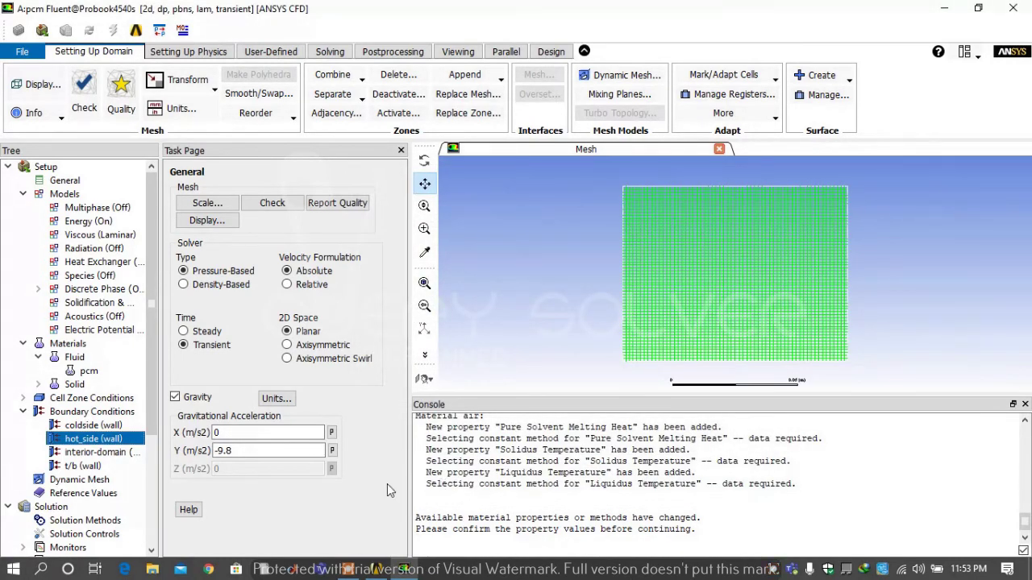
# In the Residual monitor, set continuity, x- and y-velocity criteria to 1e-06 and energy to 1e-09
pyautogui.scroll(-3, 62, 510)
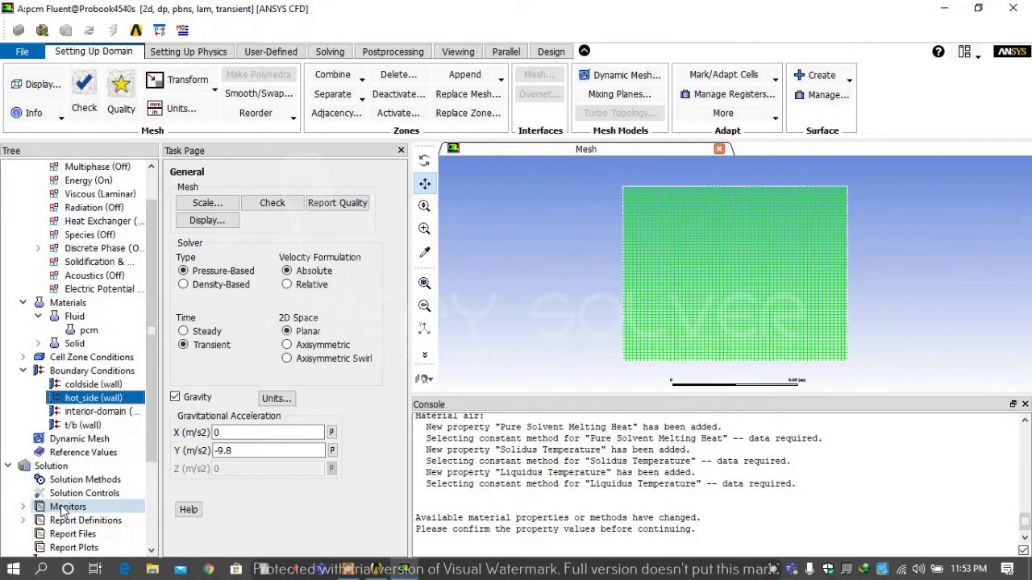
pyautogui.click(81, 398)
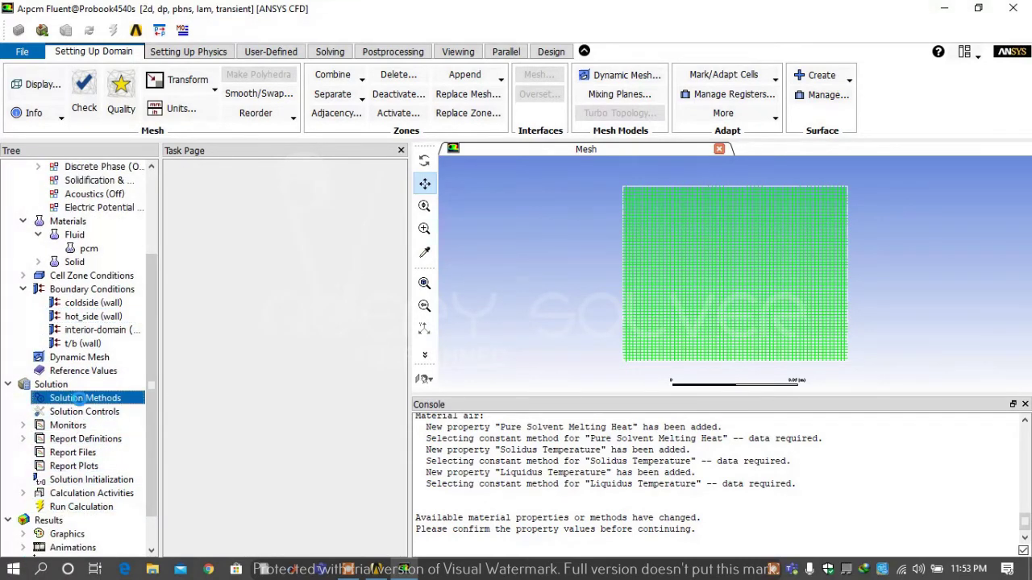
pyautogui.click(23, 424)
pyautogui.click(63, 440)
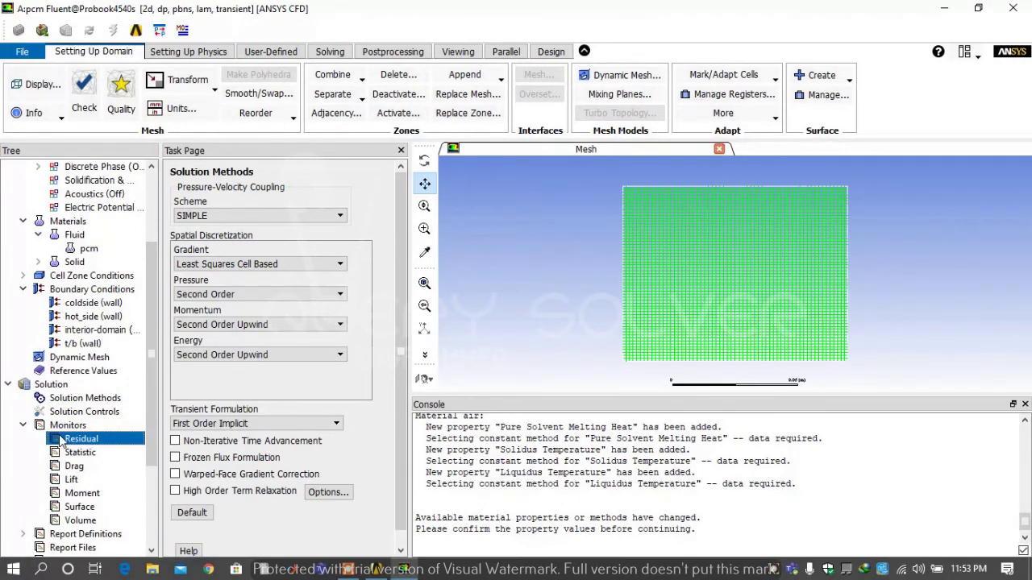
pyautogui.doubleClick(62, 441)
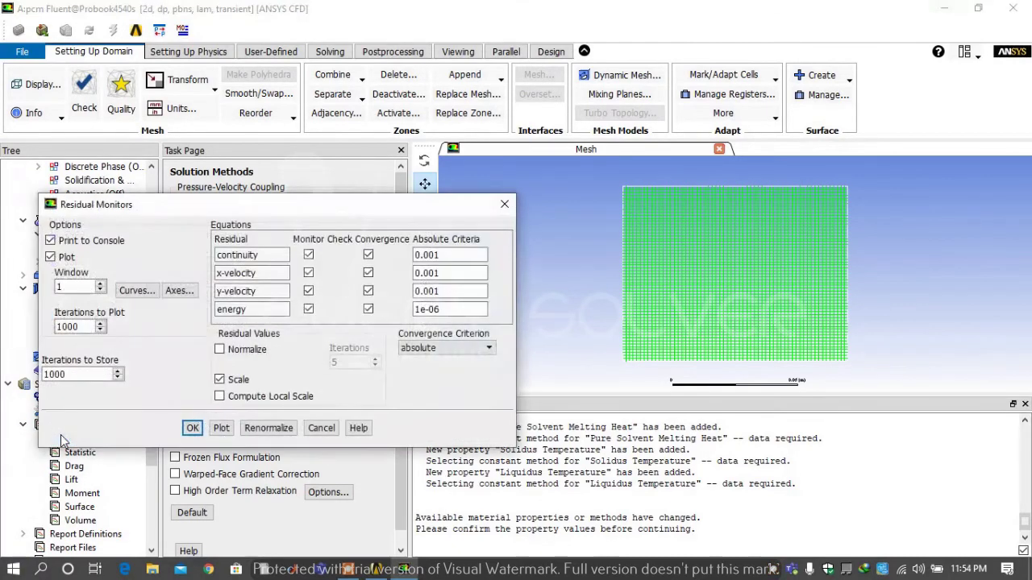
pyautogui.doubleClick(471, 292)
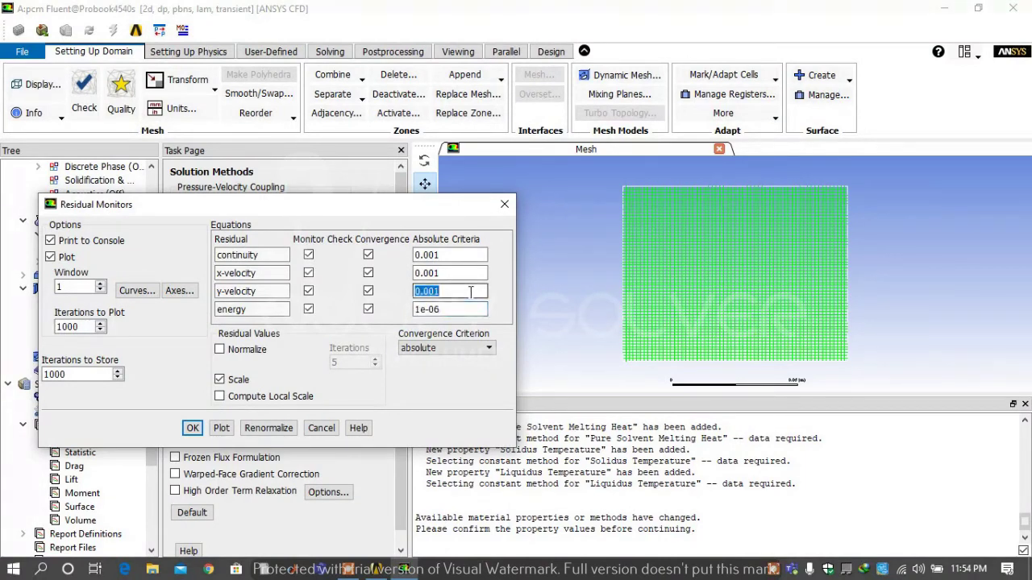
pyautogui.write('1e-06')
pyautogui.doubleClick(449, 275)
pyautogui.write('1e-06')
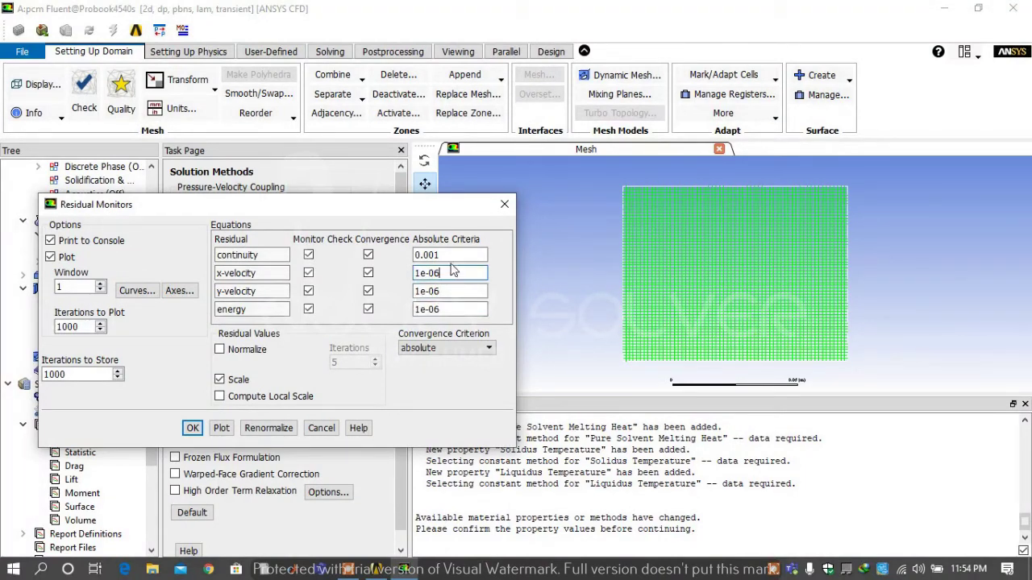
pyautogui.doubleClick(452, 255)
pyautogui.write('1e-06')
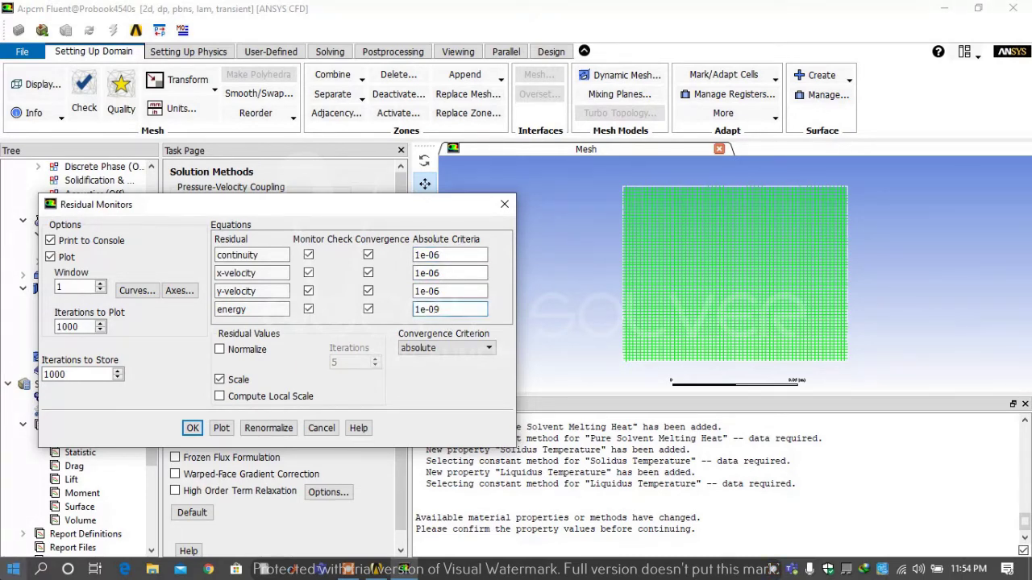
pyautogui.click(192, 429)
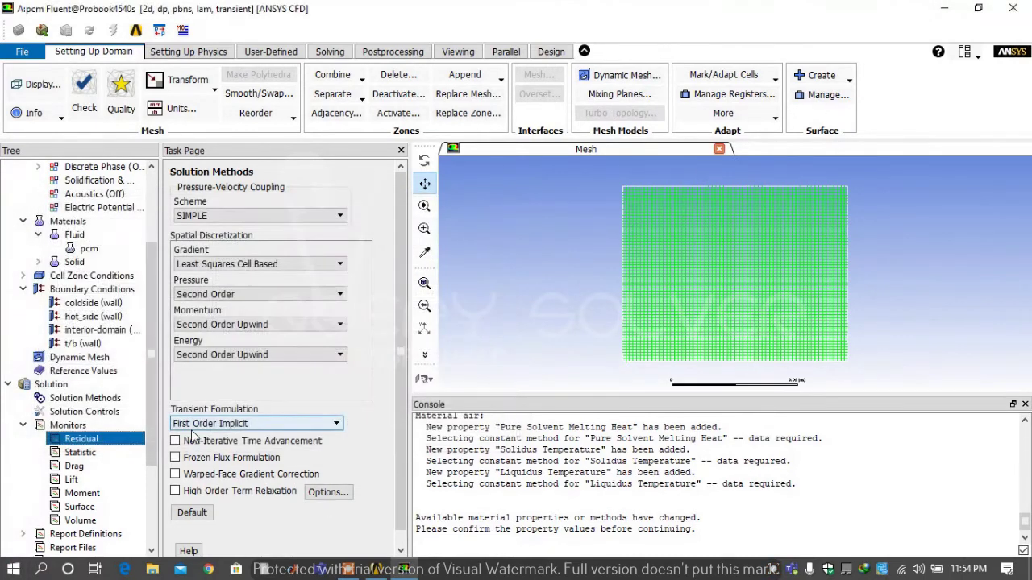
# Initialize from all-zones with an initial temperature of 294 K
pyautogui.scroll(-3, 102, 500)
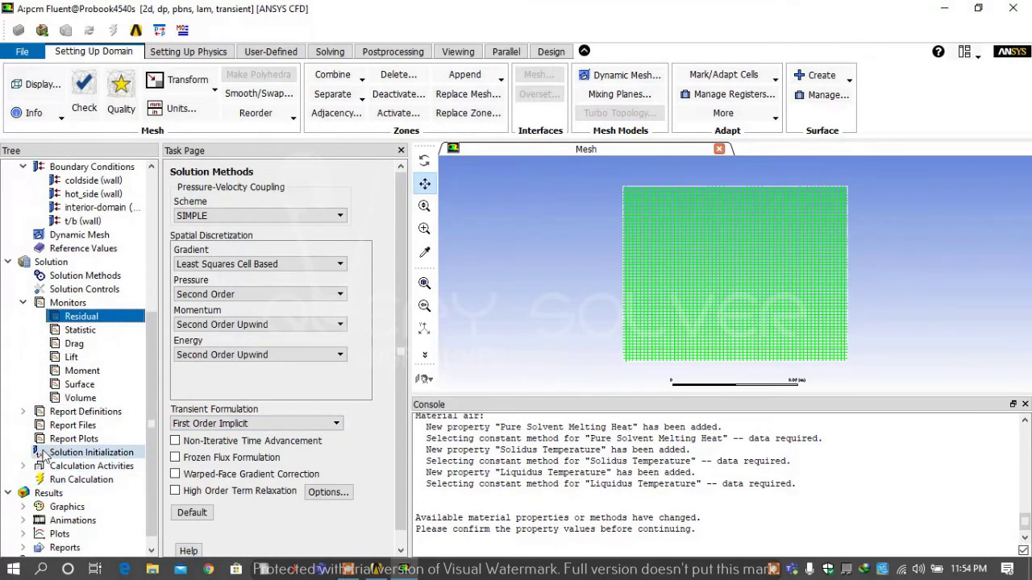
pyautogui.click(51, 454)
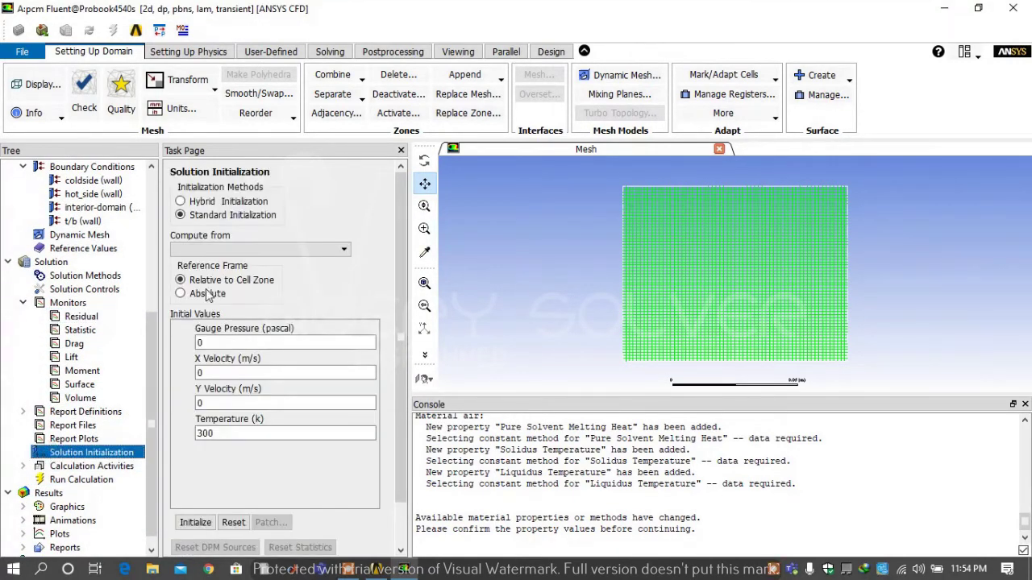
pyautogui.click(223, 250)
pyautogui.click(223, 263)
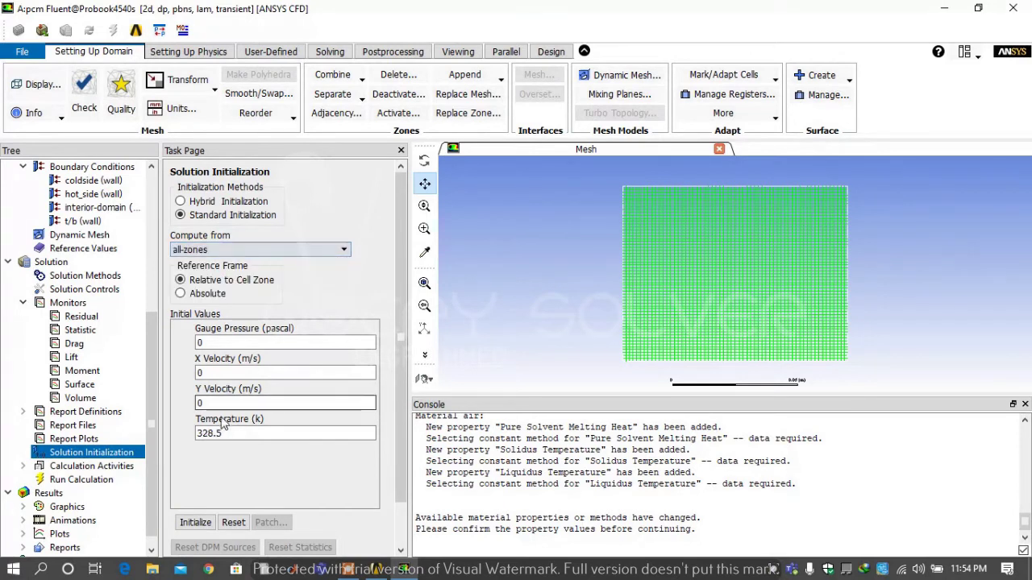
pyautogui.doubleClick(216, 434)
pyautogui.write('294')
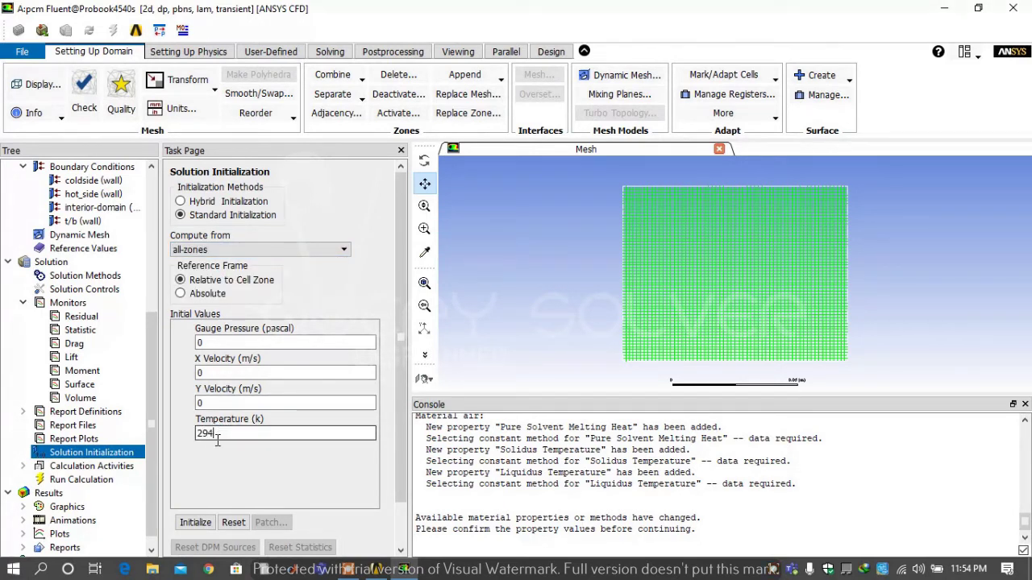
pyautogui.click(25, 466)
# Create a CFD-Post Compatible solution data export named liqui-frac
pyautogui.click(64, 468)
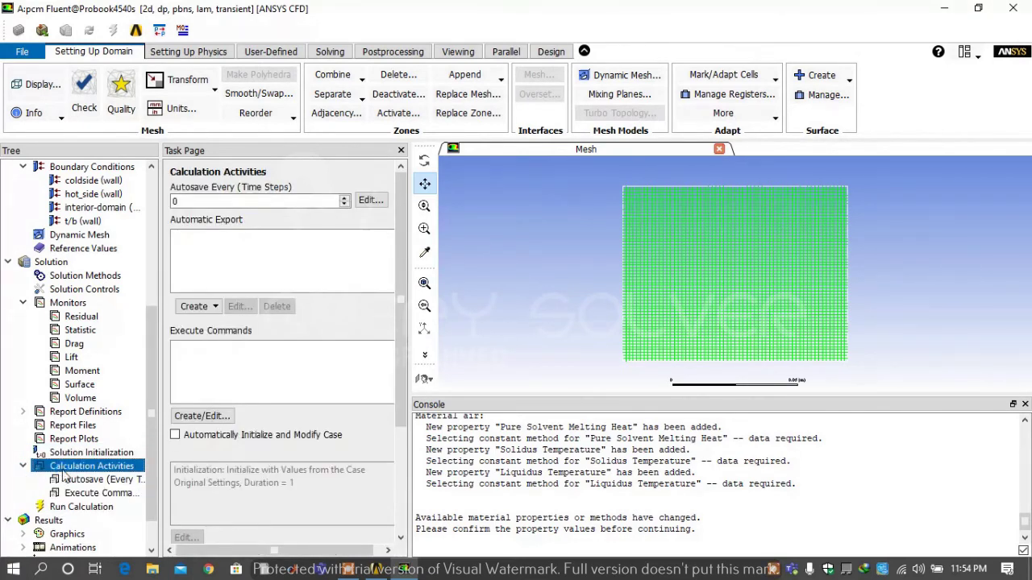
pyautogui.click(197, 307)
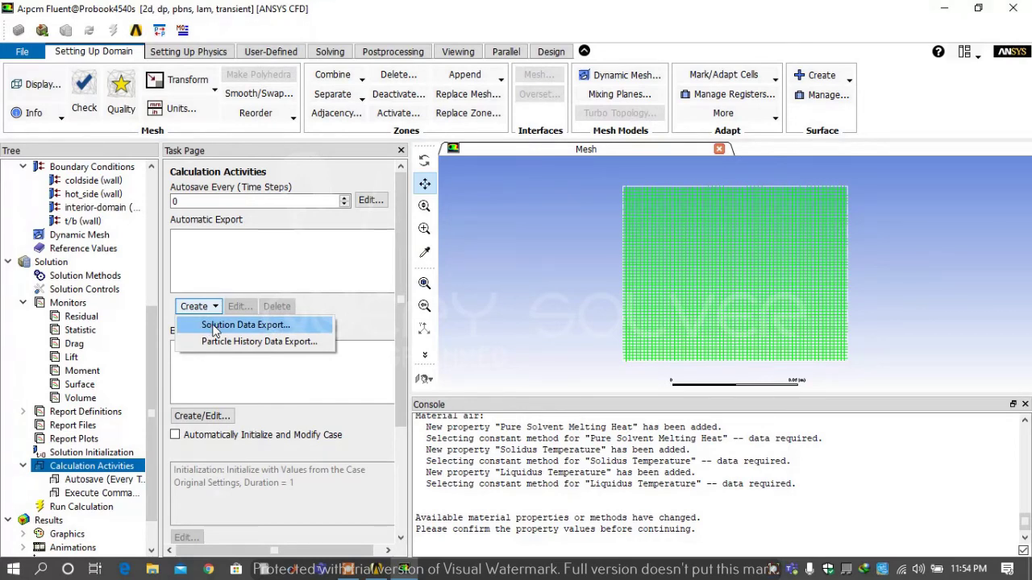
pyautogui.click(234, 325)
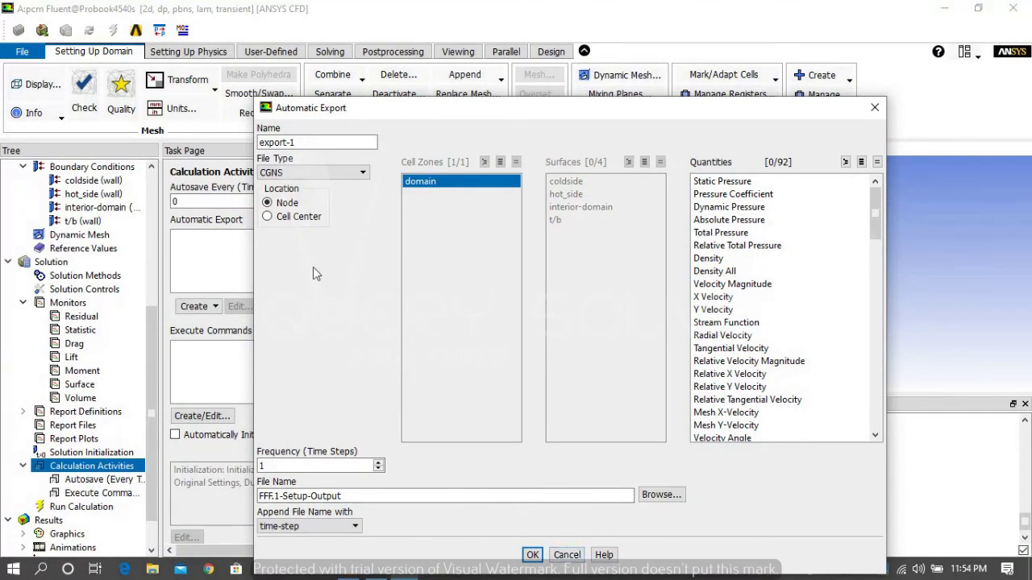
pyautogui.click(314, 171)
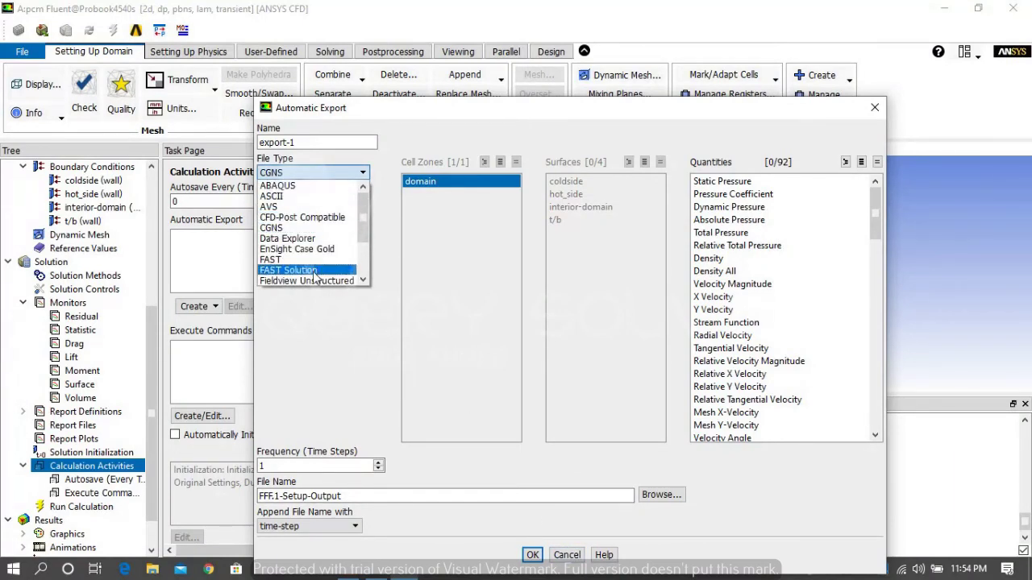
pyautogui.scroll(-2, 318, 272)
pyautogui.scroll(1, 321, 271)
pyautogui.click(327, 186)
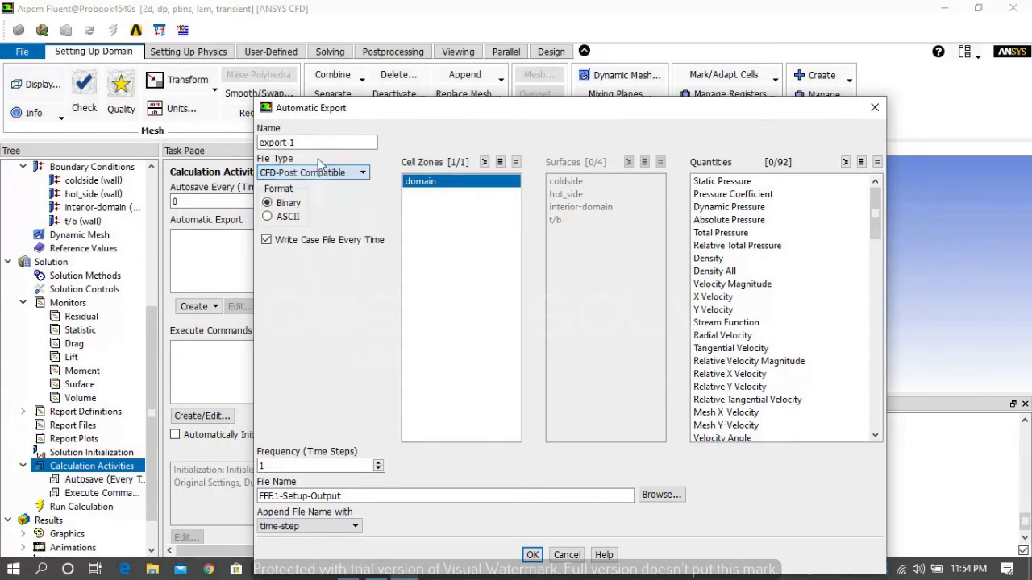
pyautogui.moveTo(297, 142); pyautogui.dragTo(258, 142)
pyautogui.press('BackSpace')
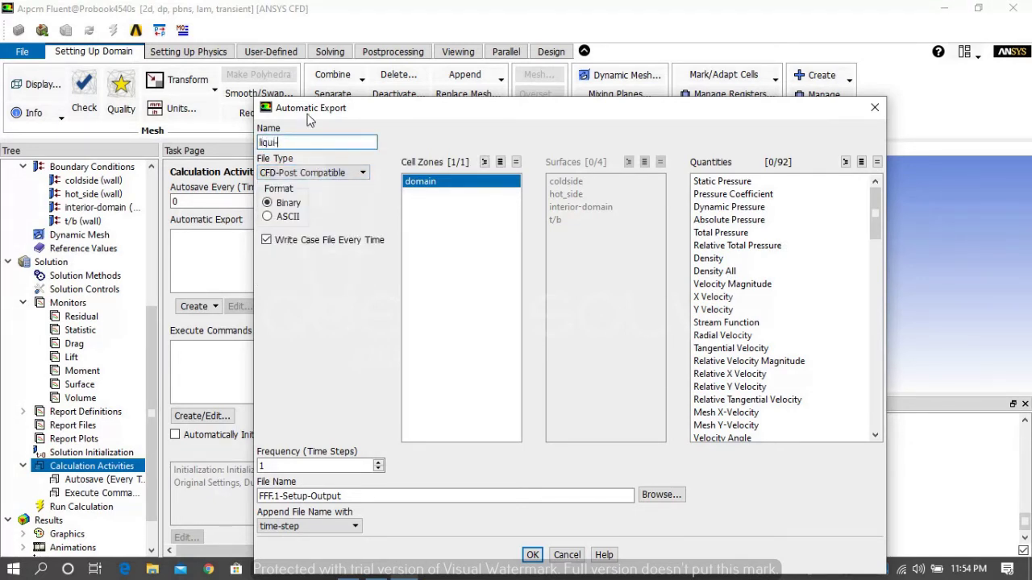
pyautogui.write('liqui-frac')
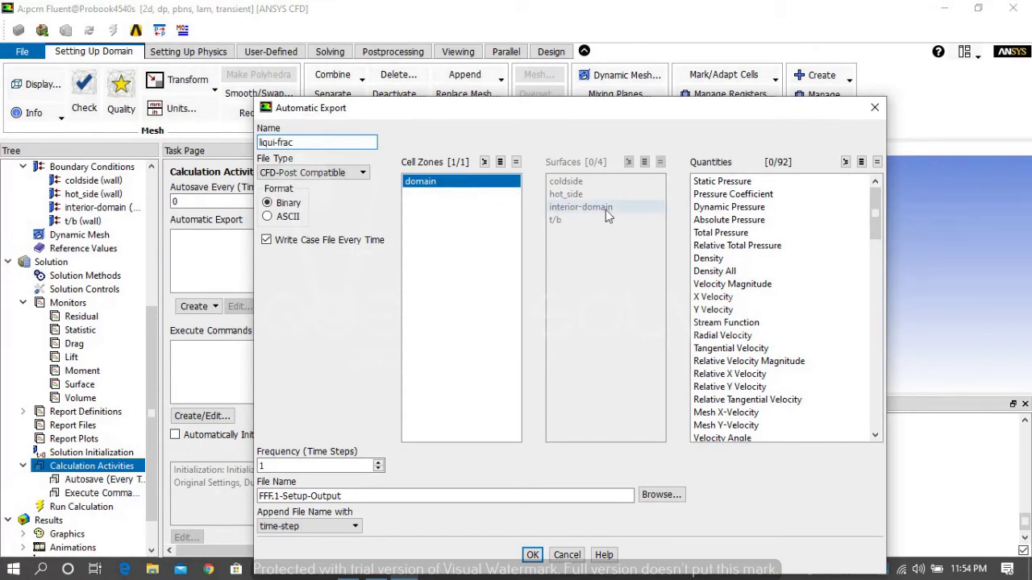
# Export Liquid Fraction every 50 time steps to the case's Fluent folder
pyautogui.moveTo(877, 229); pyautogui.dragTo(877, 315)
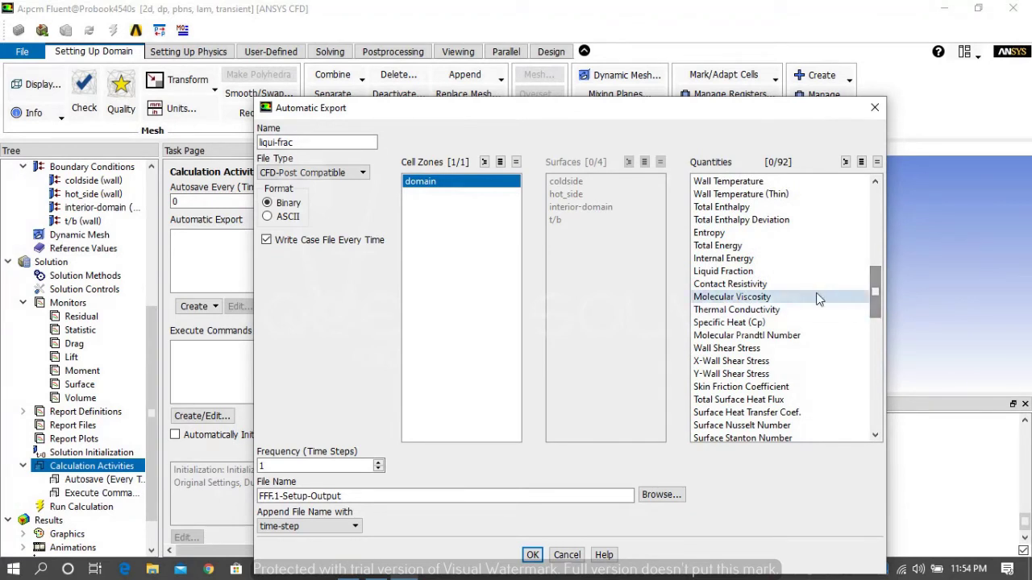
pyautogui.click(776, 272)
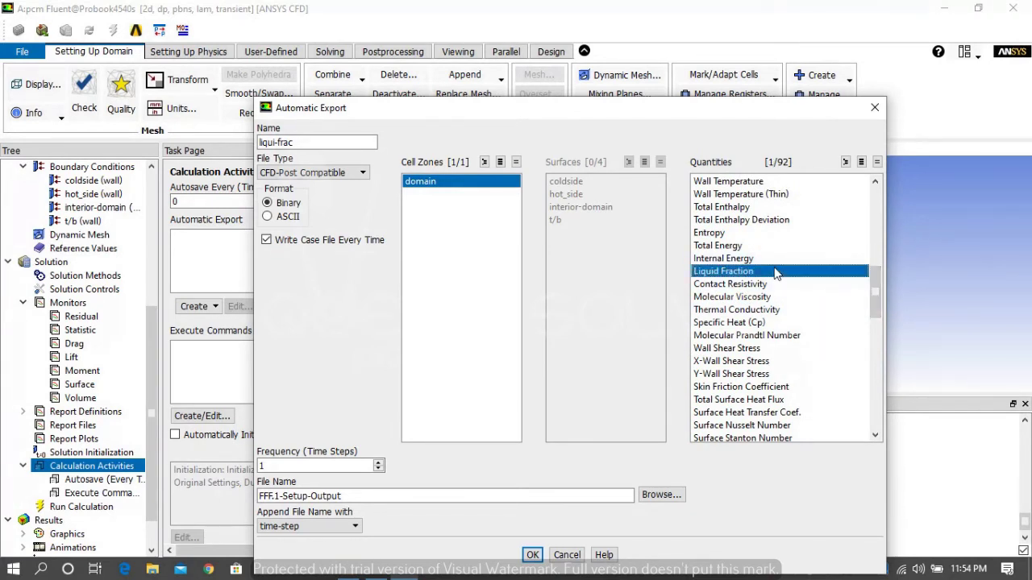
pyautogui.doubleClick(351, 465)
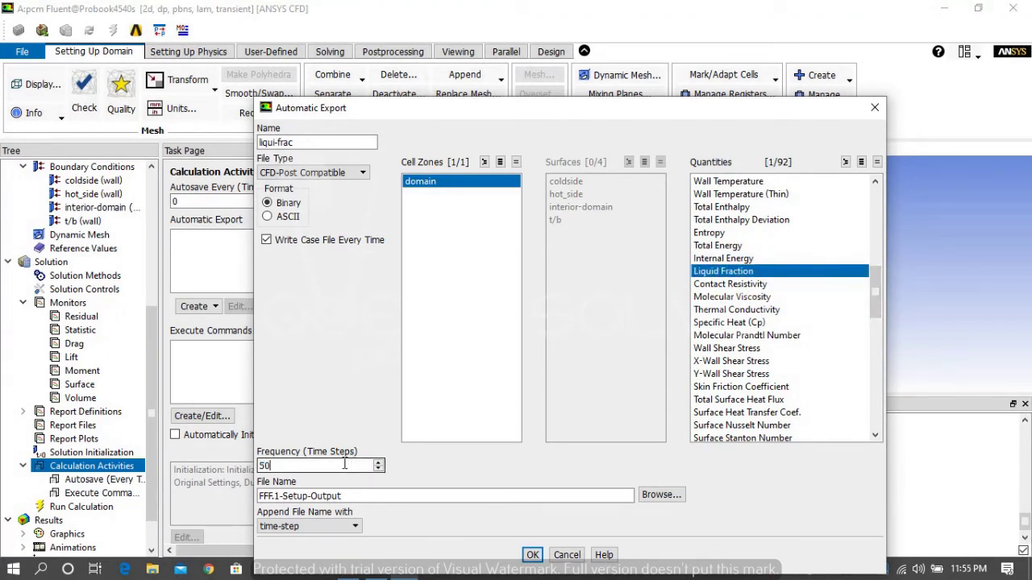
pyautogui.write('50')
pyautogui.click(649, 498)
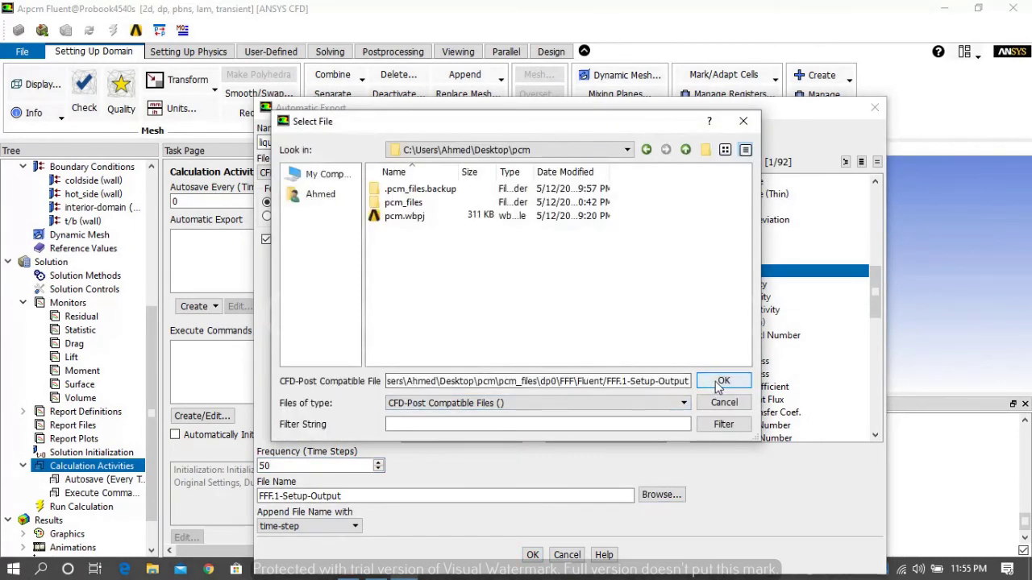
pyautogui.click(718, 385)
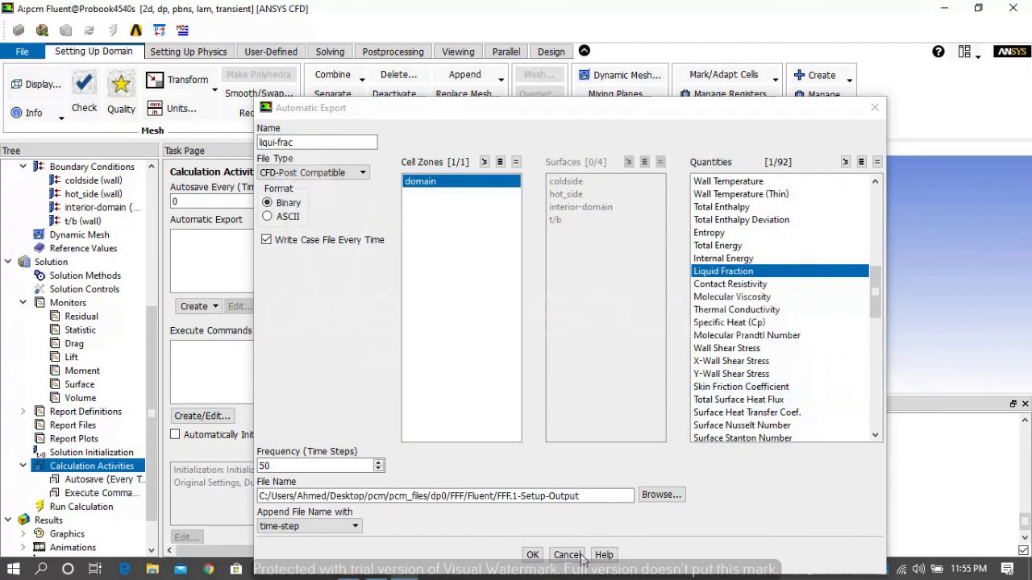
pyautogui.click(533, 556)
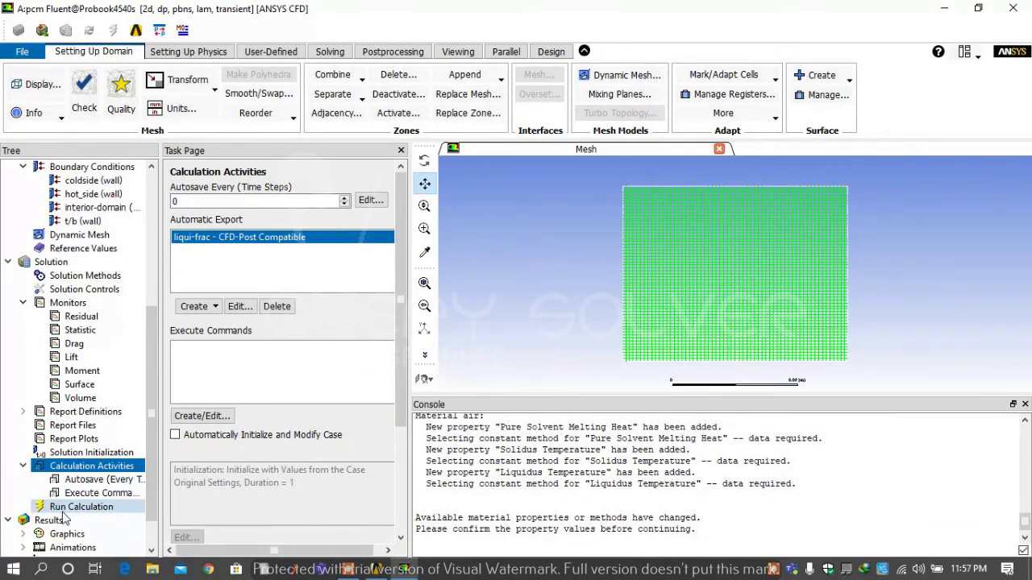
# Run 101 time steps of 0.3 s with up to 50 iterations per step
pyautogui.click(65, 513)
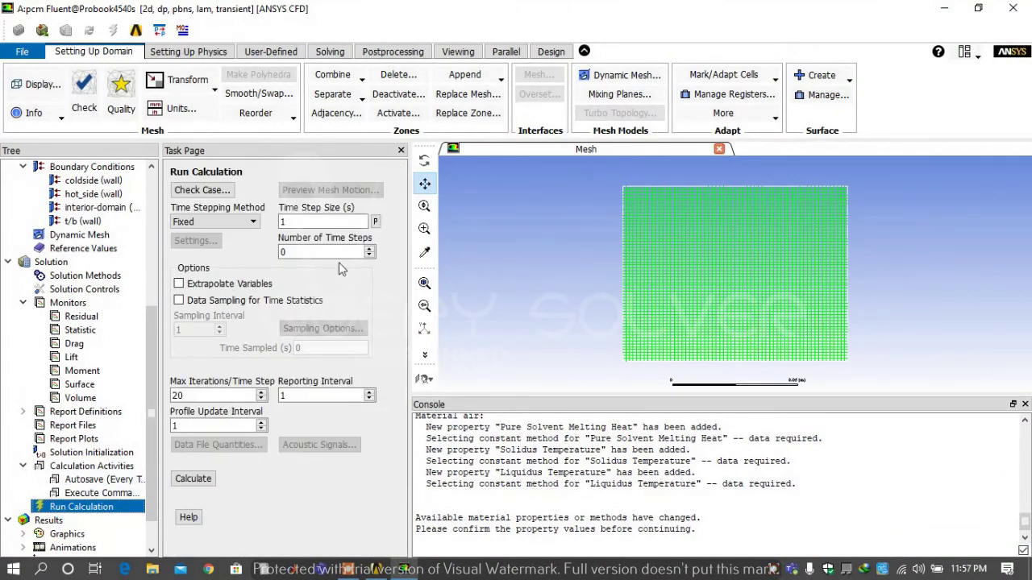
pyautogui.click(329, 222)
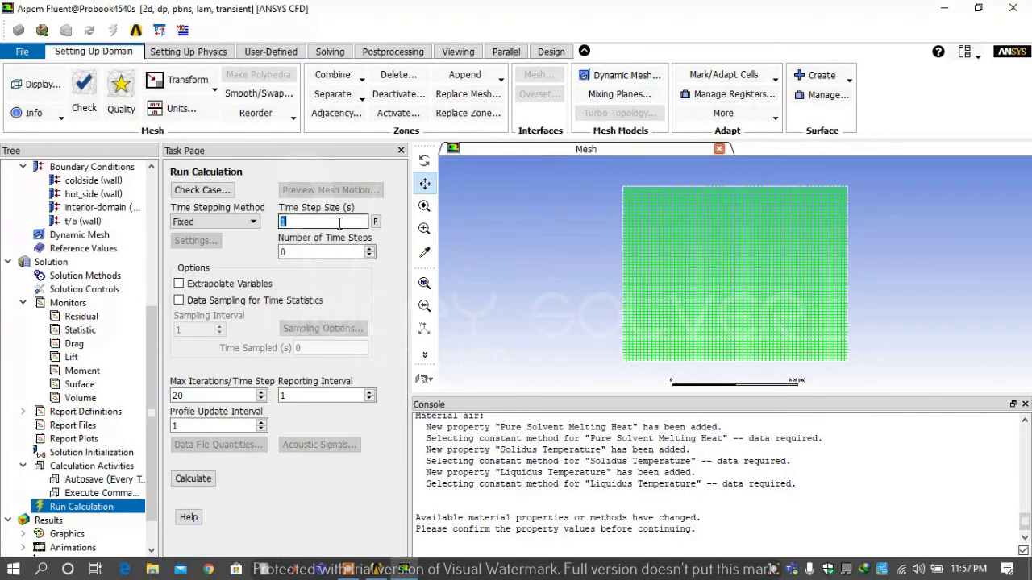
pyautogui.write('0.3')
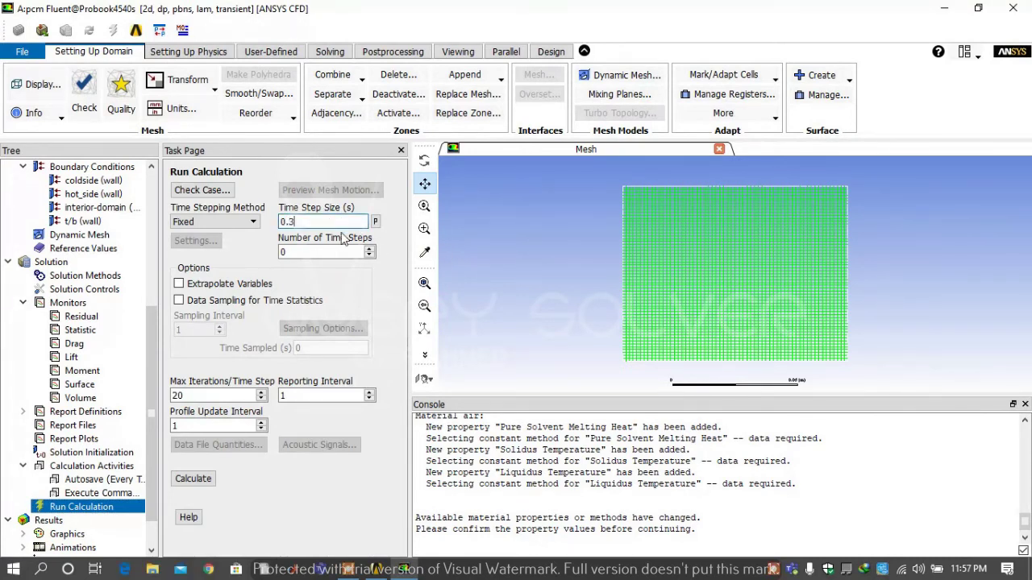
pyautogui.doubleClick(315, 252)
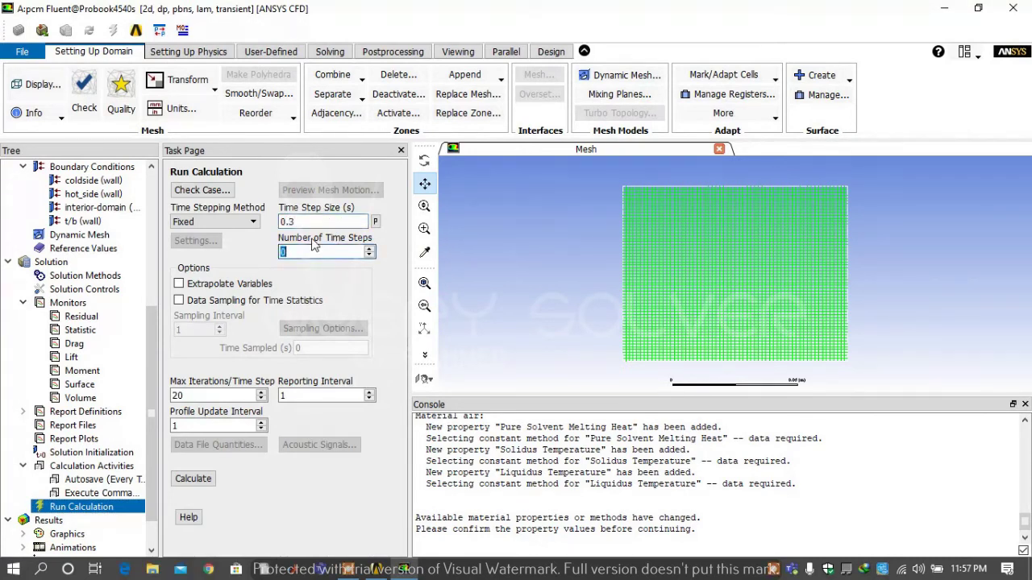
pyautogui.click(238, 395)
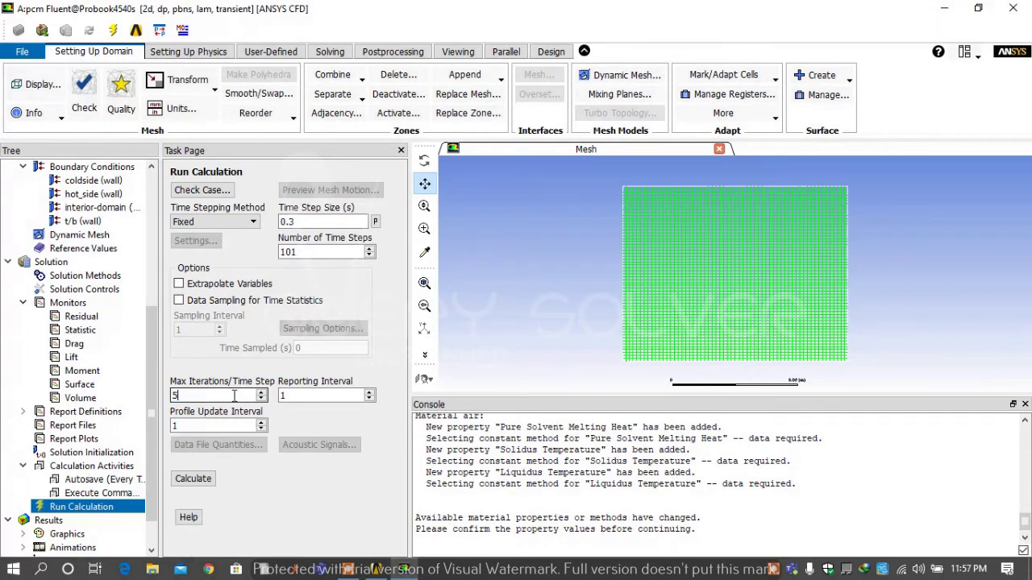
pyautogui.click(191, 479)
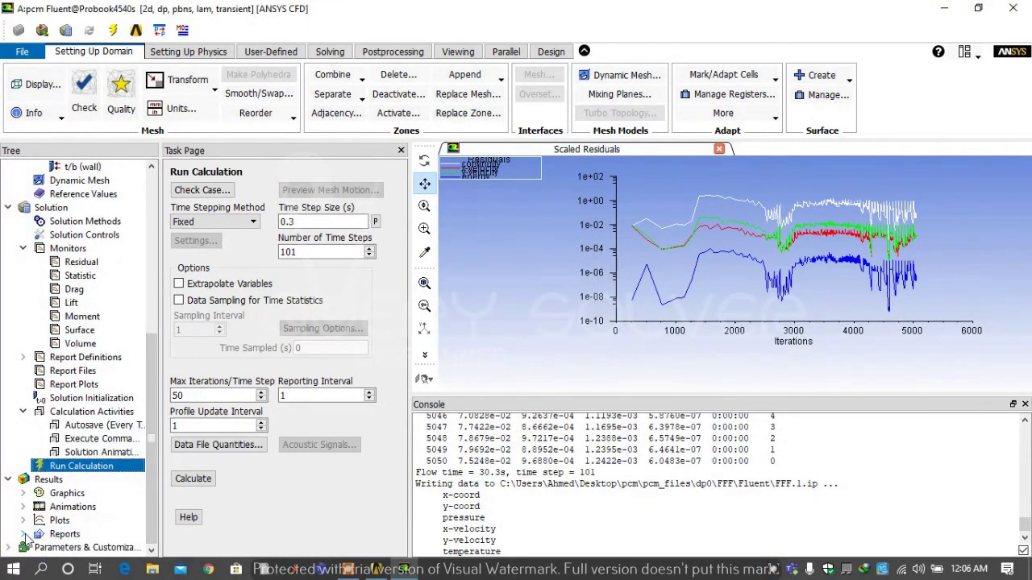
pyautogui.click(23, 533)
# Compute the mass-average Liquid Fraction over the domain with Volume Integrals, giving 0.08333961
pyautogui.scroll(-3, 137, 508)
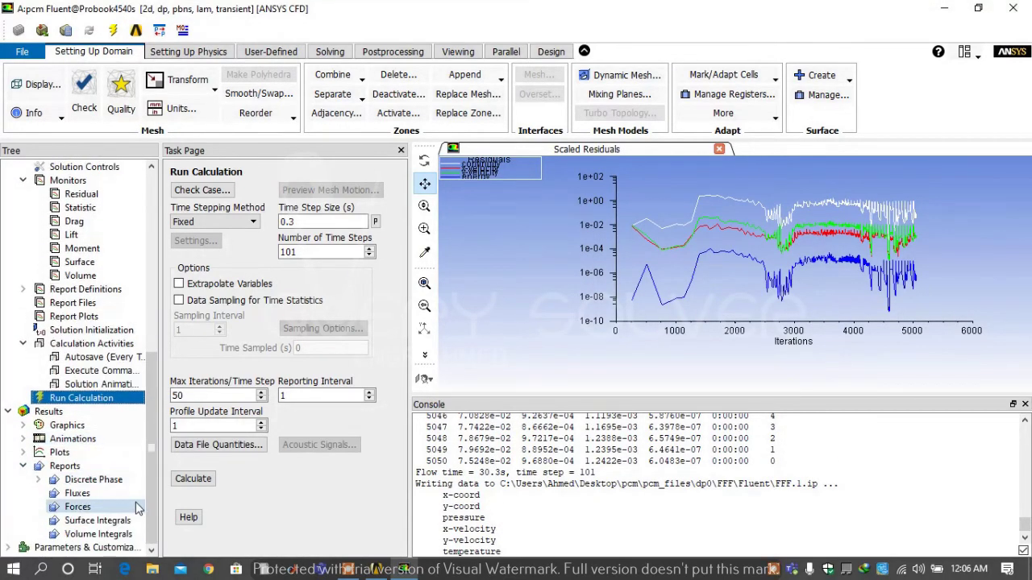
pyautogui.doubleClick(120, 538)
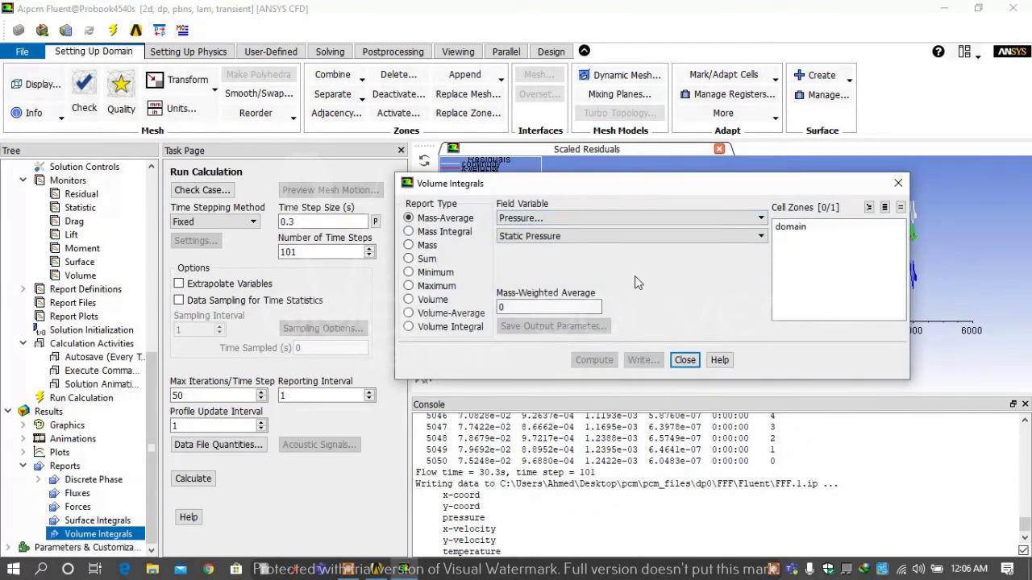
pyautogui.click(625, 220)
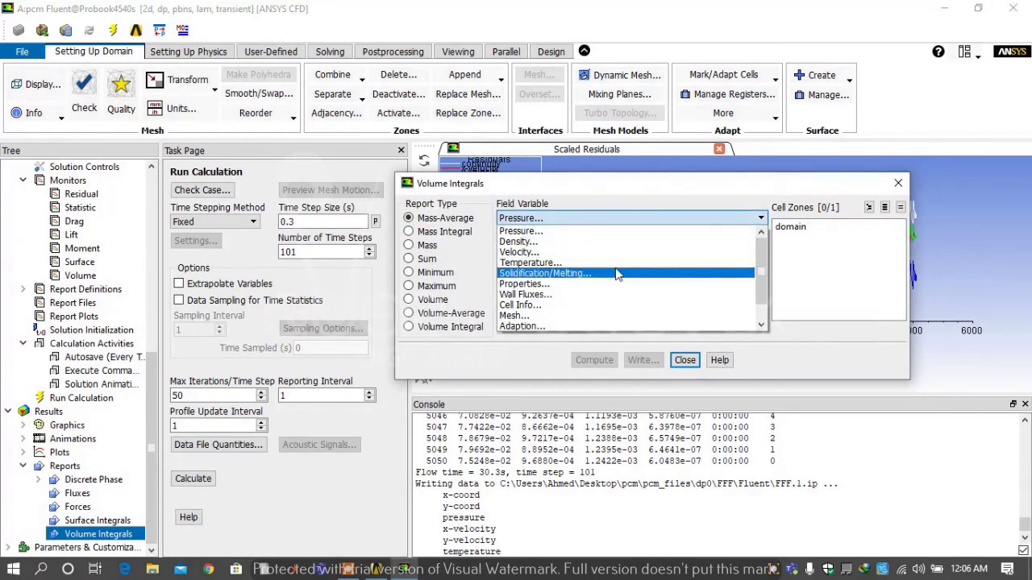
pyautogui.click(617, 273)
pyautogui.click(607, 238)
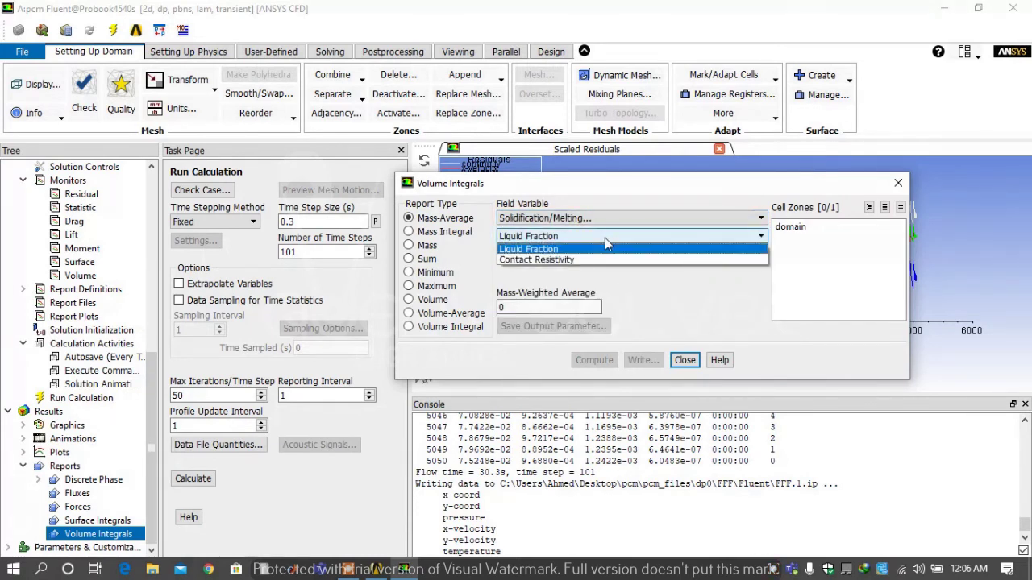
pyautogui.click(605, 238)
pyautogui.click(831, 231)
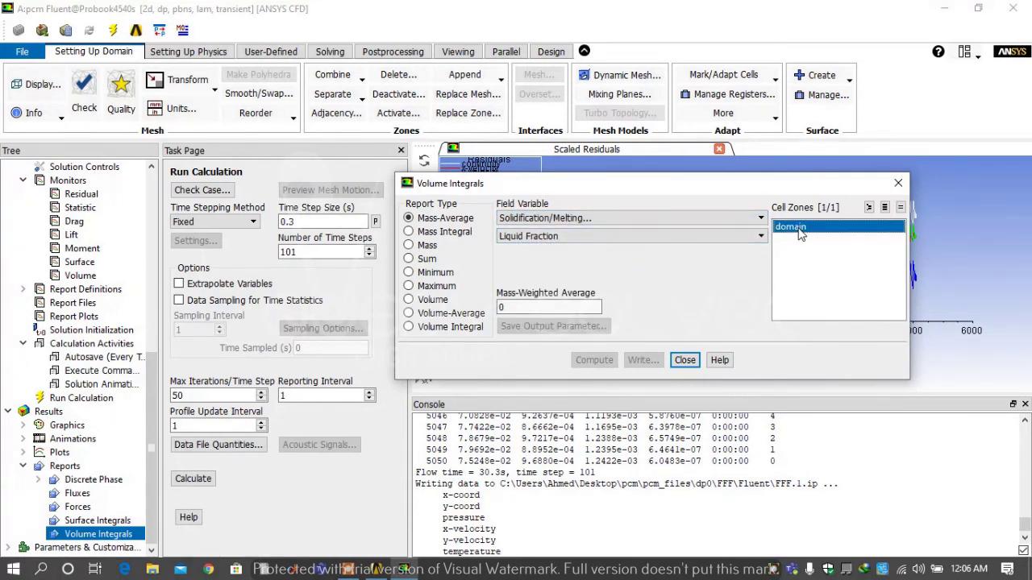
pyautogui.click(597, 359)
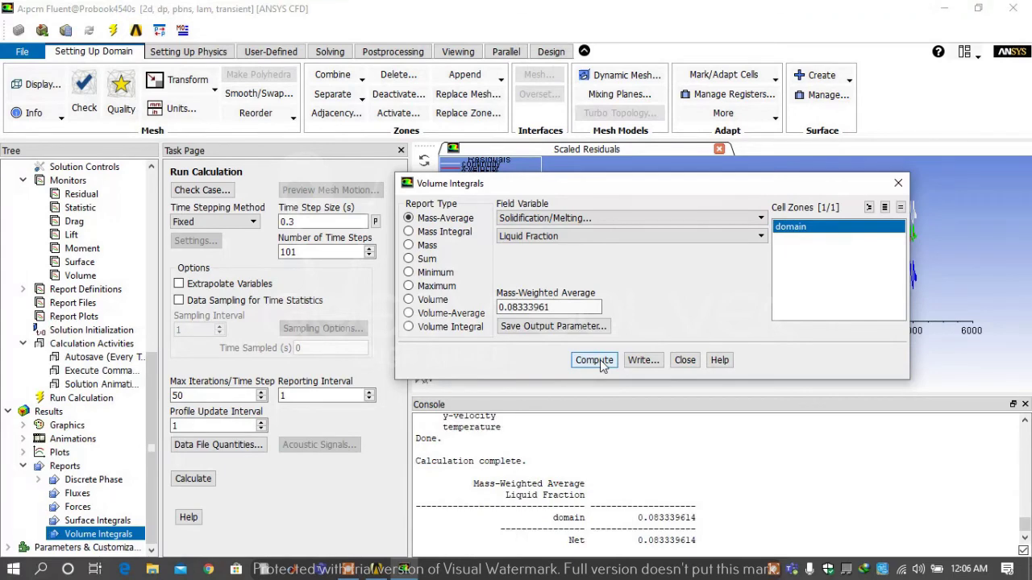
pyautogui.click(684, 362)
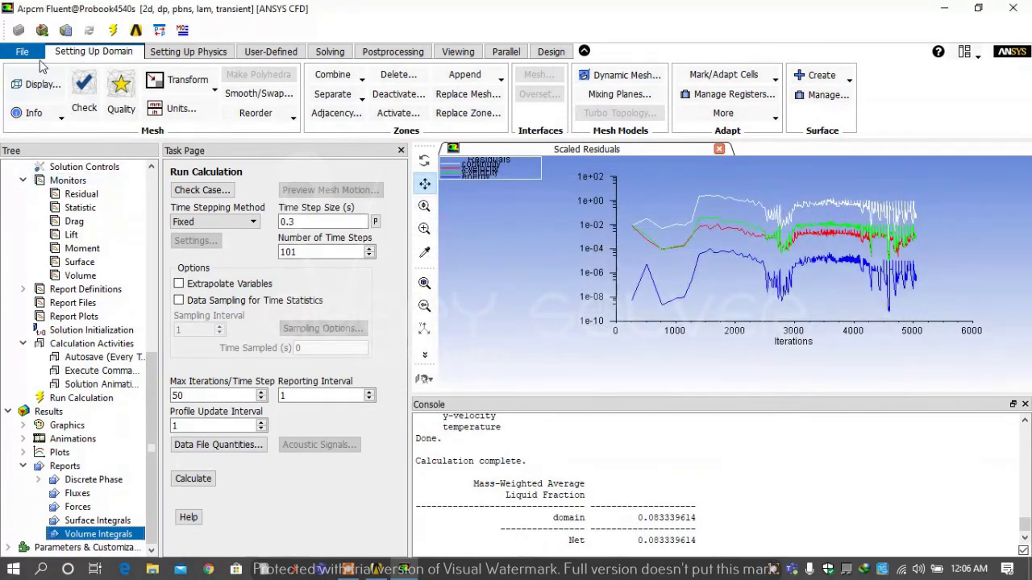
pyautogui.click(24, 51)
# Save the Workbench project, update the Results cell, and open it in CFD-Post
pyautogui.click(46, 103)
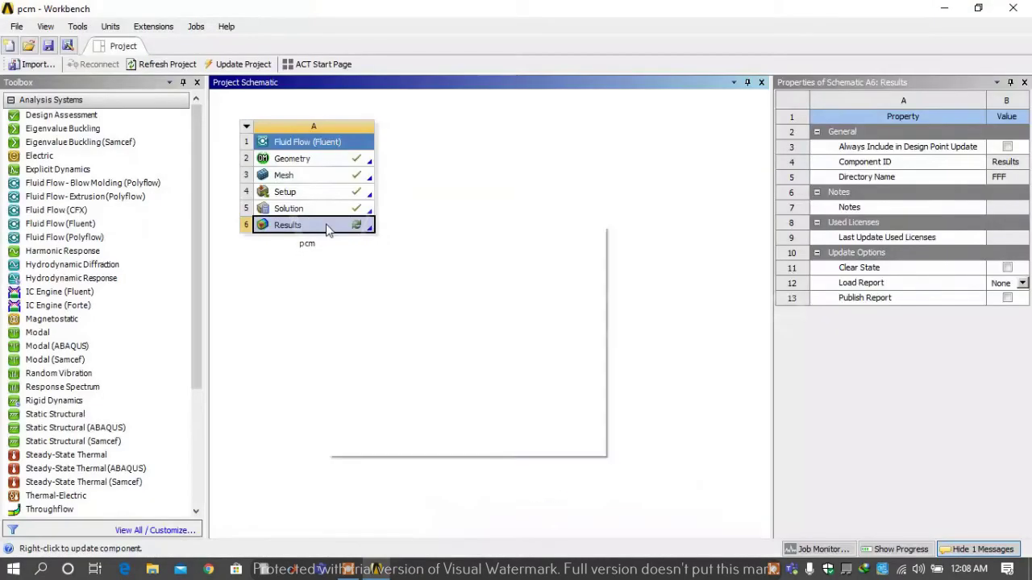
pyautogui.rightClick(327, 225)
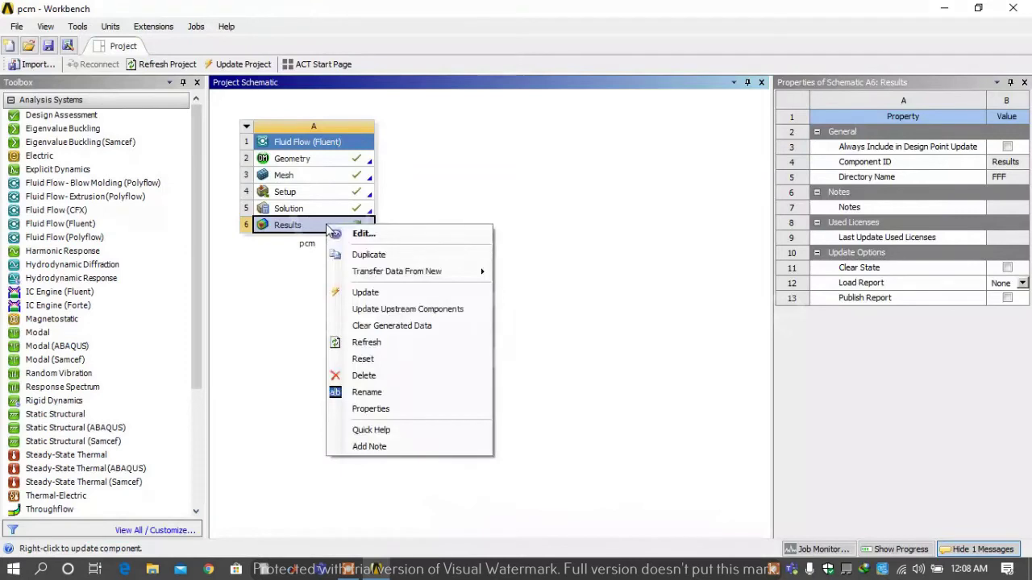
pyautogui.click(405, 292)
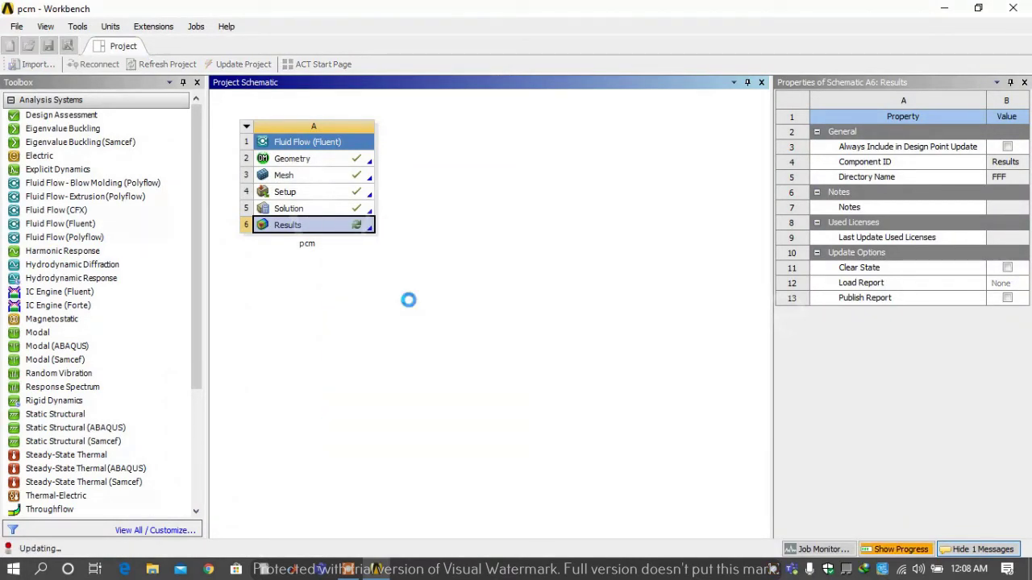
pyautogui.rightClick(337, 232)
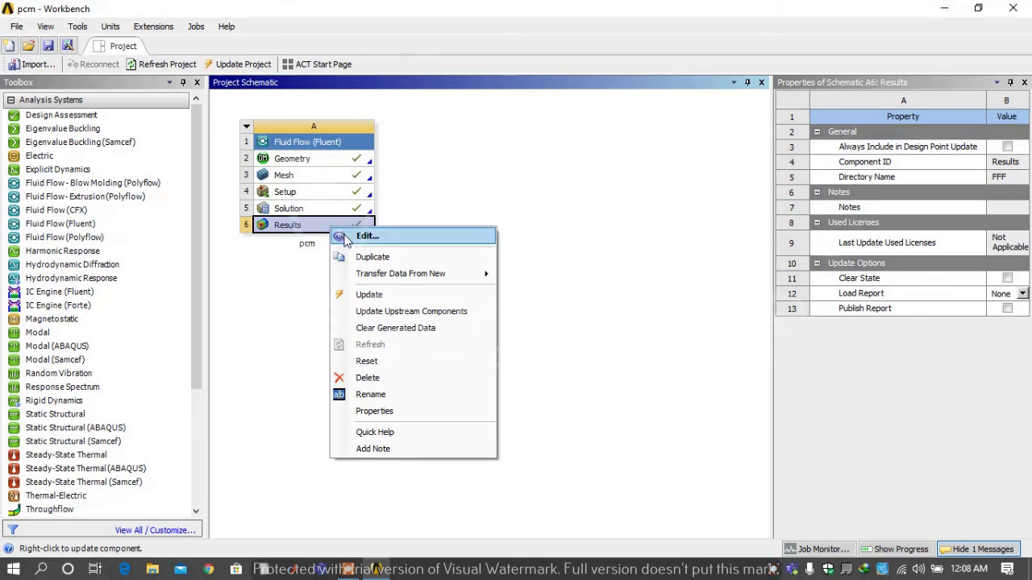
pyautogui.click(355, 234)
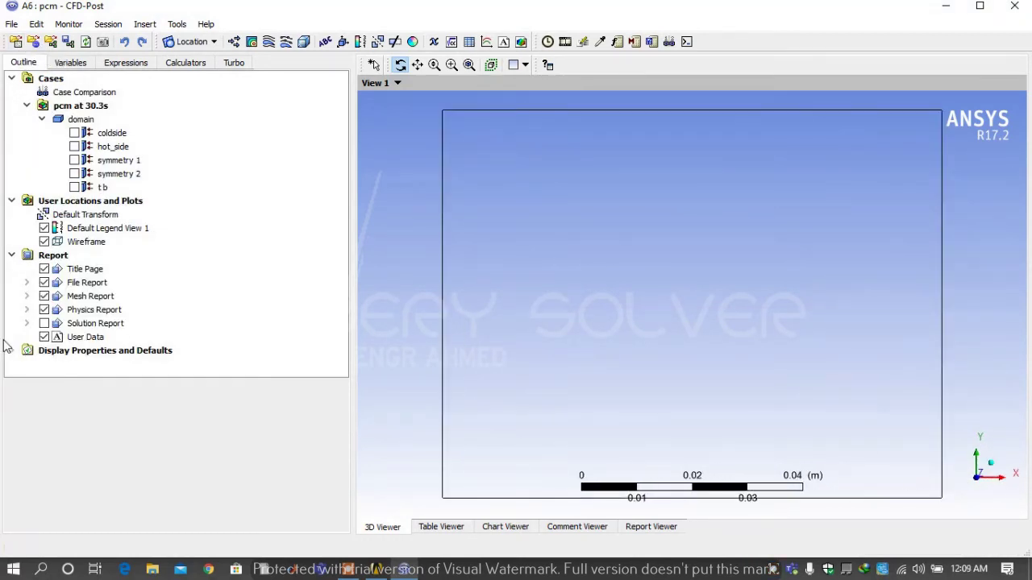
# Create a new contour named liquidfrac
pyautogui.click(251, 41)
pyautogui.press('BackSpace')
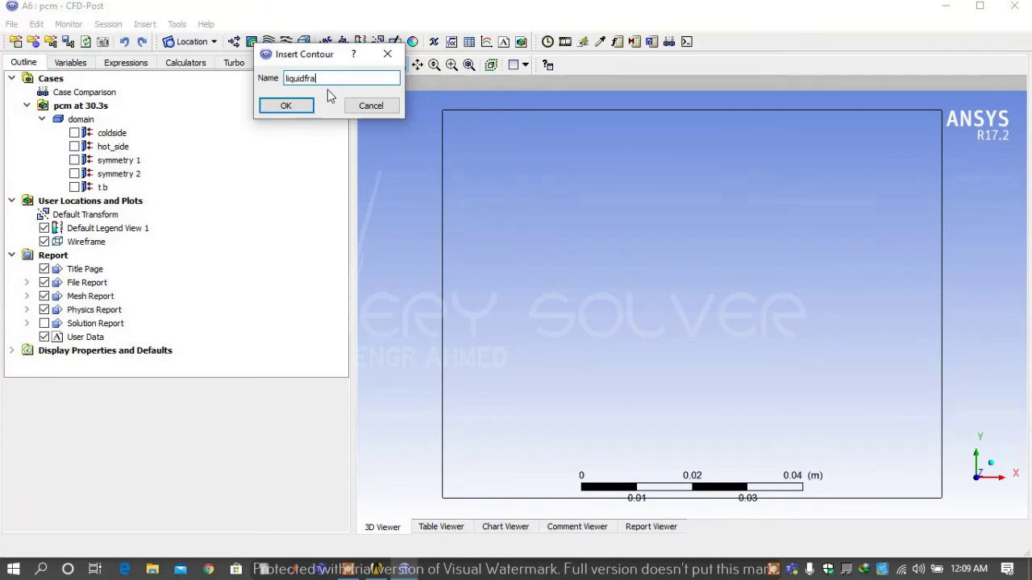
pyautogui.write('liquidfrac')
pyautogui.click(296, 106)
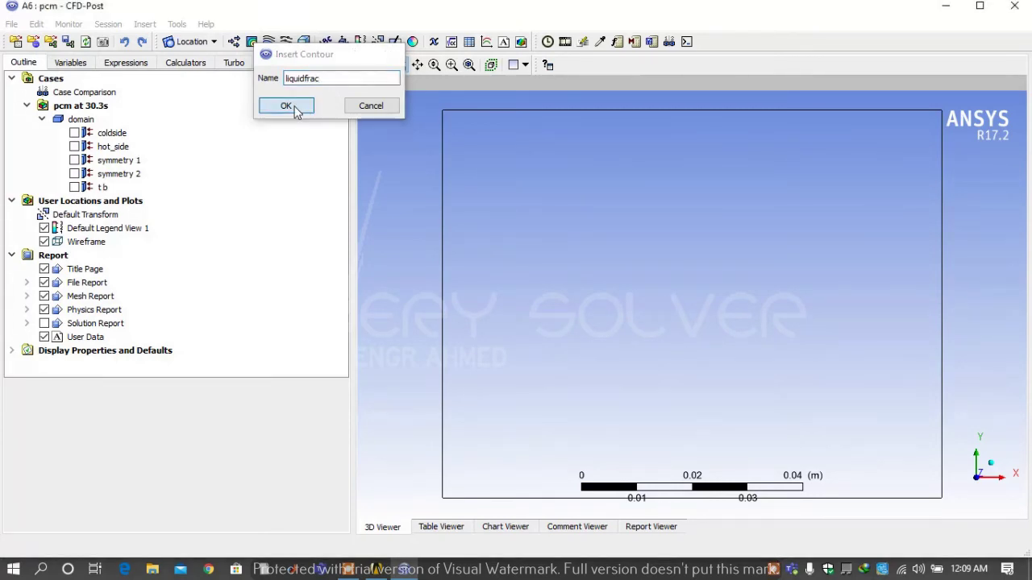
# Plot Mass Fraction on symmetry 1 with 50 contour levels and apply
pyautogui.click(183, 450)
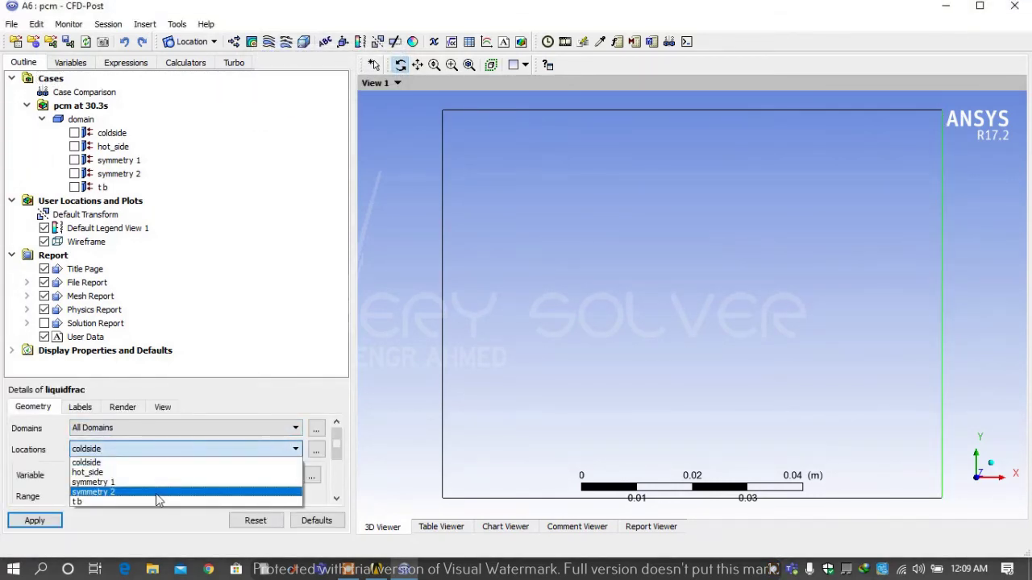
pyautogui.click(157, 482)
pyautogui.click(157, 475)
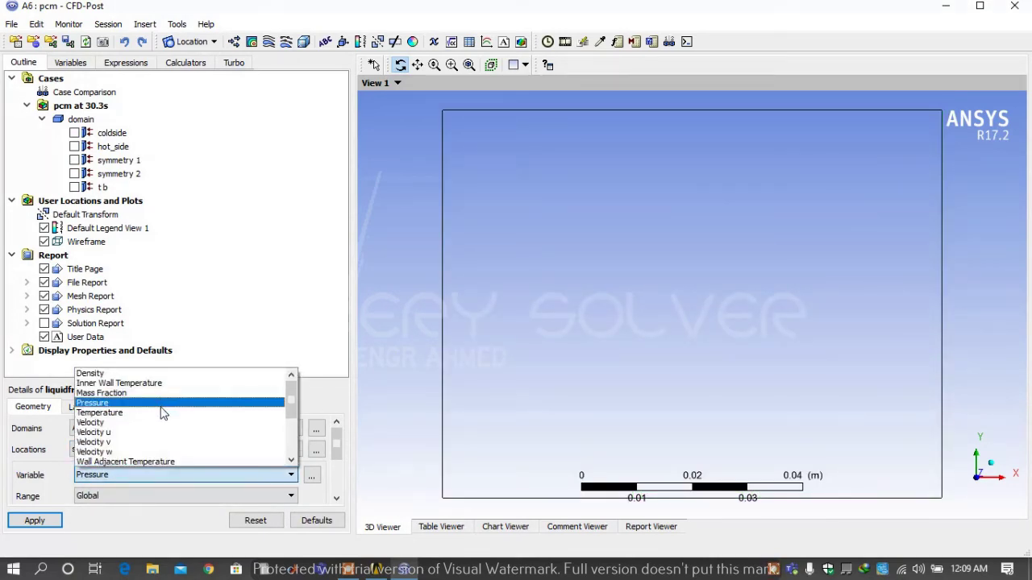
pyautogui.scroll(-3, 162, 412)
pyautogui.scroll(3, 162, 412)
pyautogui.scroll(-3, 162, 412)
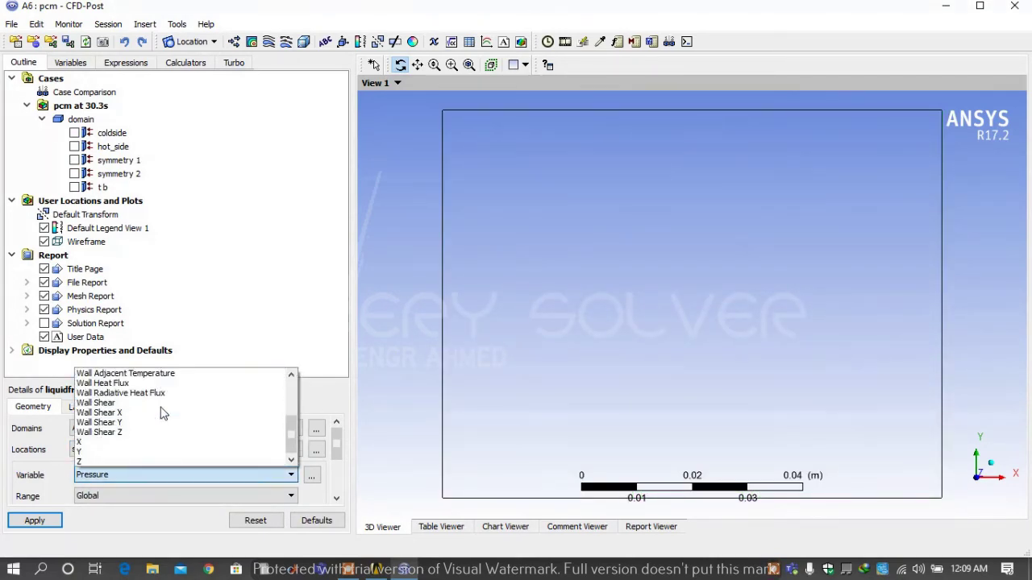
pyautogui.scroll(2, 162, 412)
pyautogui.scroll(1, 162, 412)
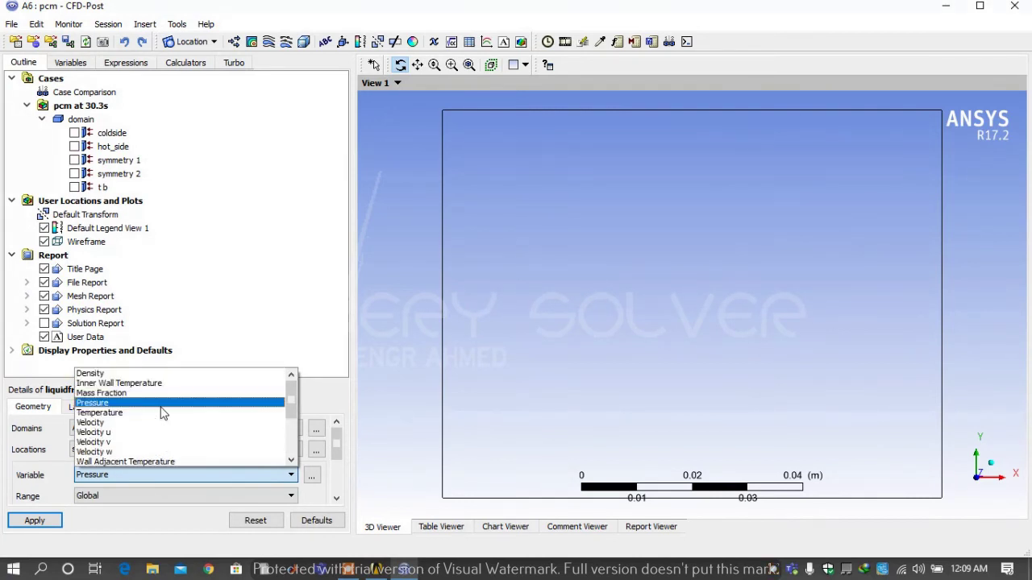
pyautogui.click(166, 394)
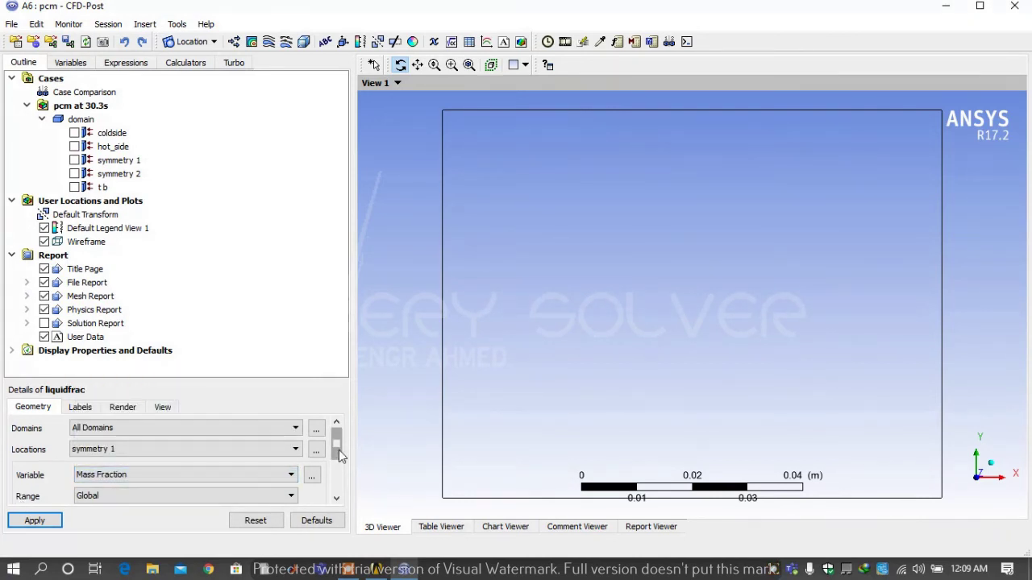
pyautogui.scroll(-3, 338, 440)
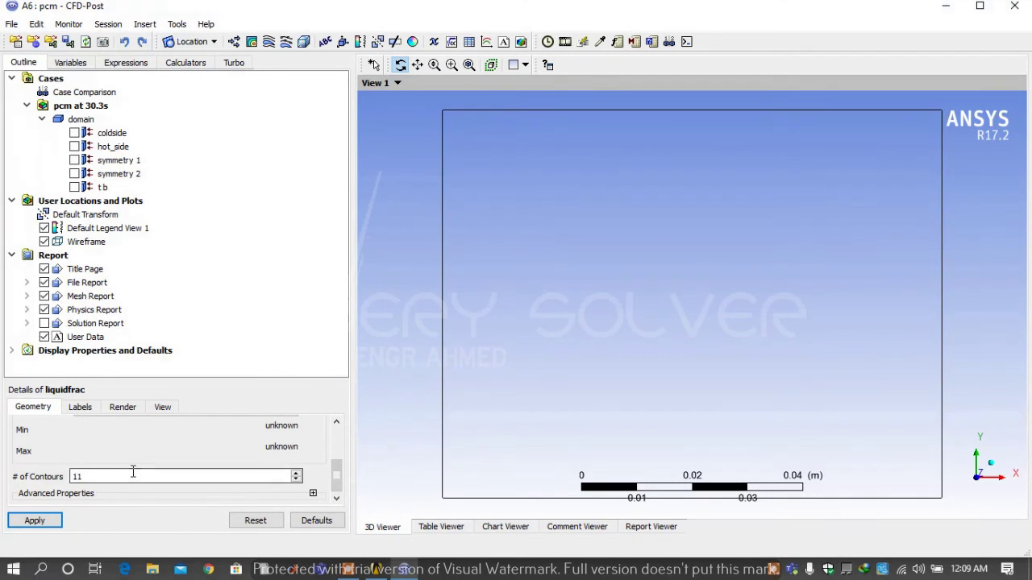
pyautogui.doubleClick(133, 476)
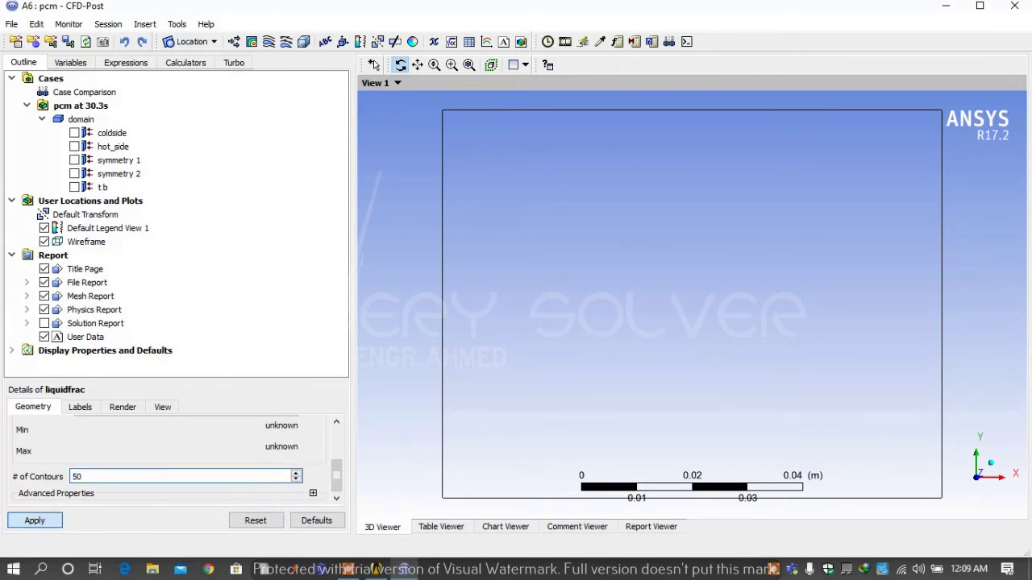
pyautogui.click(35, 521)
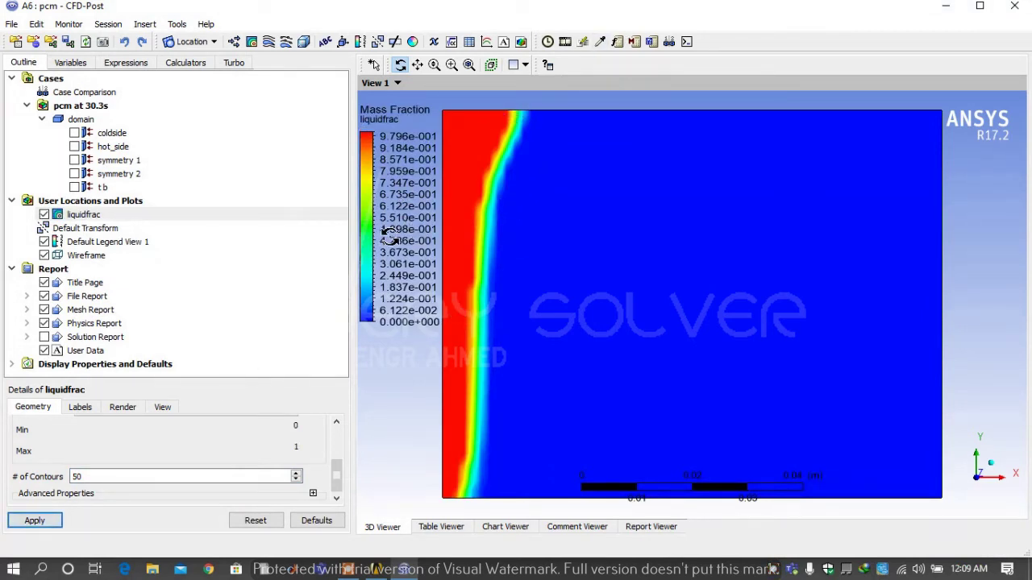
# Create a new streamline plot named liquidfra
pyautogui.click(270, 42)
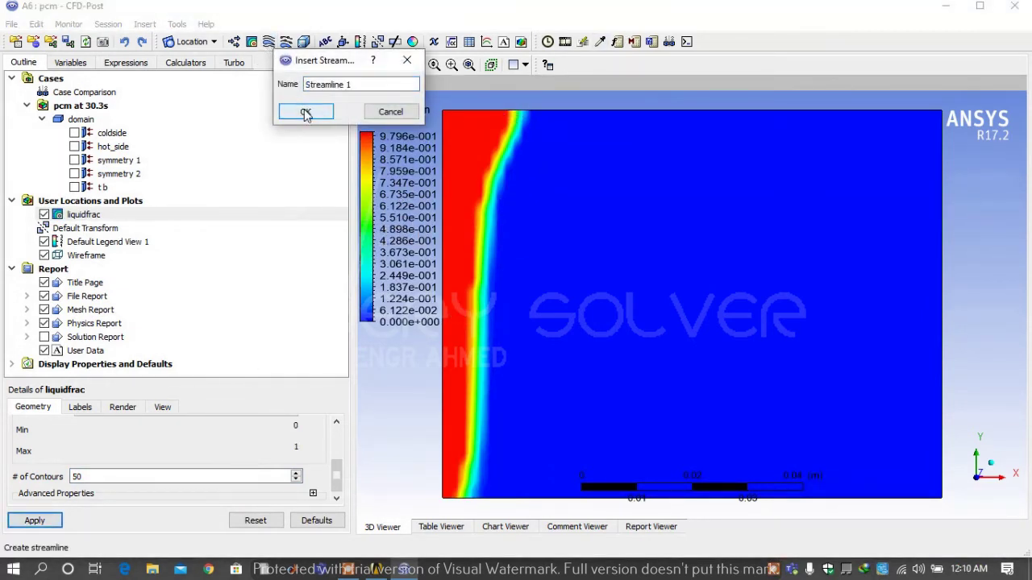
pyautogui.write('liquidfra')
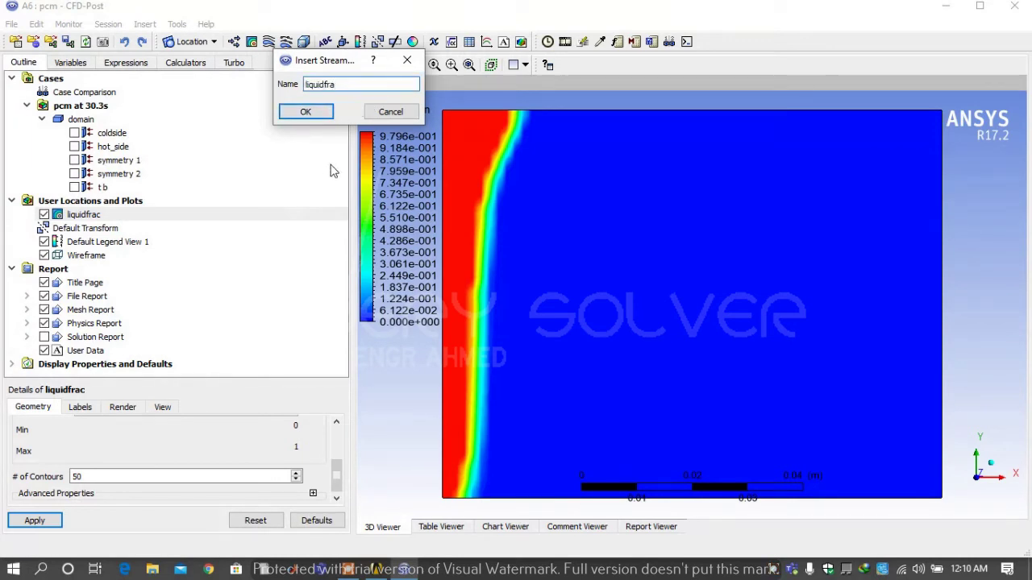
pyautogui.click(304, 112)
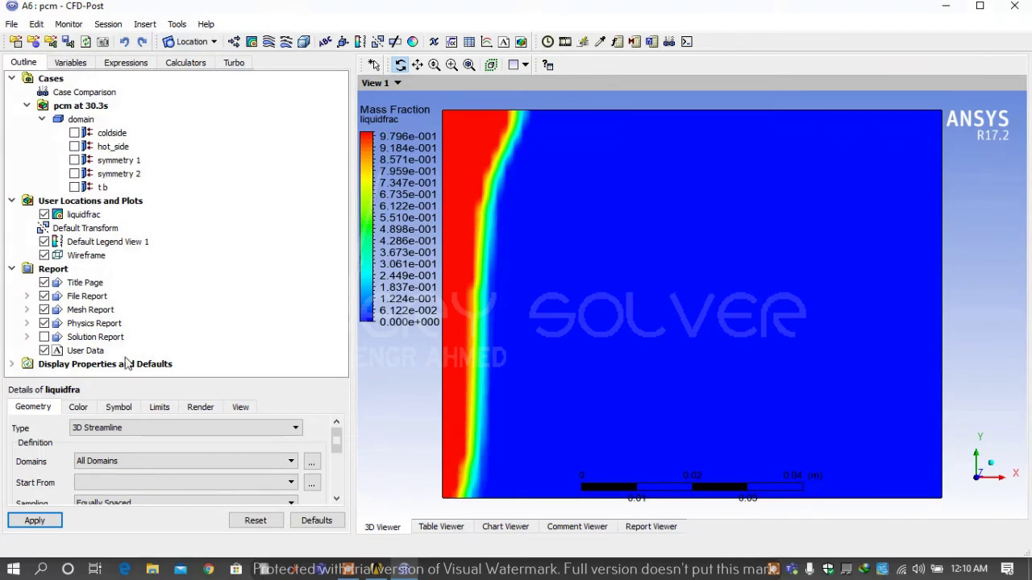
# Seed Velocity streamlines from symmetry 1 across All Domains and apply
pyautogui.click(141, 456)
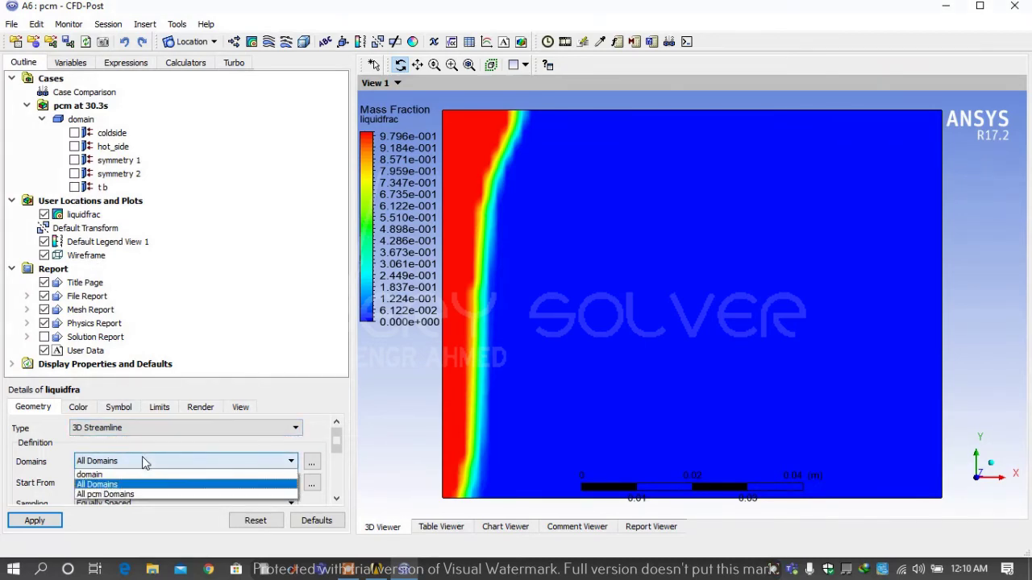
pyautogui.click(142, 456)
pyautogui.click(142, 483)
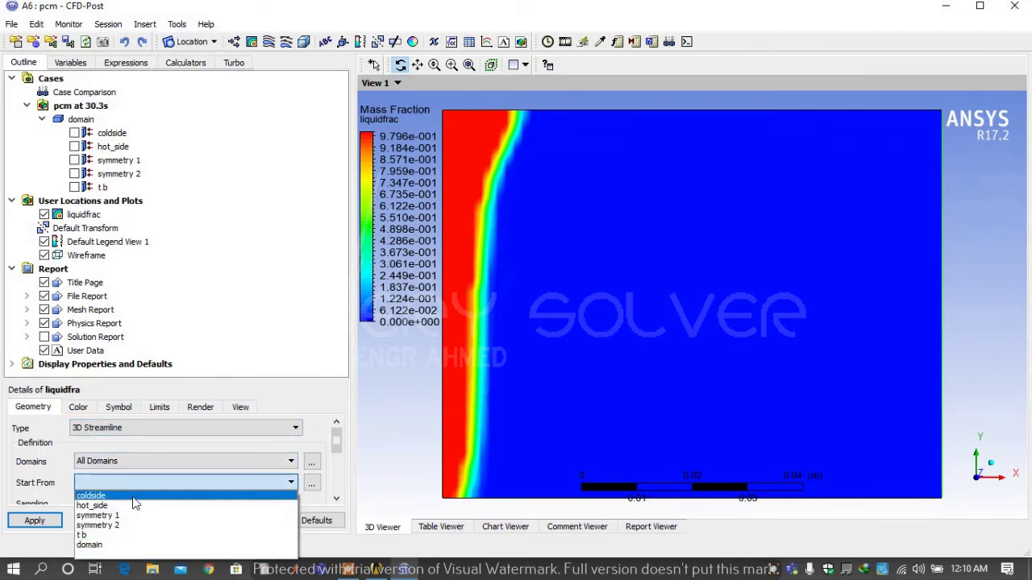
pyautogui.click(133, 522)
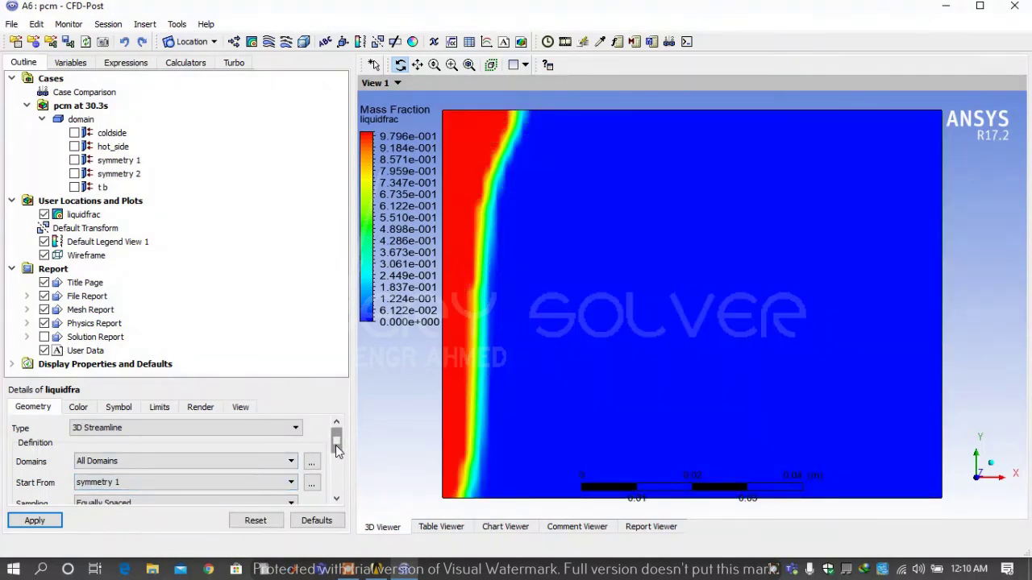
pyautogui.moveTo(336, 450); pyautogui.dragTo(334, 488)
pyautogui.click(289, 446)
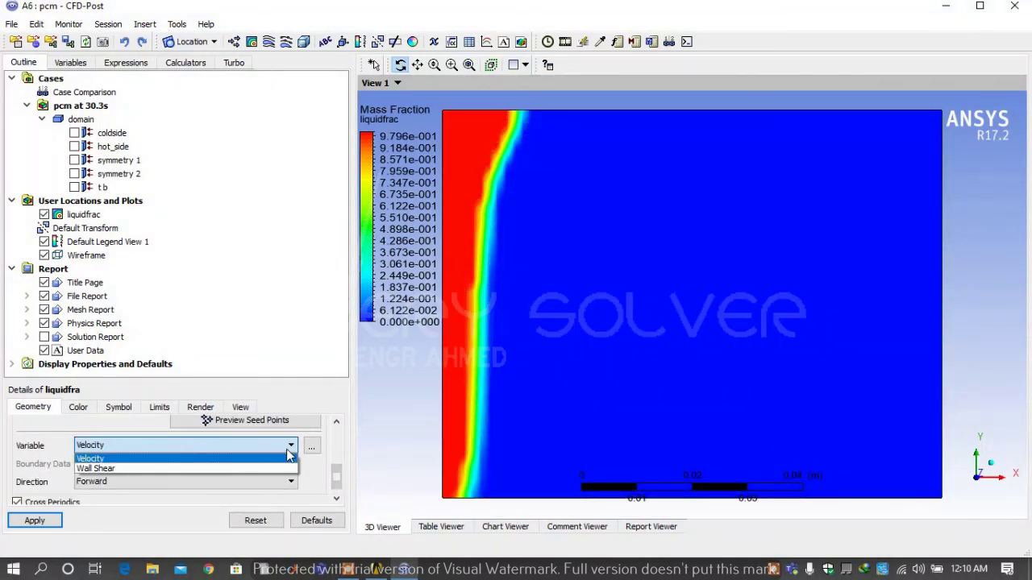
pyautogui.click(289, 457)
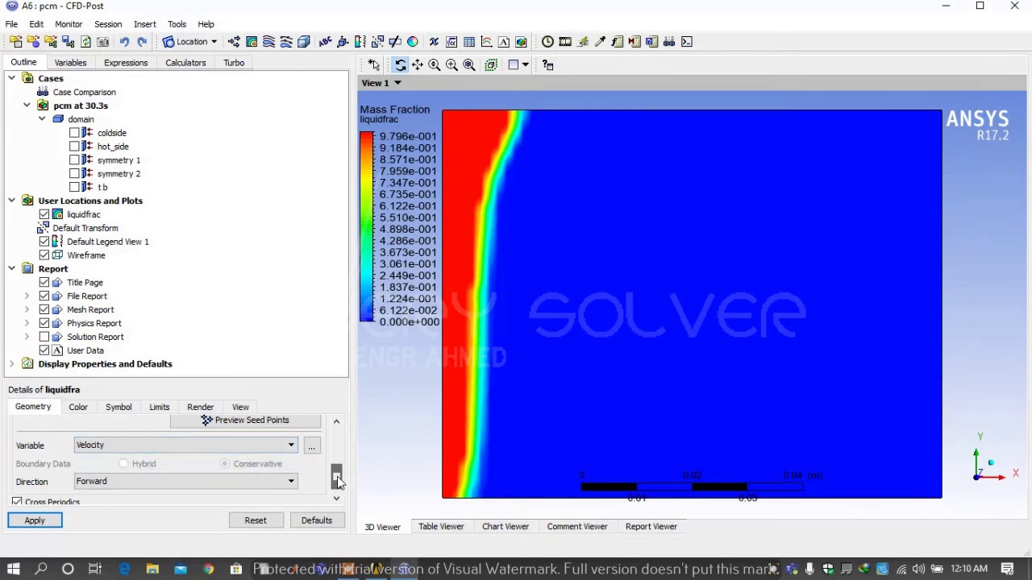
pyautogui.moveTo(337, 481); pyautogui.dragTo(342, 458)
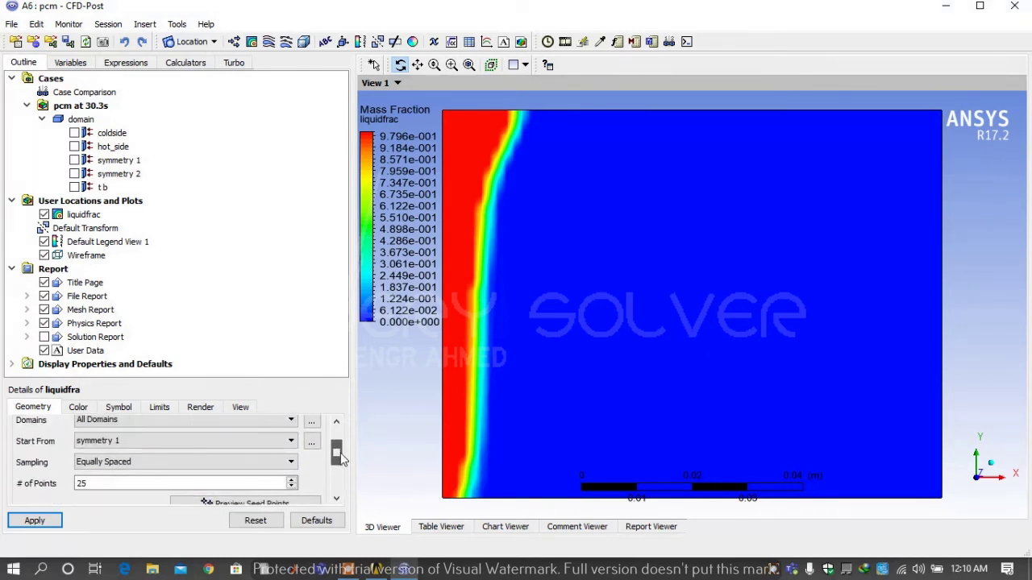
pyautogui.click(30, 521)
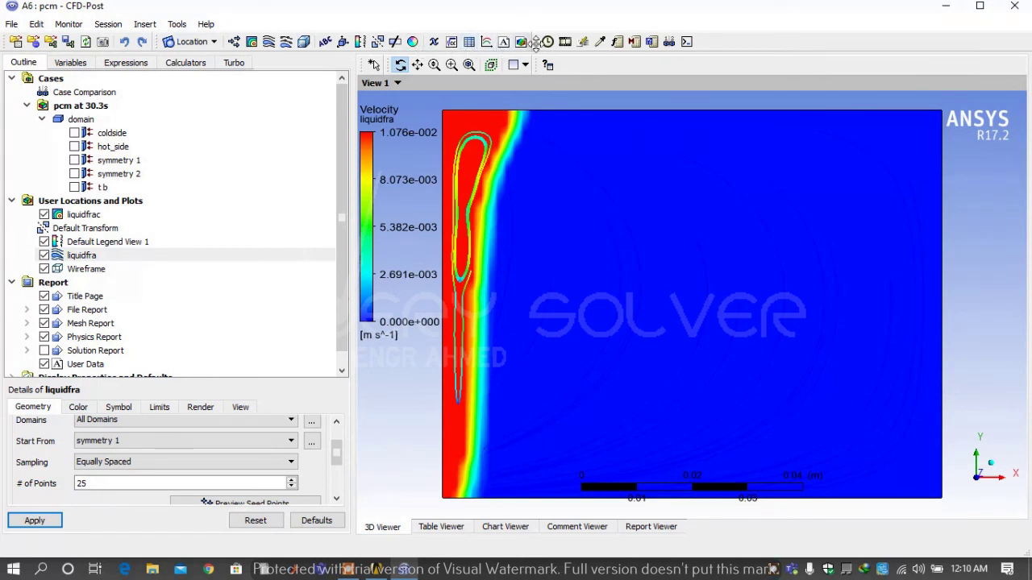
# Play a particle animation along the liquidfra streamlines
pyautogui.click(566, 43)
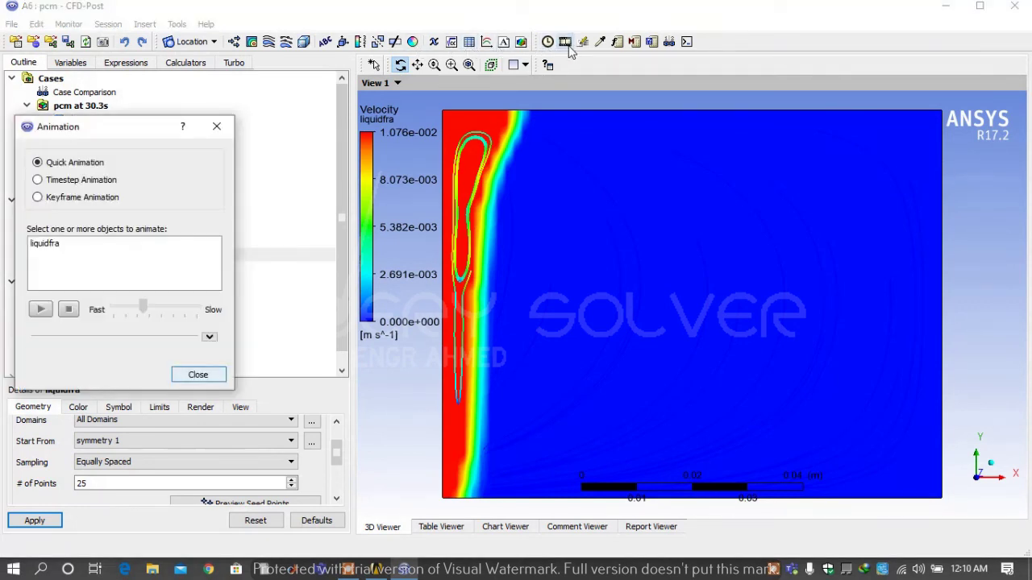
pyautogui.click(46, 245)
pyautogui.click(41, 311)
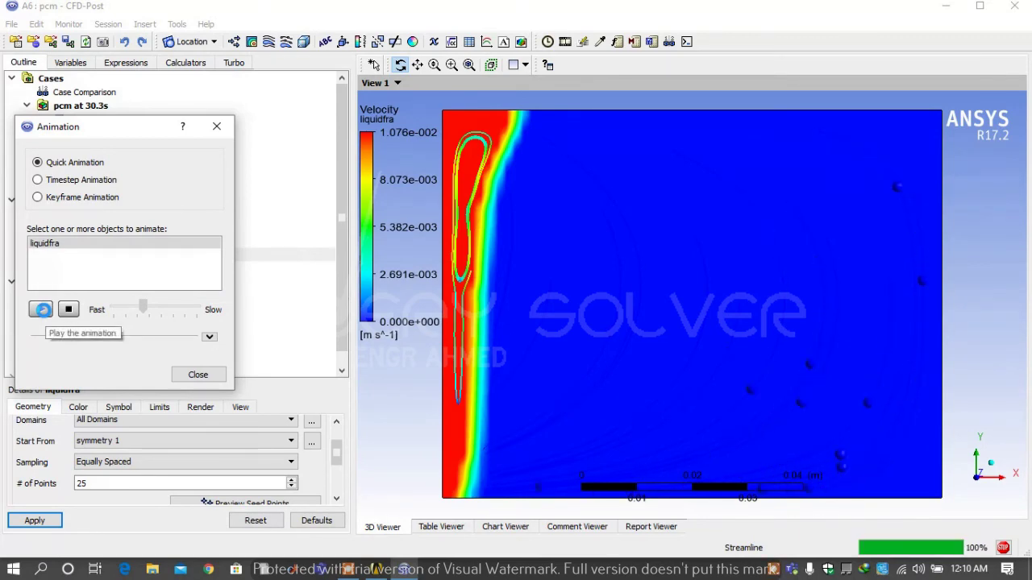
pyautogui.click(198, 374)
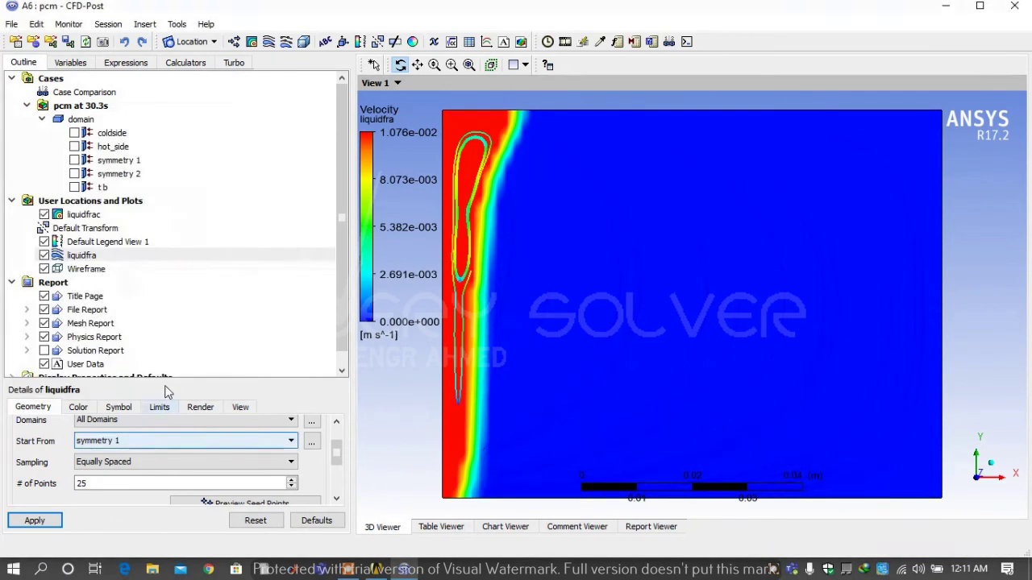
# Hide the liquidfrac contour, replay the streamline animation, then return to liquidfrac
pyautogui.click(45, 215)
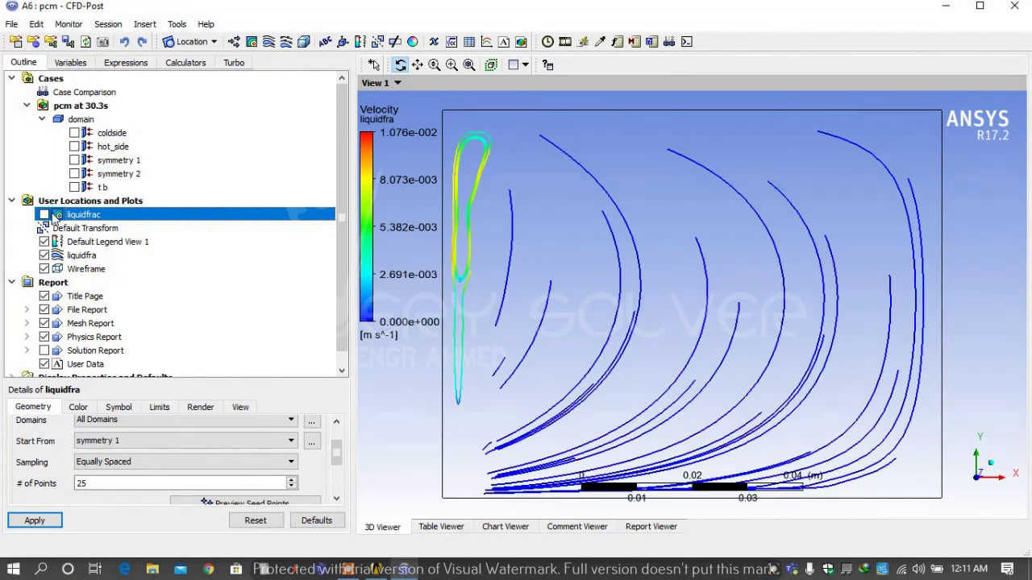
pyautogui.click(565, 42)
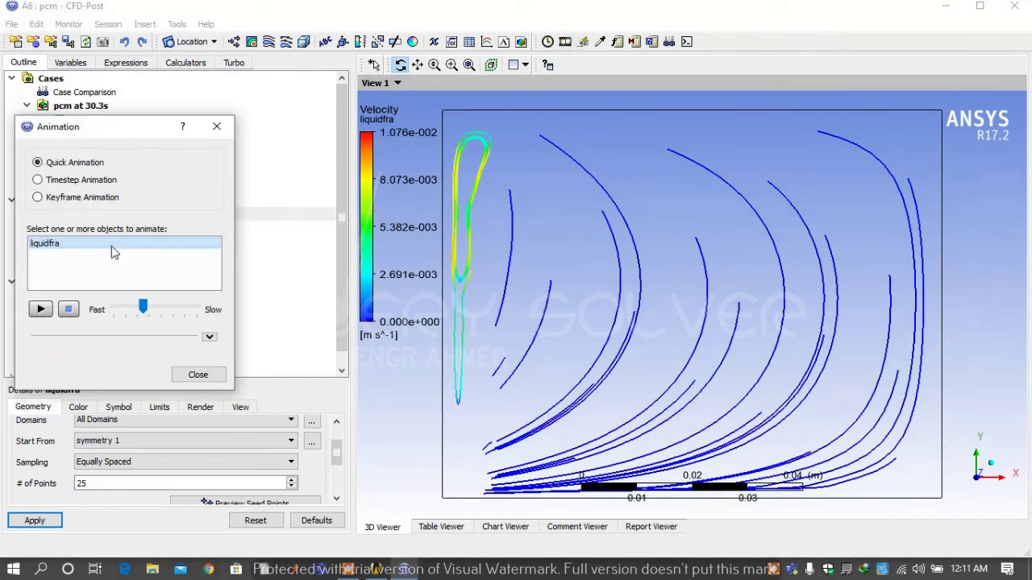
pyautogui.click(40, 309)
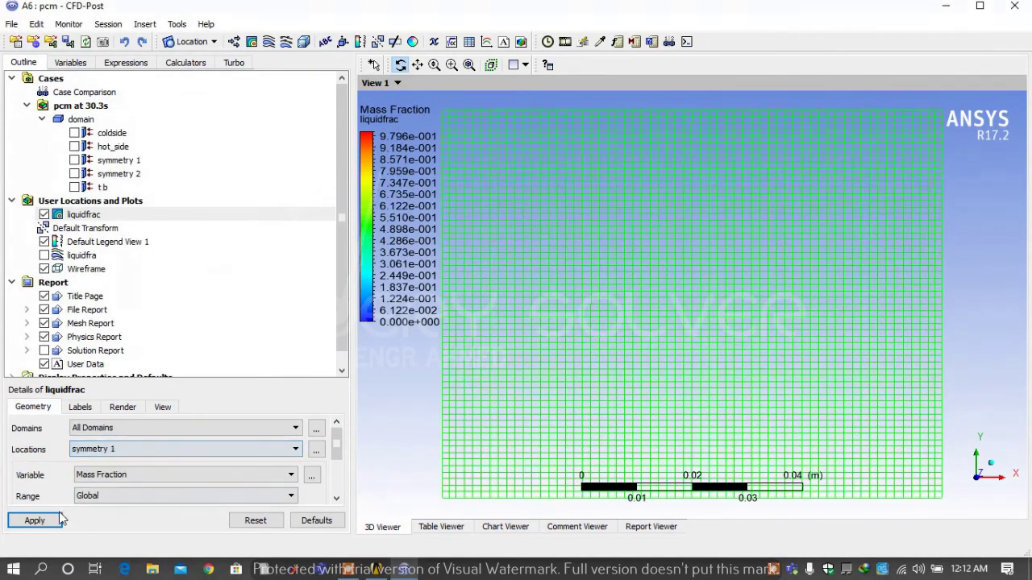
pyautogui.click(36, 520)
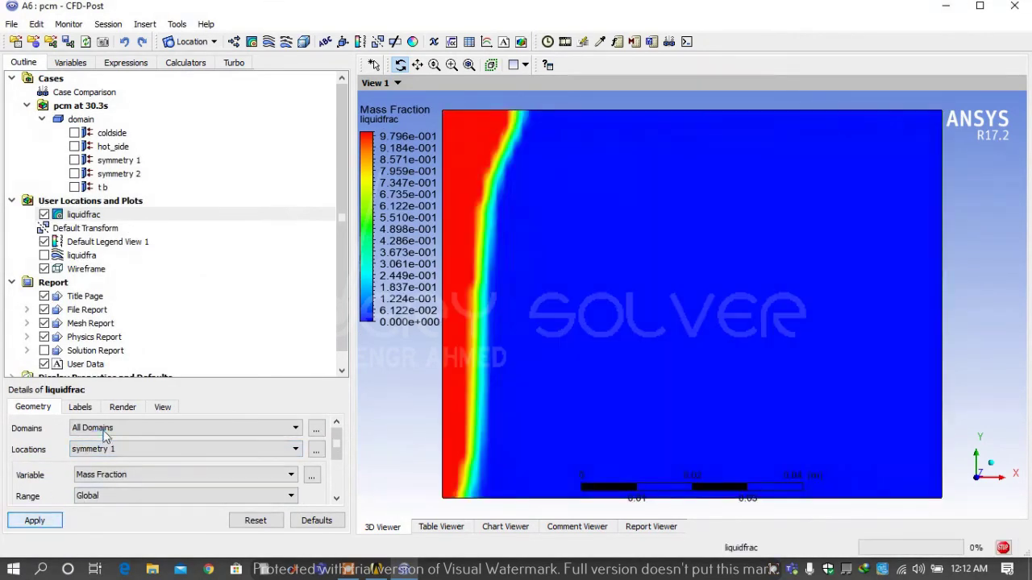
# Set the liquidfrac contour domain to All pcm Domains and redraw
pyautogui.click(295, 428)
pyautogui.click(113, 463)
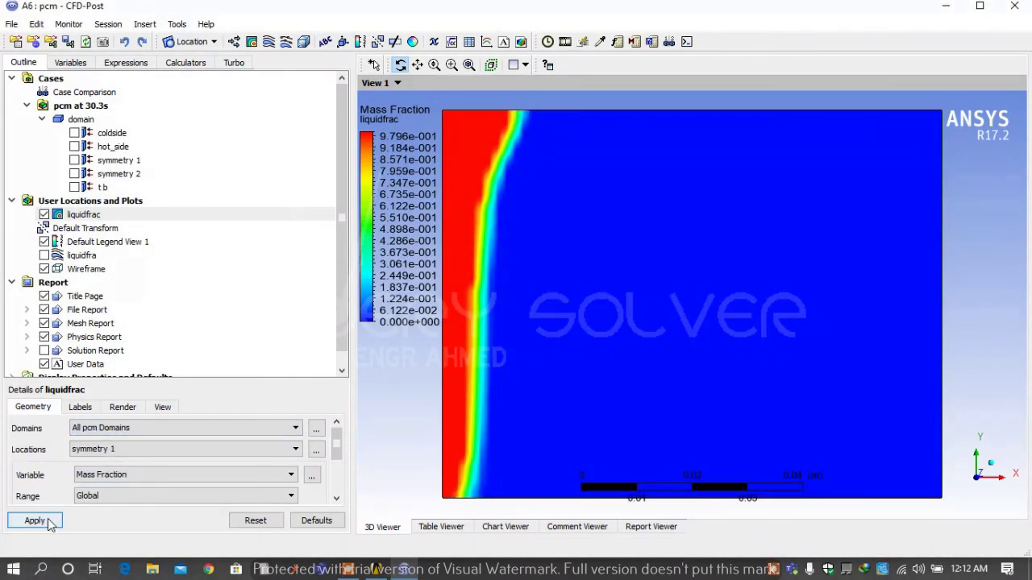
pyautogui.click(49, 521)
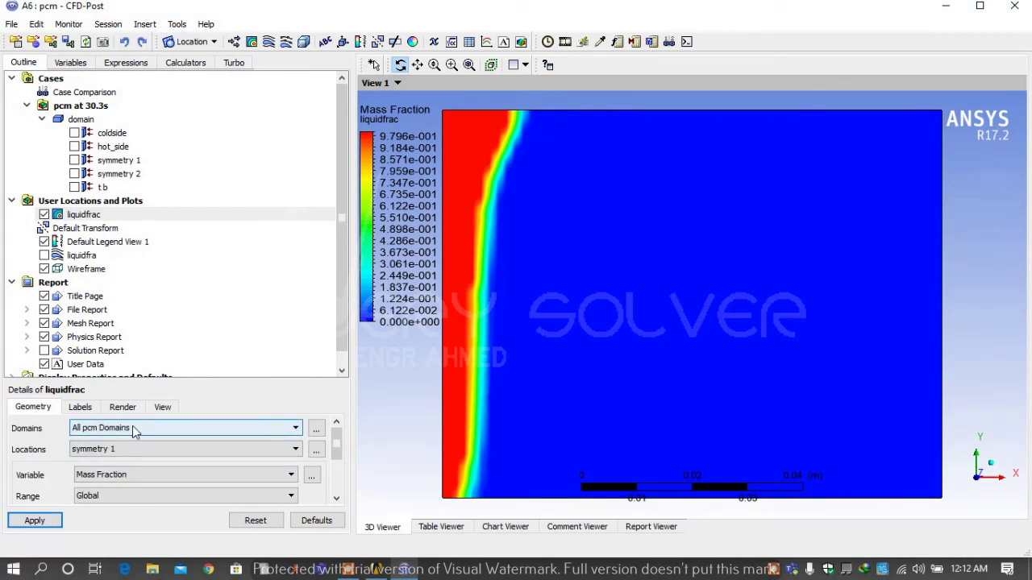
# Switch the contour variable via Inner Wall Temperature and Temperature to Wall Adjacent Temperature (294.0–360.9 K)
pyautogui.click(132, 477)
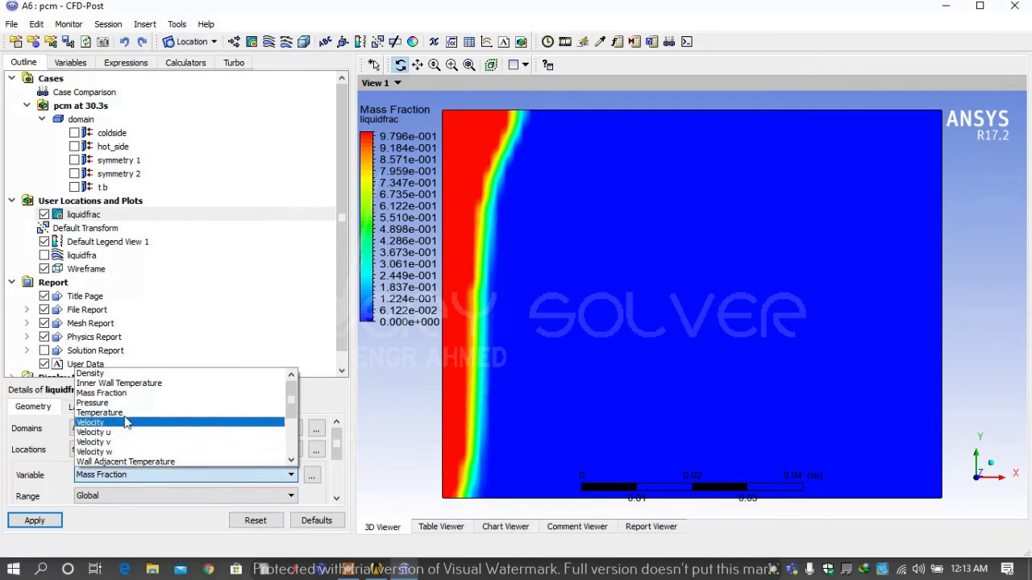
pyautogui.click(121, 383)
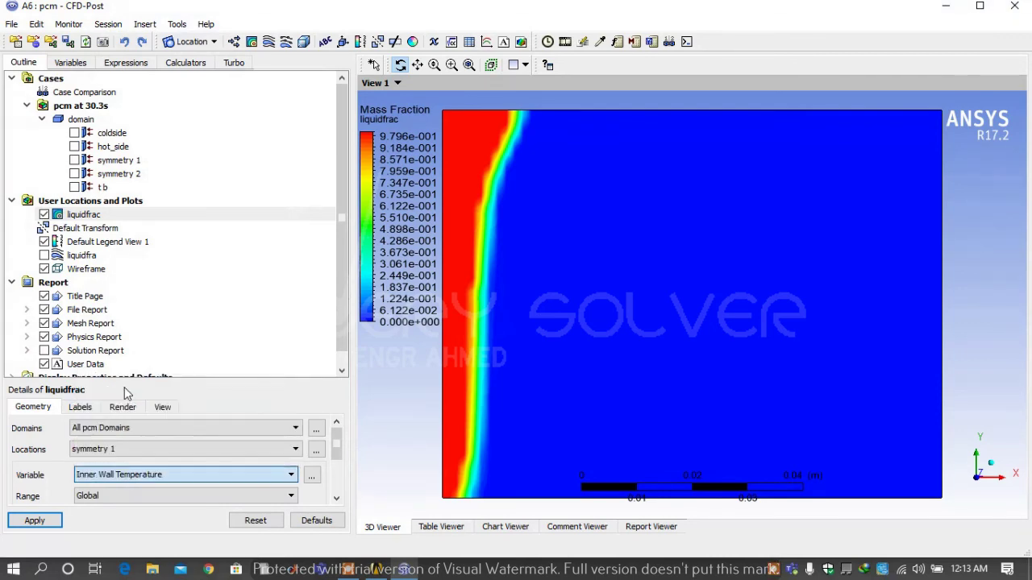
pyautogui.click(37, 523)
pyautogui.click(108, 477)
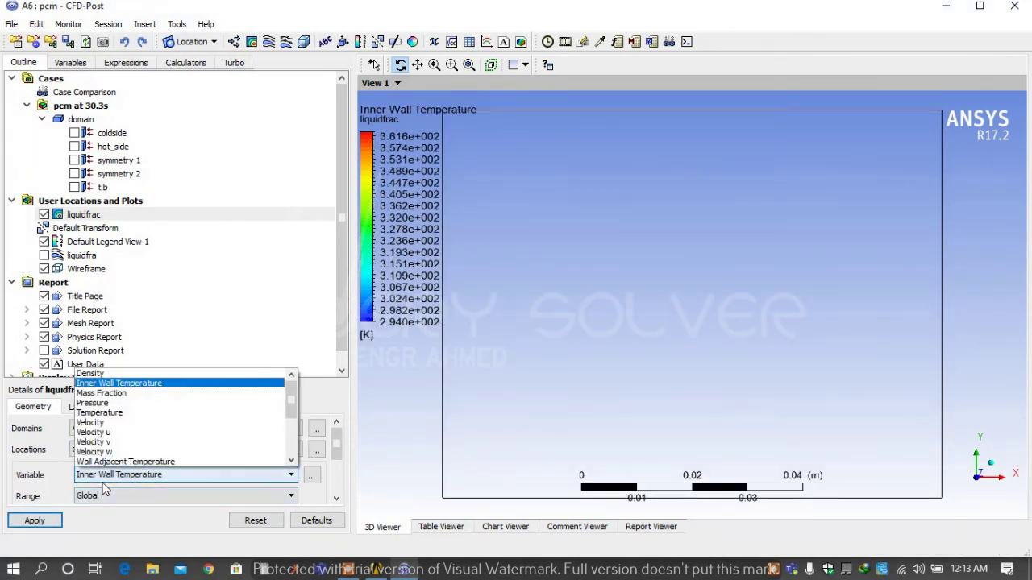
pyautogui.click(110, 414)
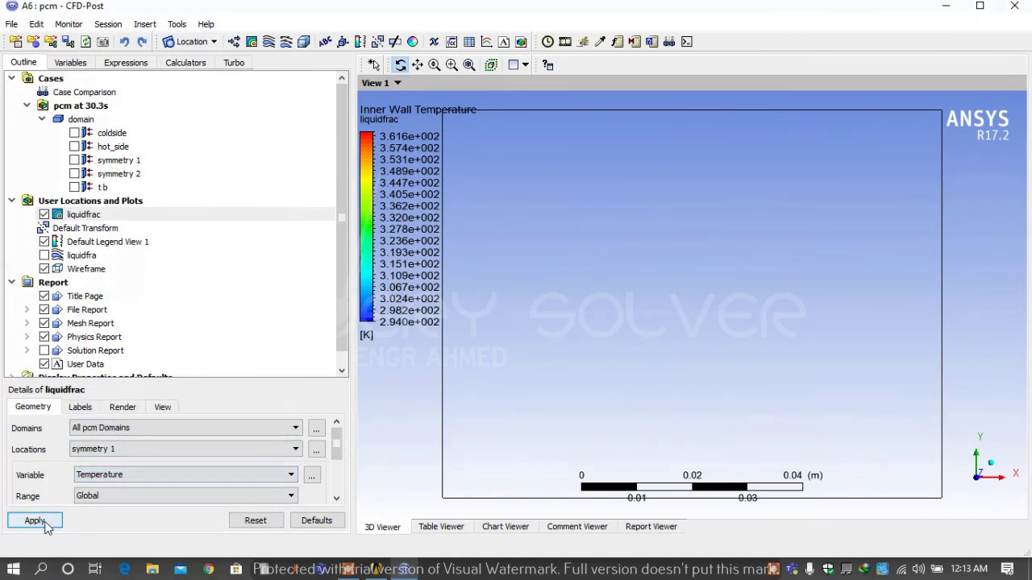
pyautogui.click(39, 521)
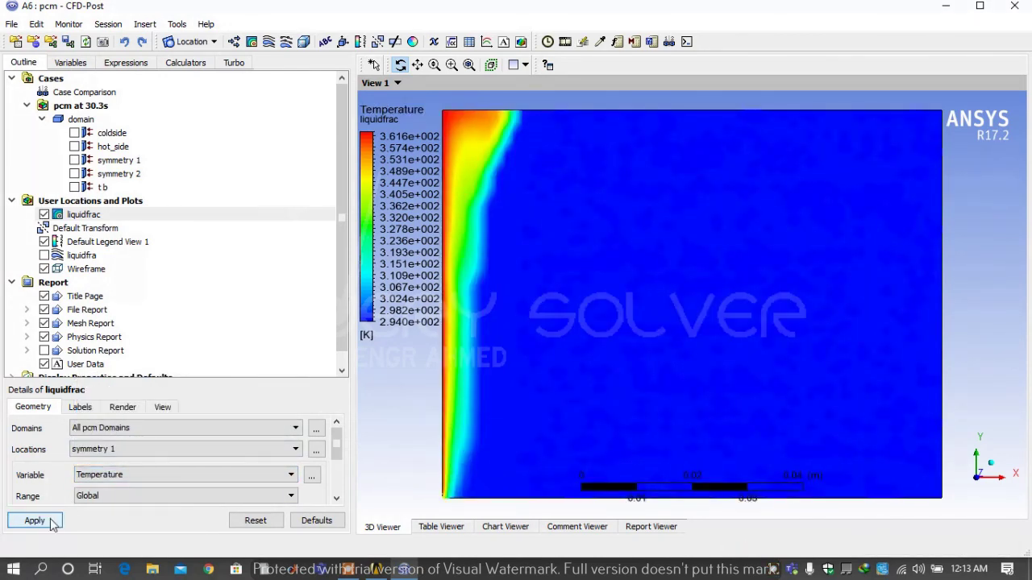
pyautogui.click(121, 483)
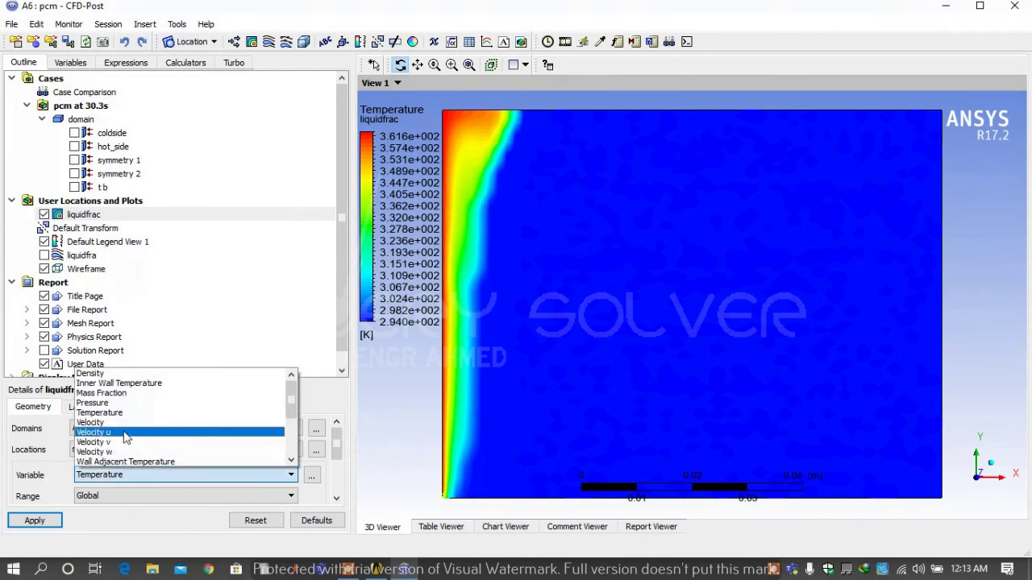
pyautogui.click(127, 462)
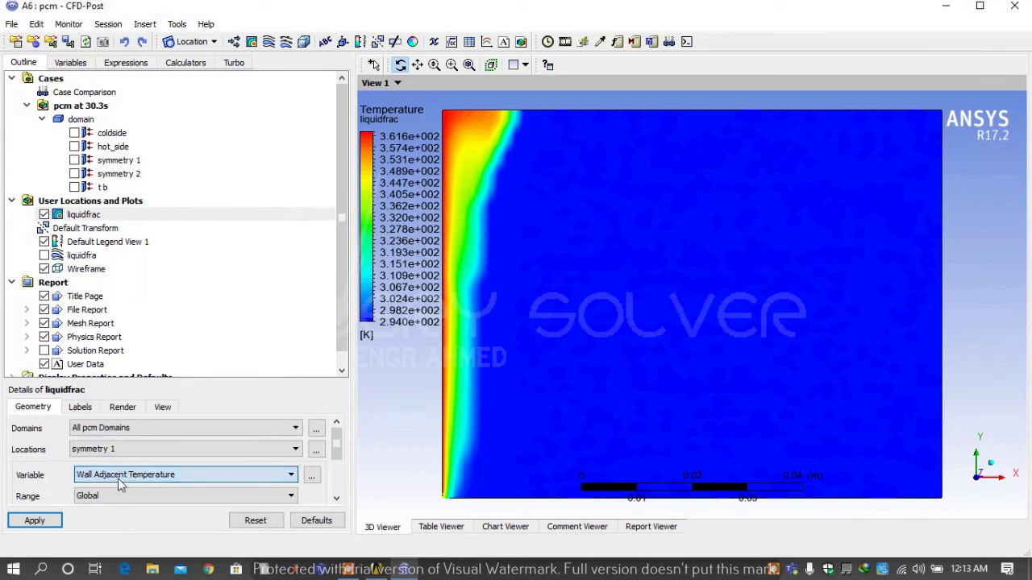
pyautogui.click(60, 522)
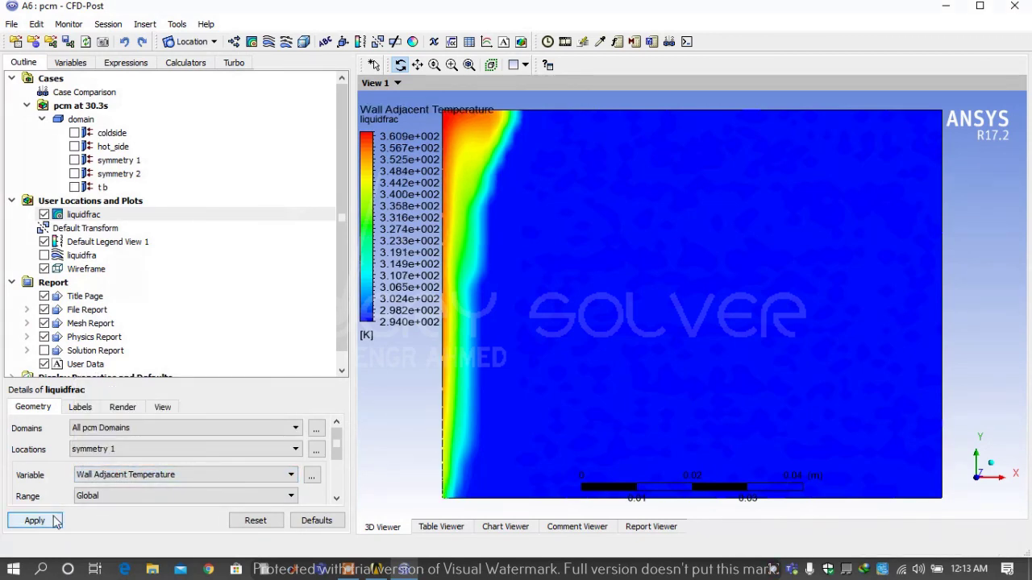